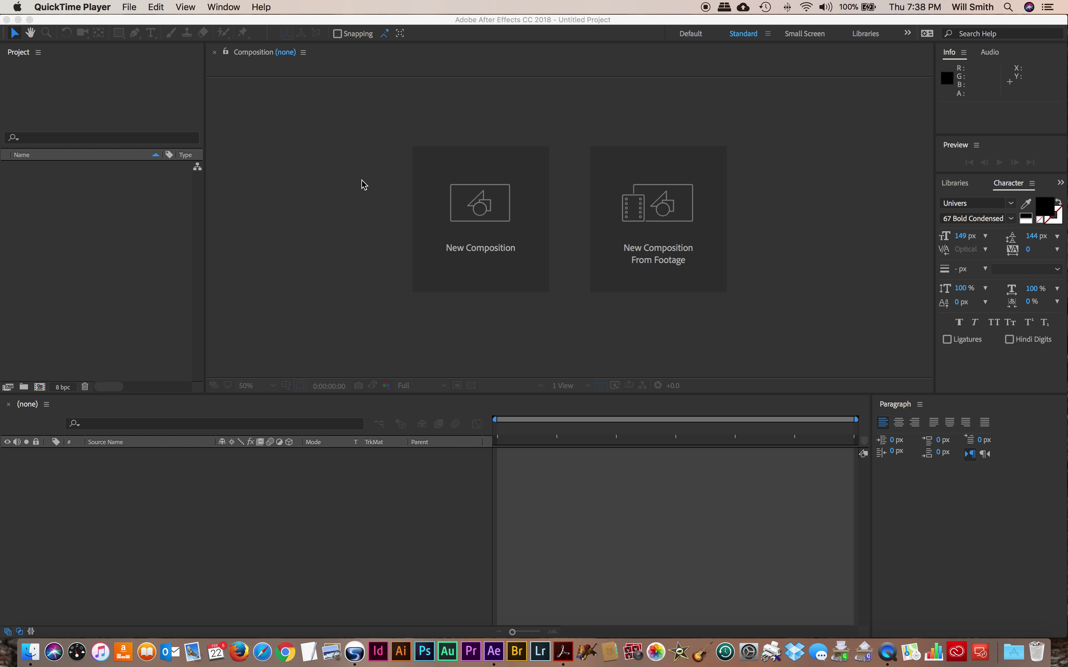
Save the project to the Desktop as MaskPath, replacing the existing file of the same name
{"action": "left_click", "coordinate": [303, 26]}
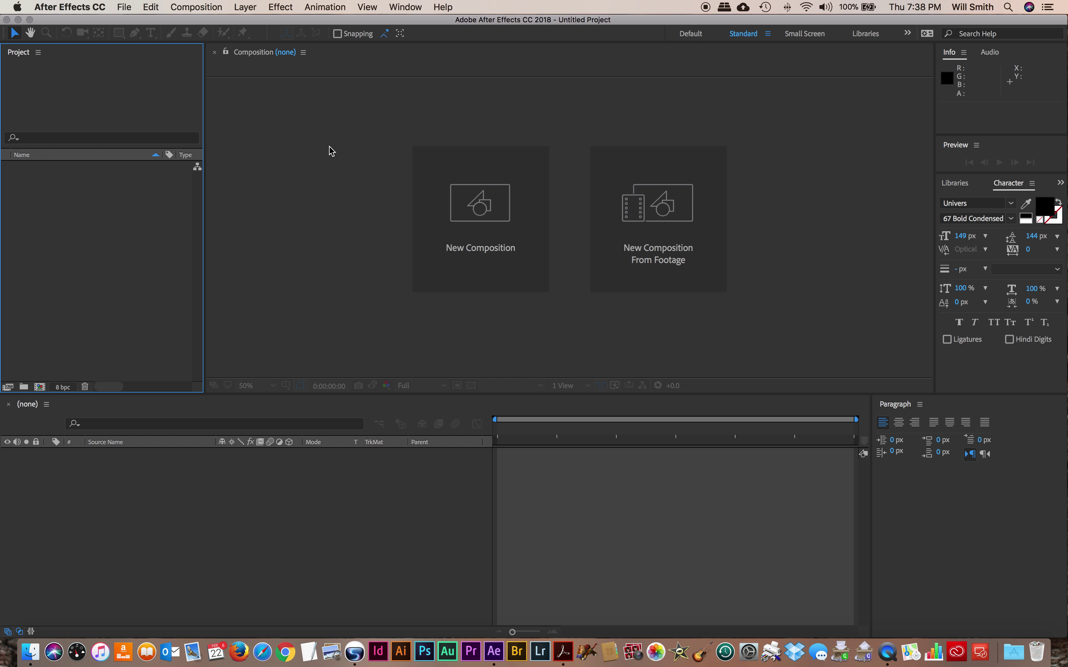
{"action": "key", "text": "super+s"}
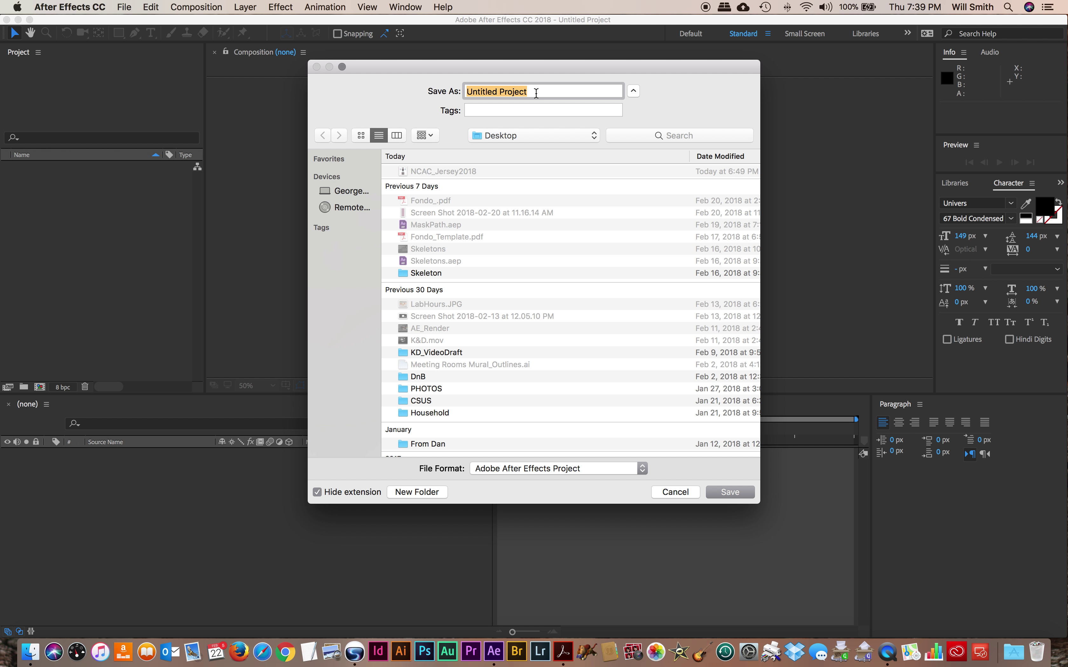
{"action": "type", "text": "MaskPath"}
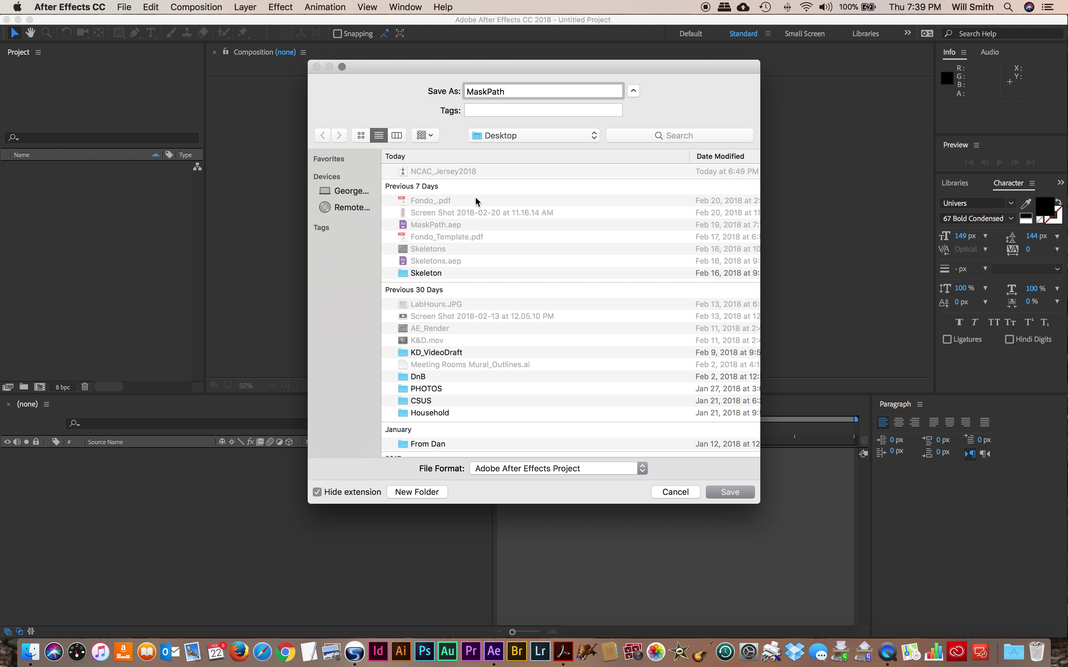
{"action": "left_click", "coordinate": [729, 492]}
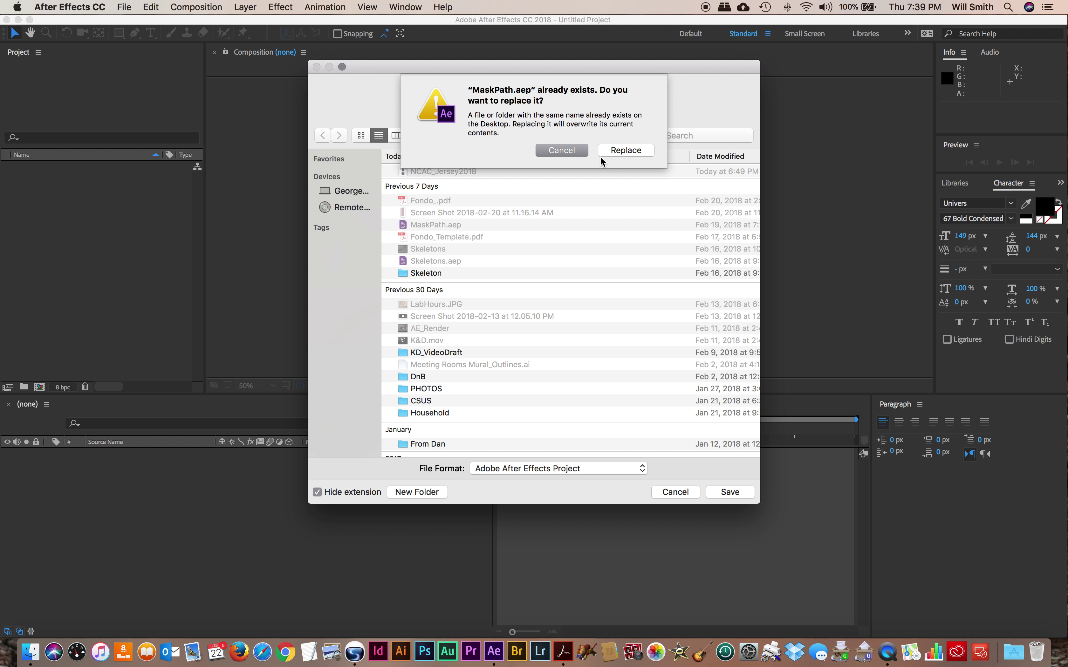
{"action": "left_click", "coordinate": [624, 151]}
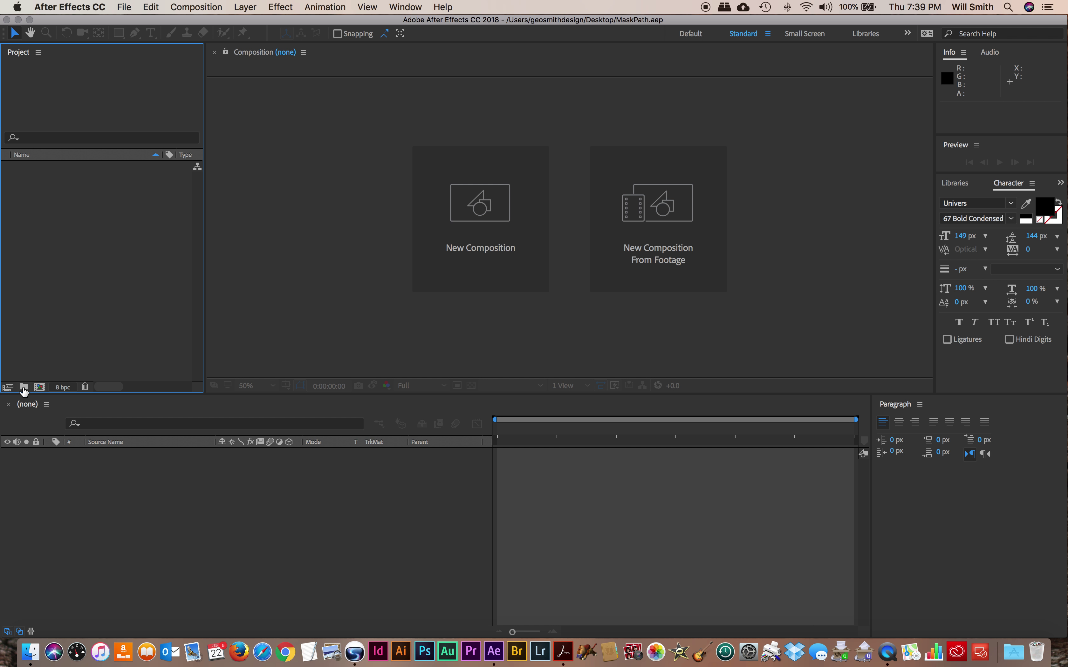
Create a composition named Mask with the HDV/HDTV 720 29.97 preset and a duration of 5 seconds
{"action": "left_click", "coordinate": [40, 387]}
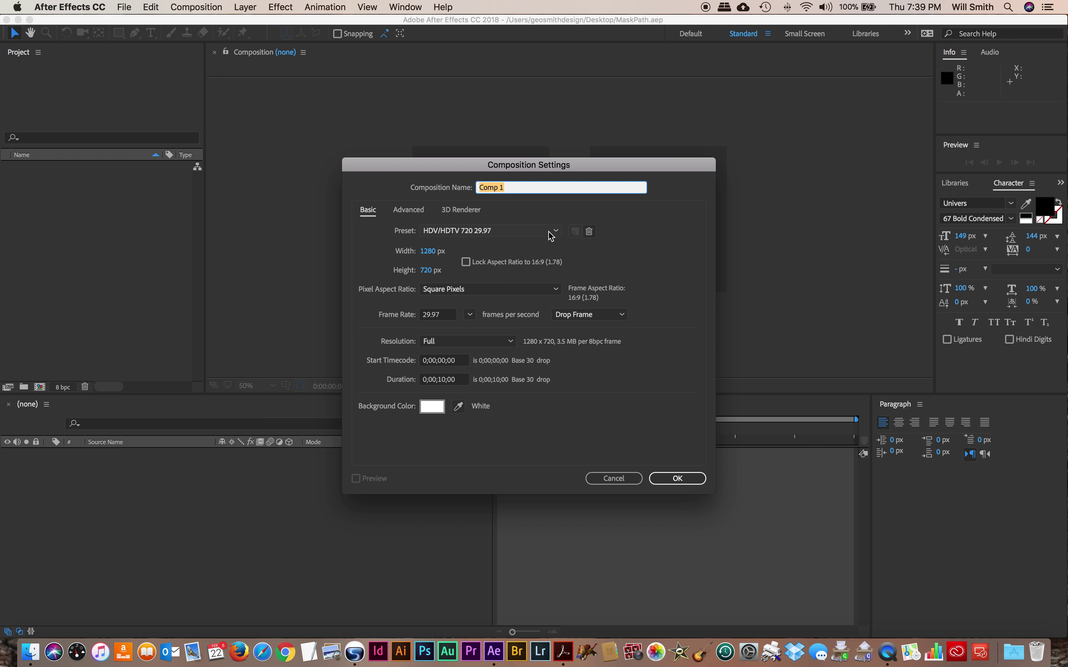
{"action": "left_click", "coordinate": [558, 233]}
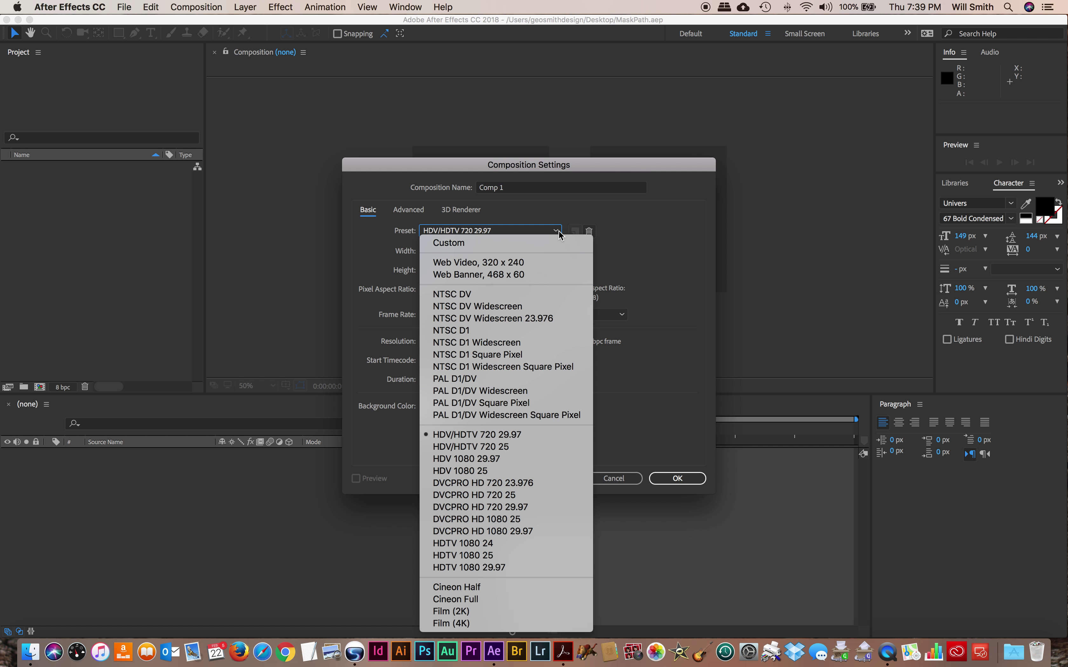
{"action": "left_click", "coordinate": [571, 437]}
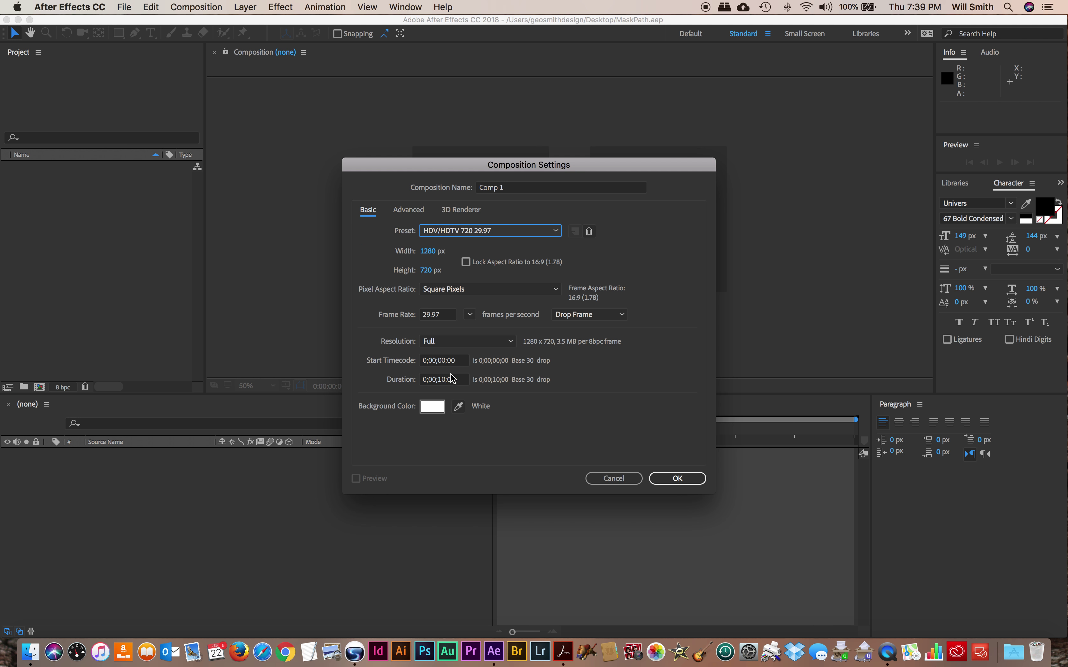
{"action": "left_click", "coordinate": [462, 380]}
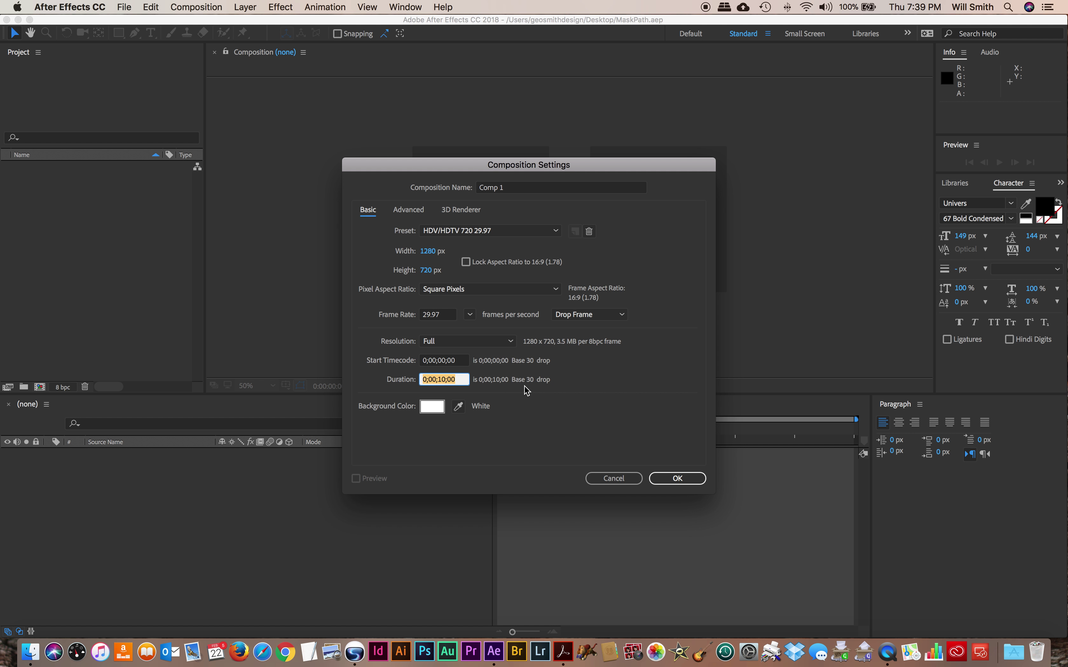
{"action": "type", "text": "5"}
{"action": "left_click", "coordinate": [529, 193]}
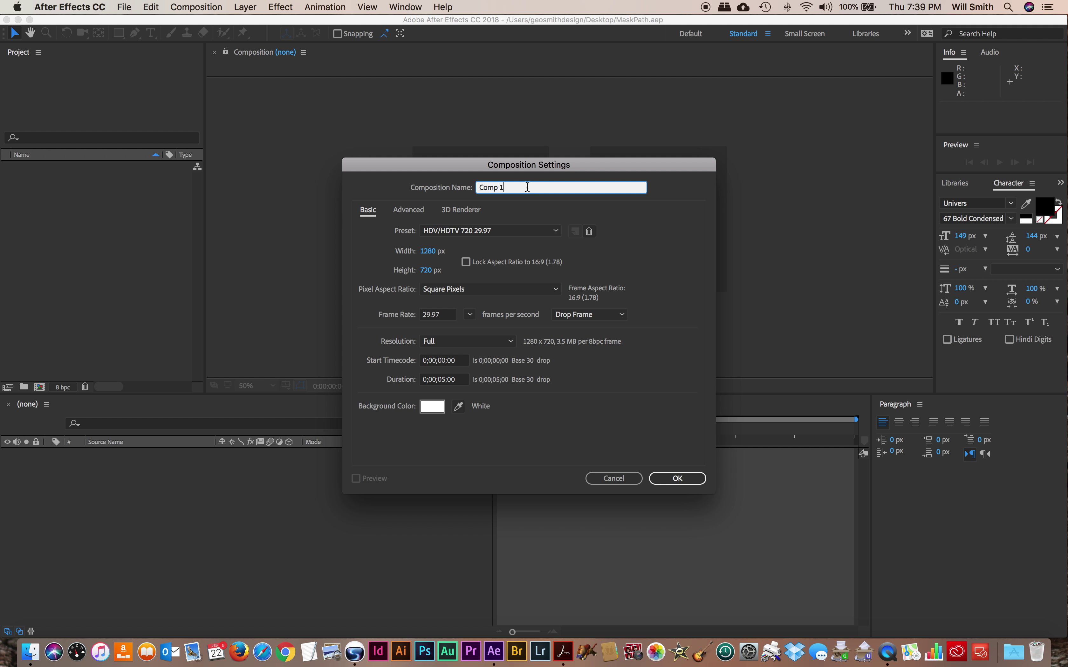
{"action": "left_click_drag", "start_coordinate": [527, 188], "coordinate": [454, 183]}
{"action": "type", "text": "Mask"}
{"action": "left_click", "coordinate": [695, 481]}
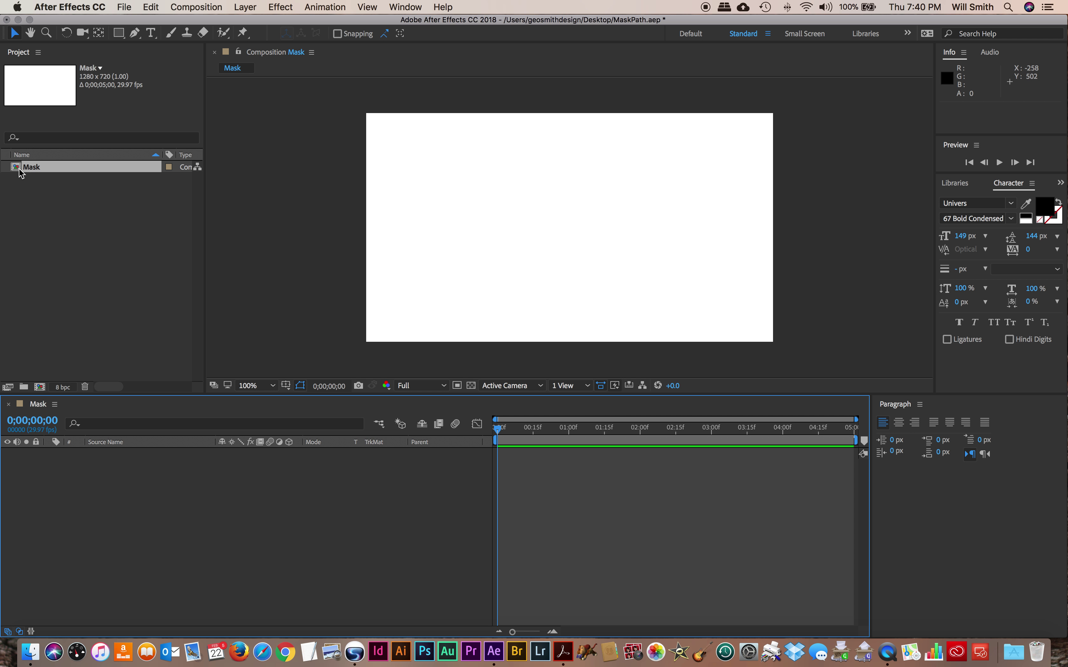
Add a text layer reading HEY slightly right of the centre of the composition
{"action": "left_click", "coordinate": [128, 246]}
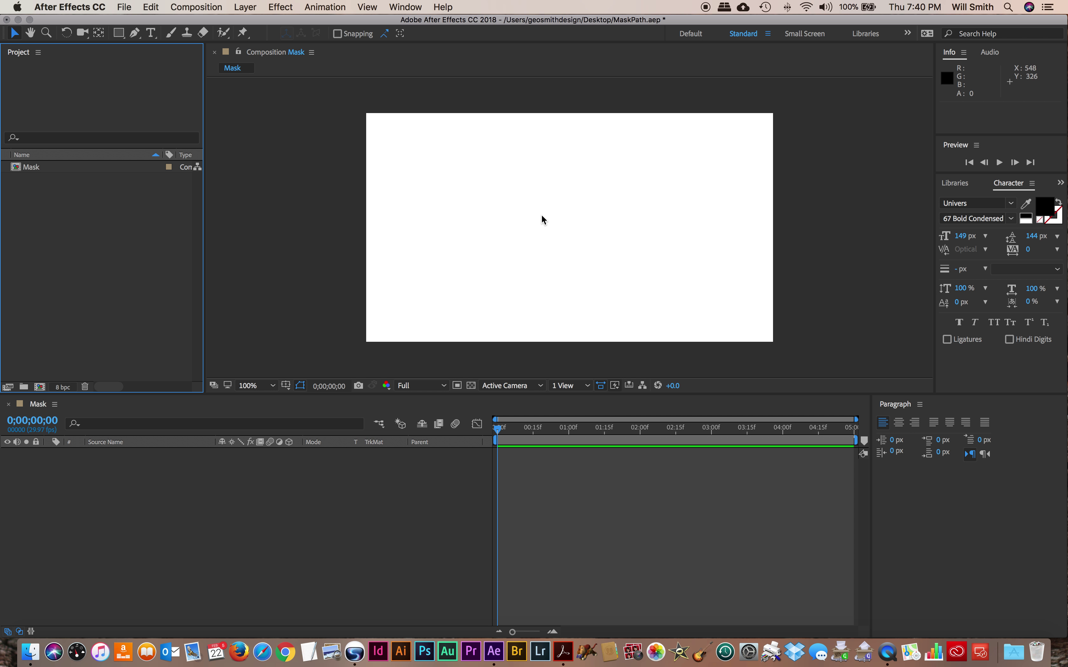
{"action": "left_click", "coordinate": [309, 140]}
{"action": "left_click", "coordinate": [150, 33]}
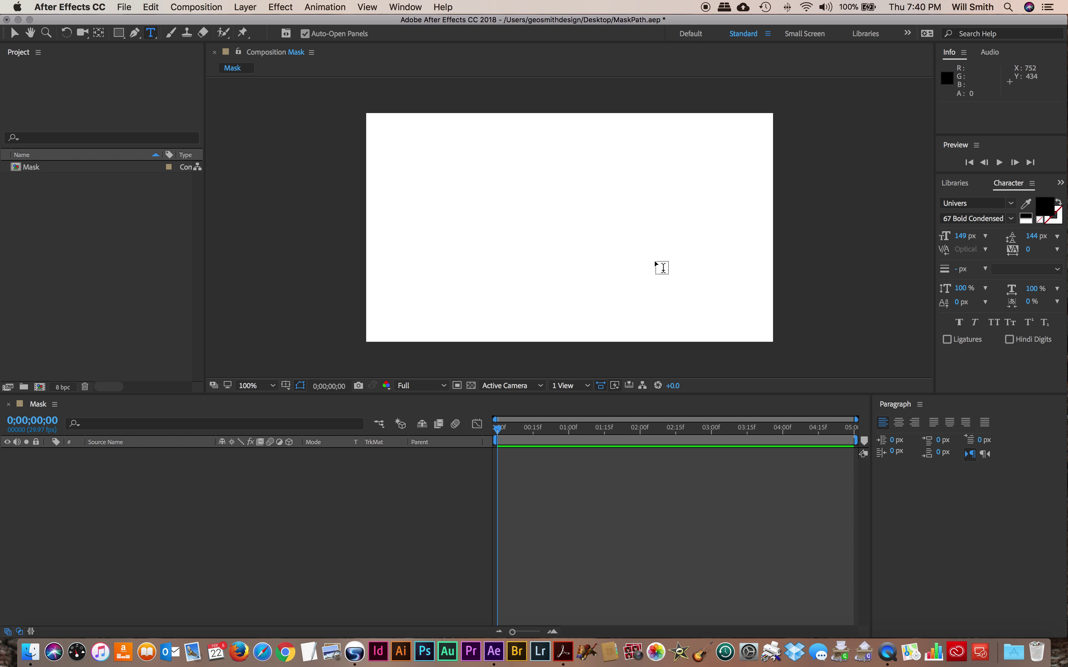
{"action": "left_click", "coordinate": [591, 227]}
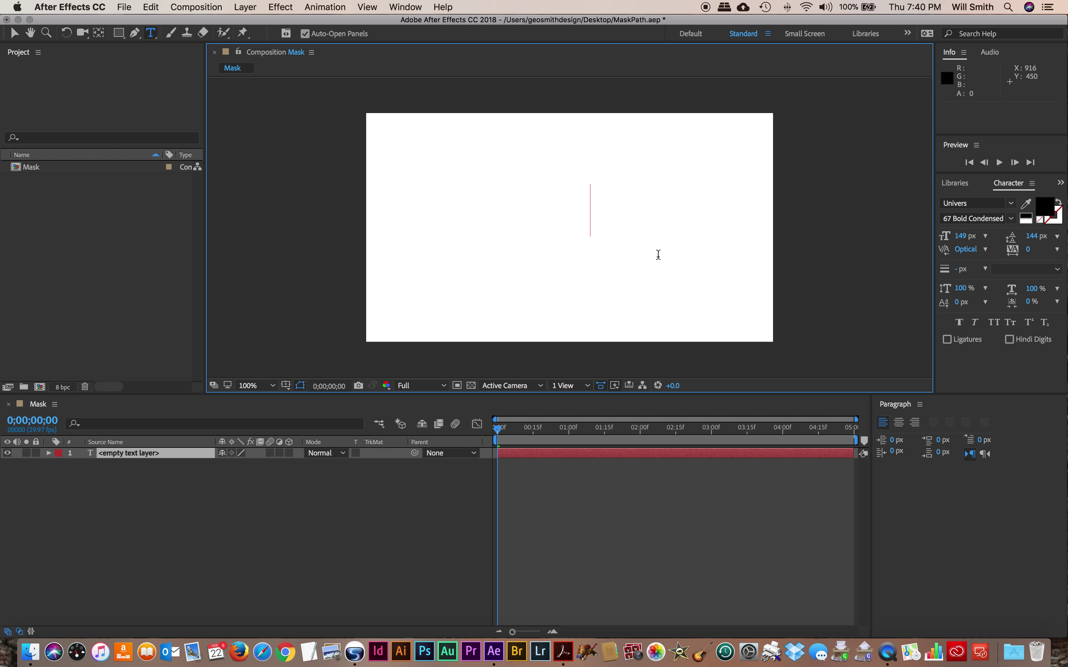
{"action": "type", "text": "HEY"}
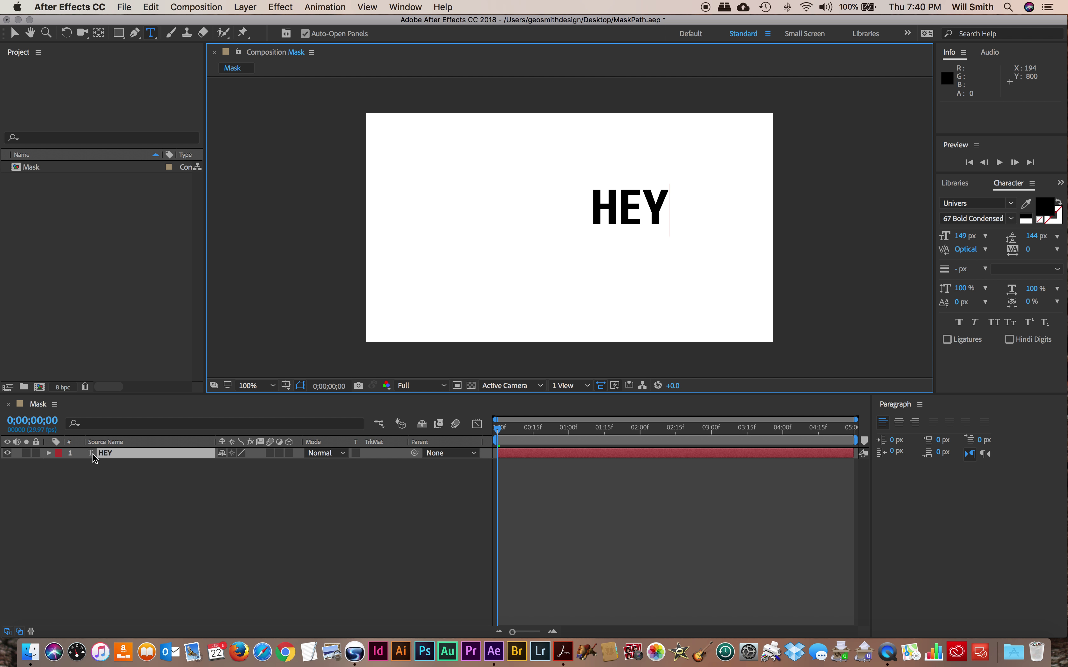
{"action": "left_click", "coordinate": [136, 453]}
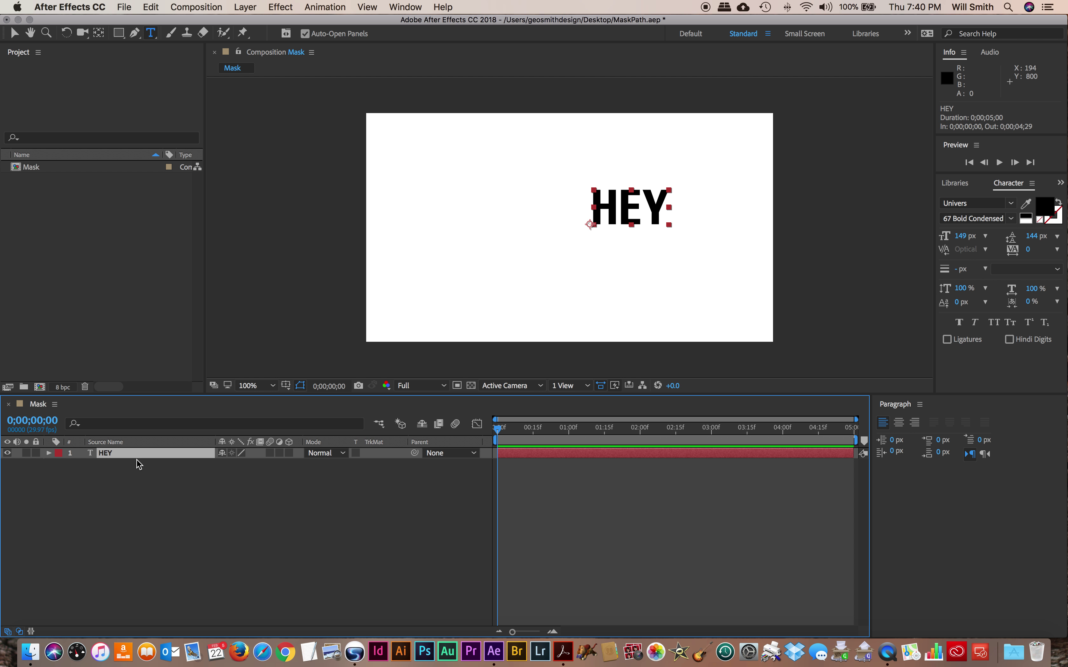
Draw a circular mask about 300 px wide, centred around the word on the HEY layer, and reveal the mask's properties
{"action": "left_click", "coordinate": [149, 484]}
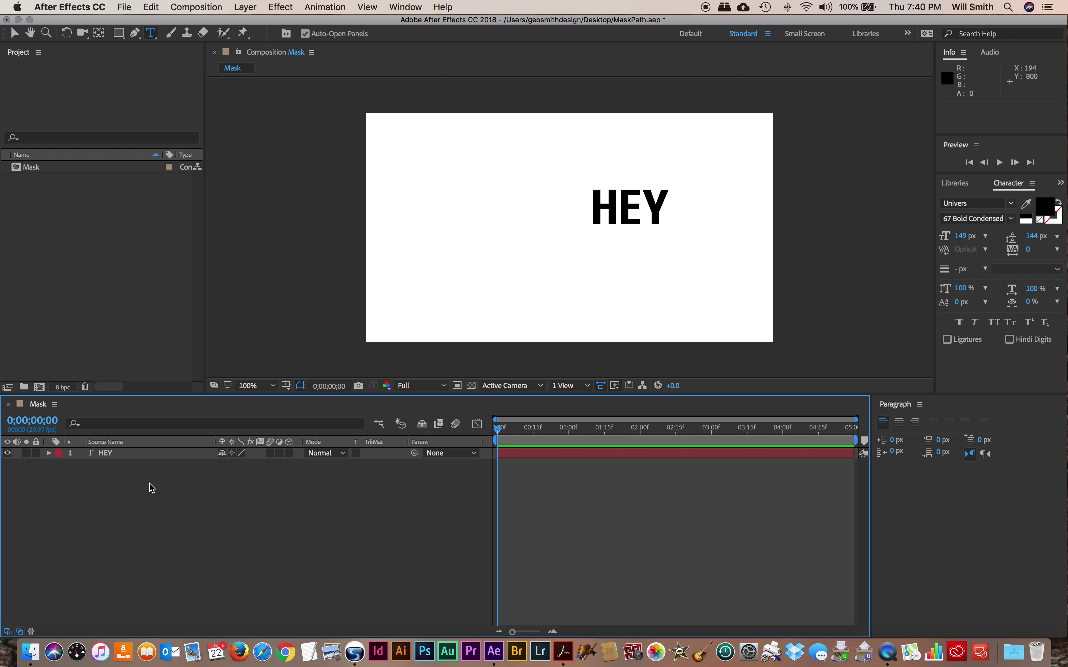
{"action": "left_click", "coordinate": [152, 452]}
{"action": "left_click", "coordinate": [143, 511]}
{"action": "left_click", "coordinate": [146, 452]}
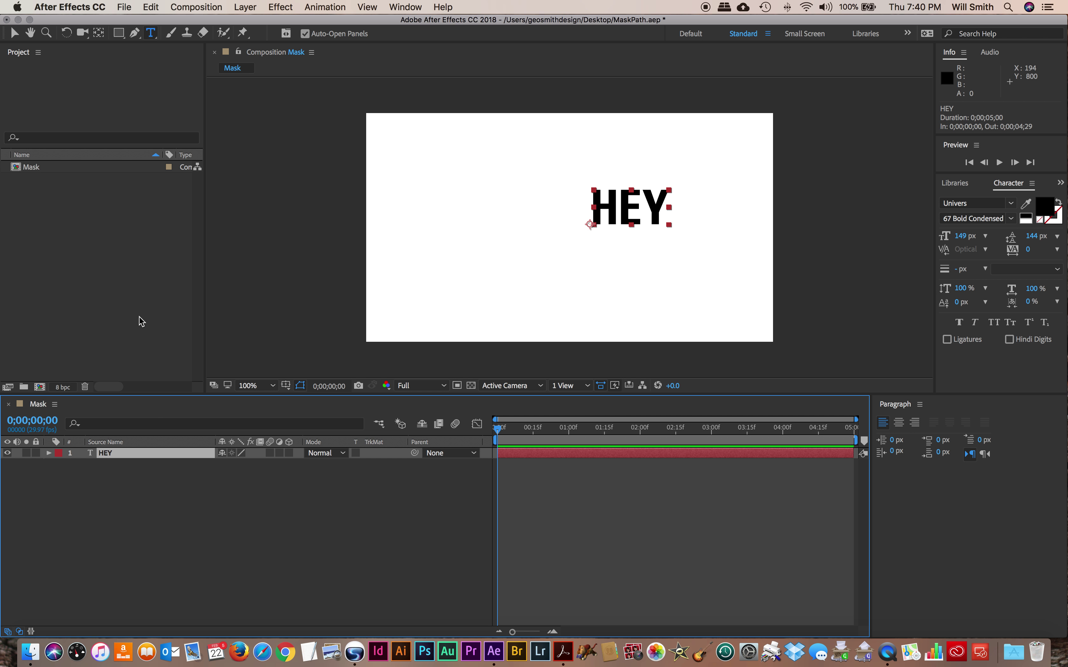
{"action": "left_click", "coordinate": [124, 35]}
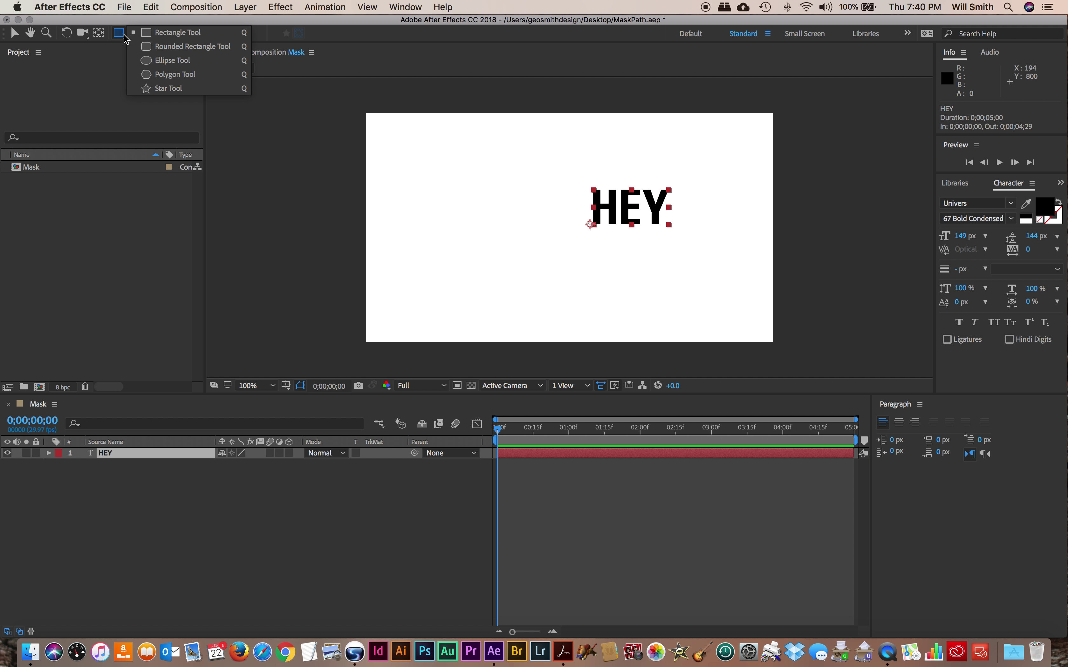
{"action": "left_click", "coordinate": [151, 61]}
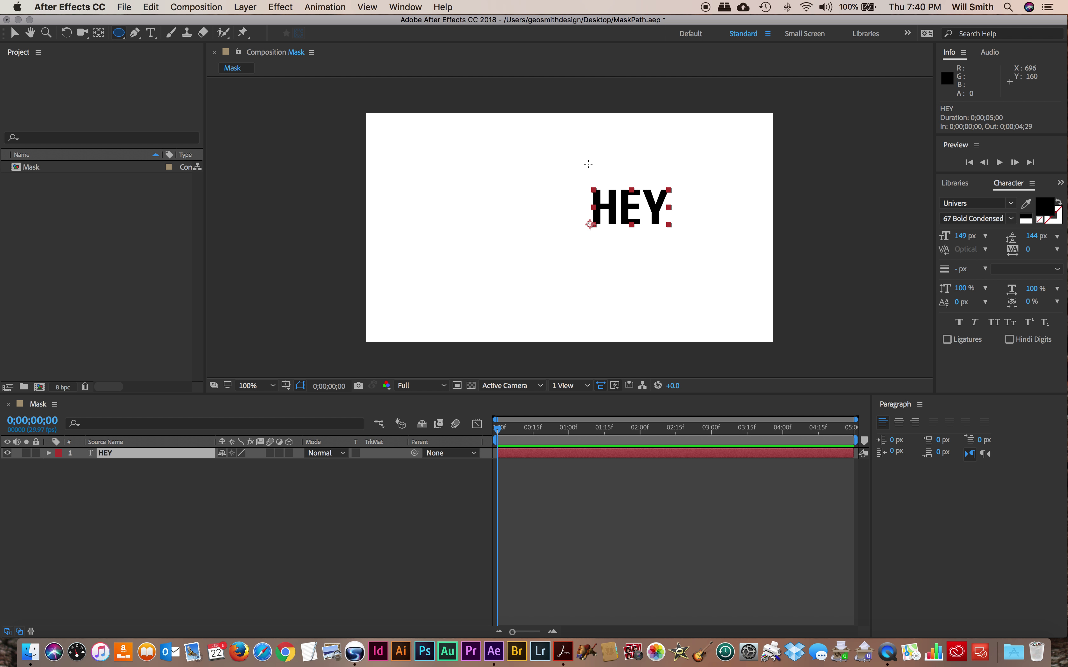
{"action": "mouse_move", "coordinate": [584, 171]}
{"action": "left_mouse_down"}
{"action": "mouse_move", "coordinate": [660, 255]}
{"action": "mouse_move", "coordinate": [679, 260]}
{"action": "left_mouse_up"}
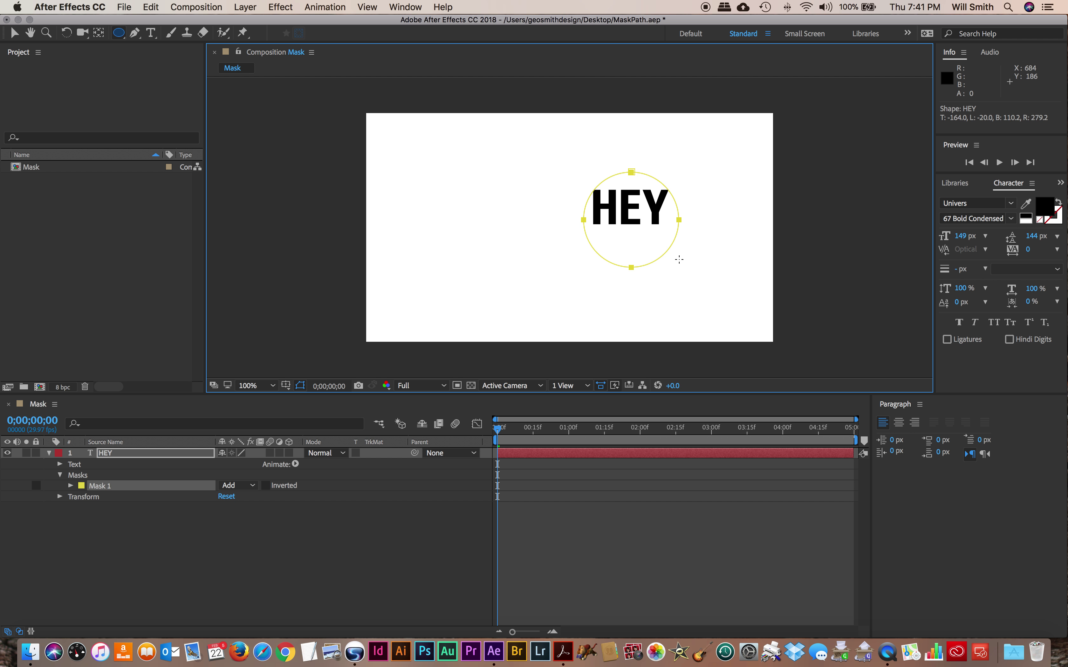
{"action": "mouse_move", "coordinate": [679, 259]}
{"action": "left_mouse_down"}
{"action": "mouse_move", "coordinate": [682, 240]}
{"action": "mouse_move", "coordinate": [670, 242]}
{"action": "mouse_move", "coordinate": [694, 248]}
{"action": "mouse_move", "coordinate": [670, 241]}
{"action": "mouse_move", "coordinate": [676, 248]}
{"action": "left_mouse_up"}
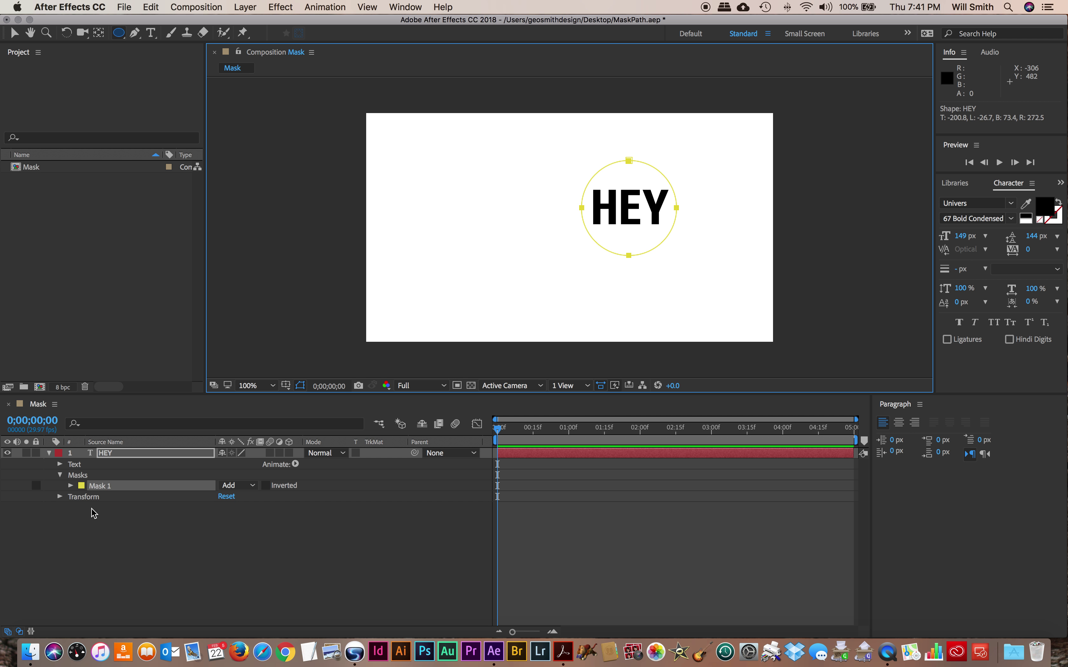
{"action": "left_click", "coordinate": [71, 486]}
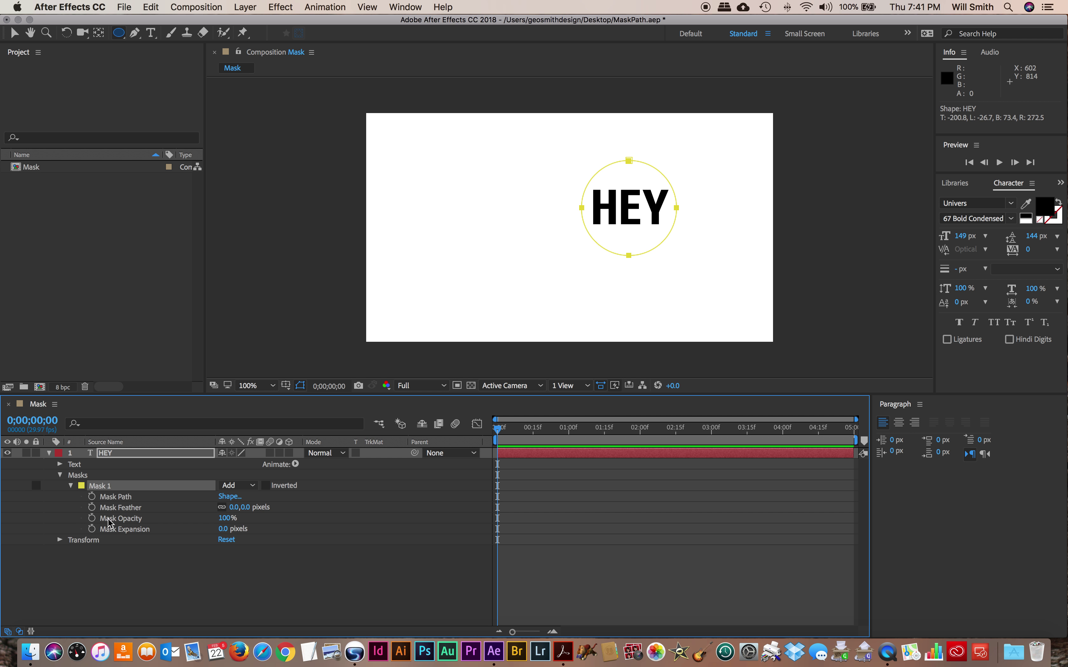
Keyframe the mask's Mask Expansion at 0 pixels at 0;00;01;15 and at -154 pixels at 0;00;00;06
{"action": "left_click_drag", "start_coordinate": [501, 430], "coordinate": [605, 435]}
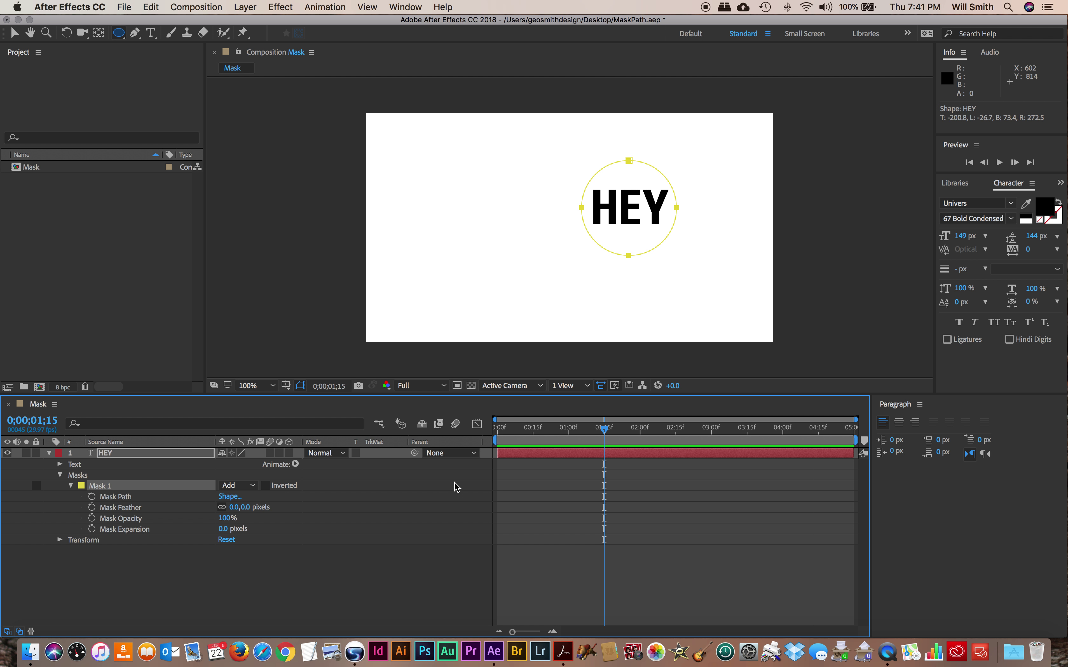
{"action": "left_click", "coordinate": [93, 530]}
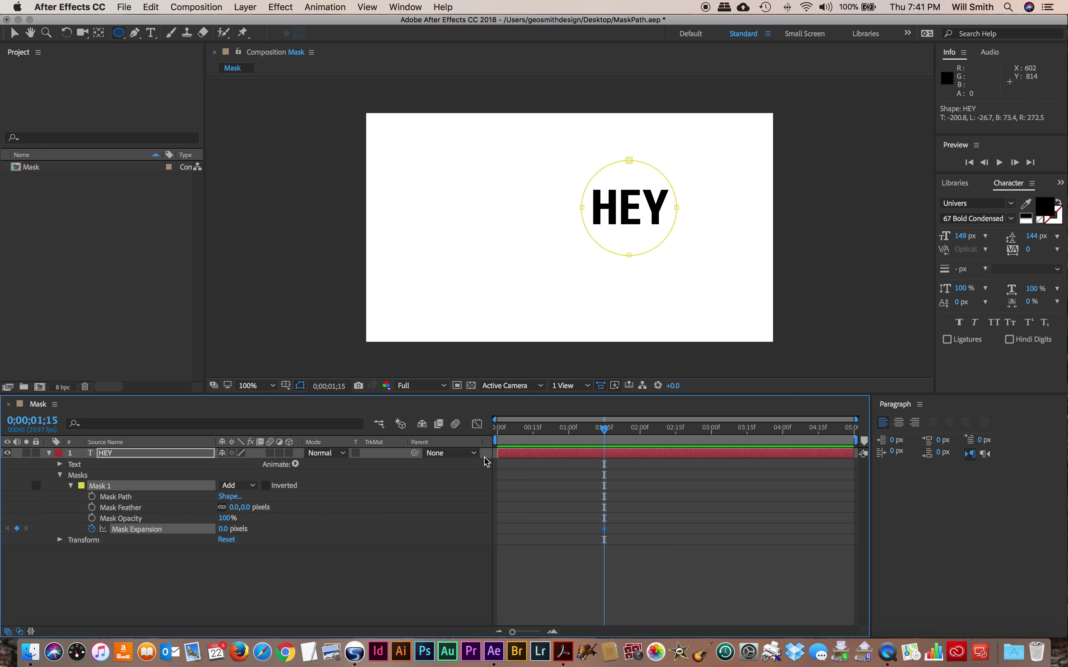
{"action": "left_click_drag", "start_coordinate": [606, 430], "coordinate": [532, 433]}
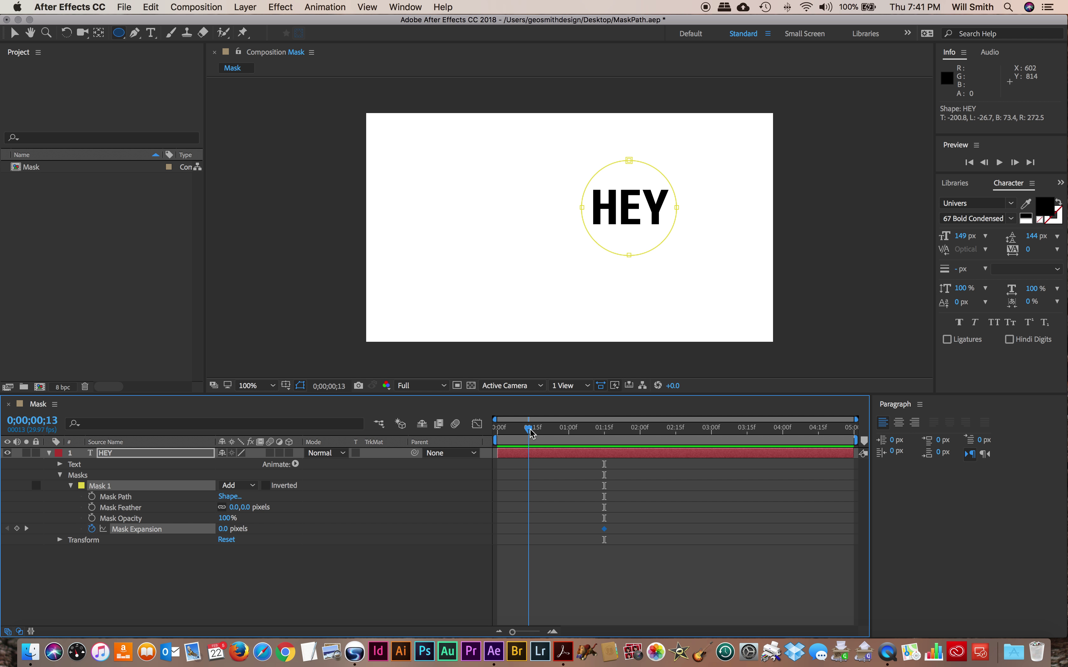
{"action": "left_click_drag", "start_coordinate": [532, 433], "coordinate": [514, 435]}
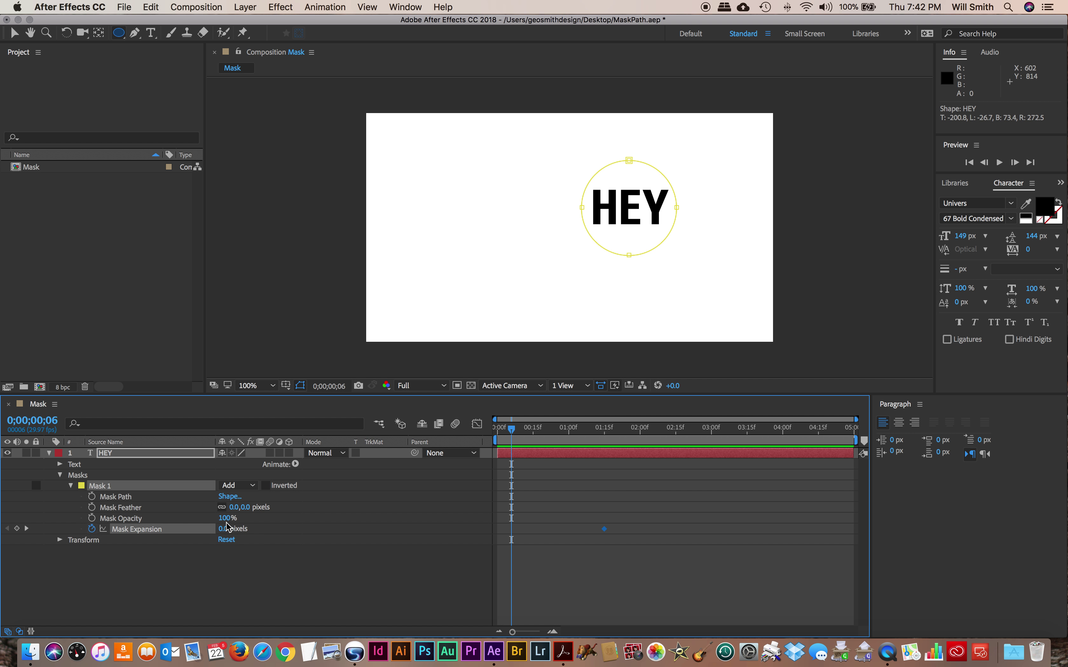
{"action": "left_click_drag", "start_coordinate": [223, 528], "coordinate": [128, 527]}
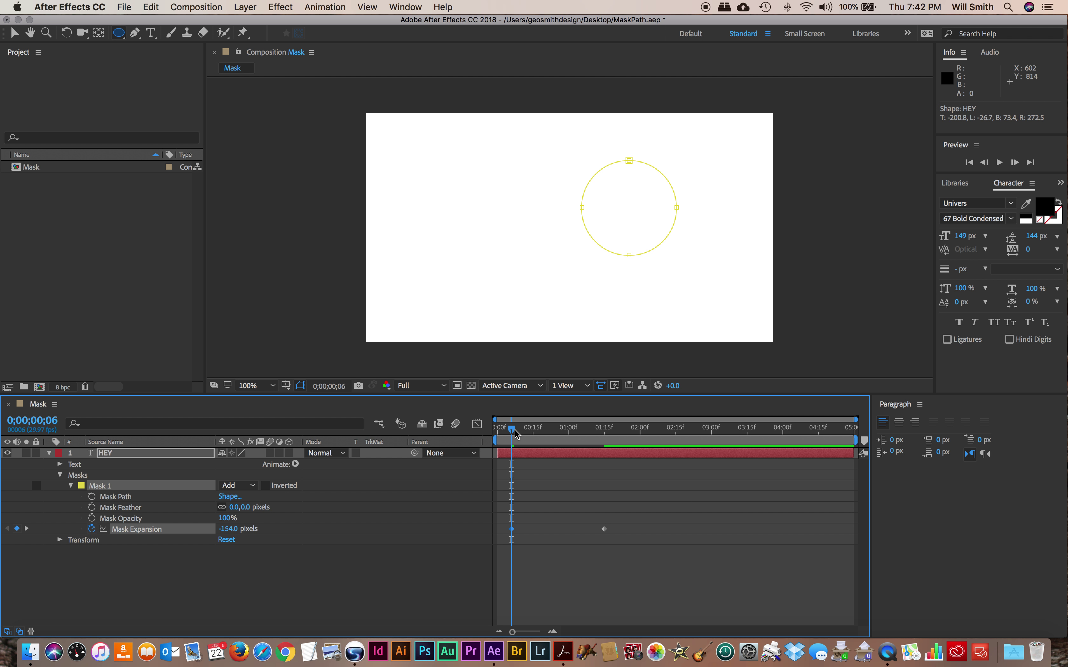
Play the mask expansion animation twice from near the start of the timeline to check the text reveal
{"action": "left_click_drag", "start_coordinate": [515, 429], "coordinate": [504, 431]}
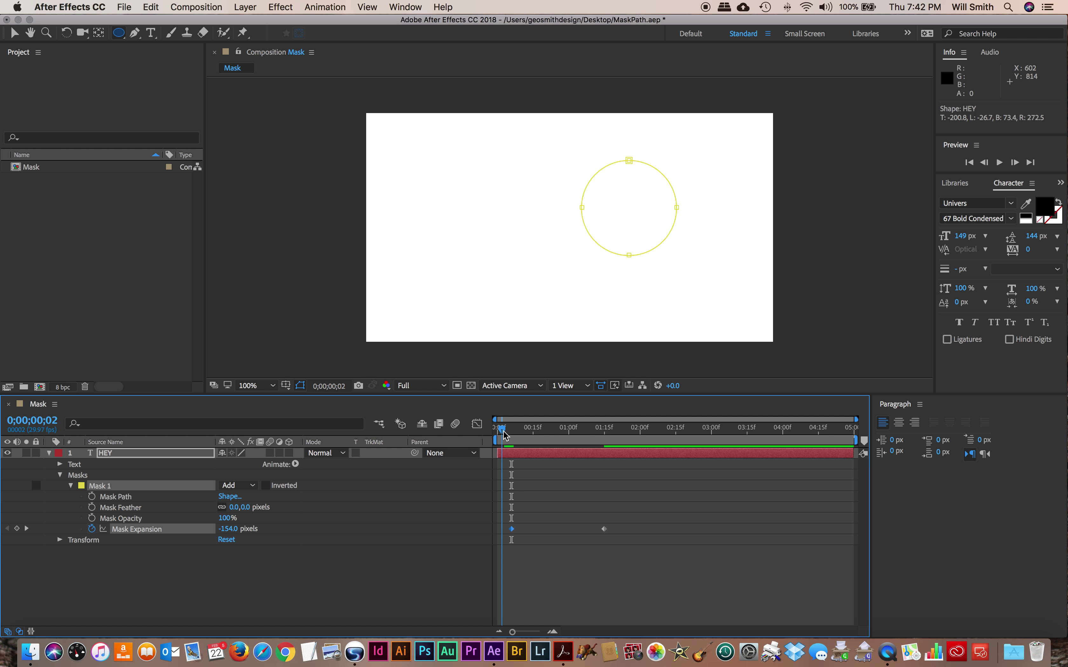
{"action": "key", "text": "space"}
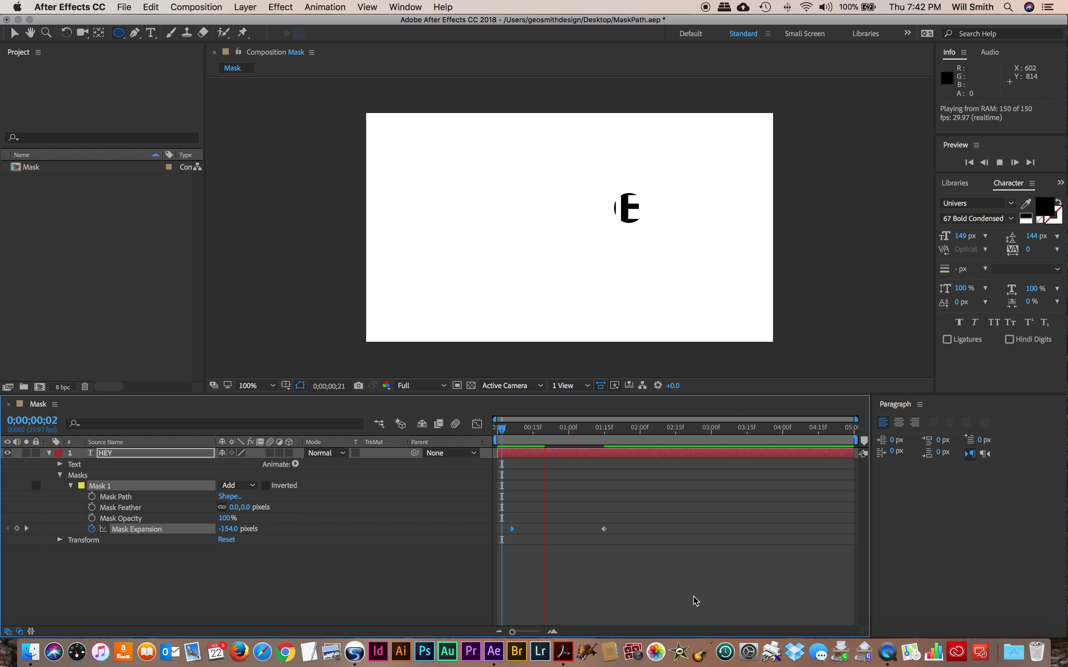
{"action": "key", "text": "space"}
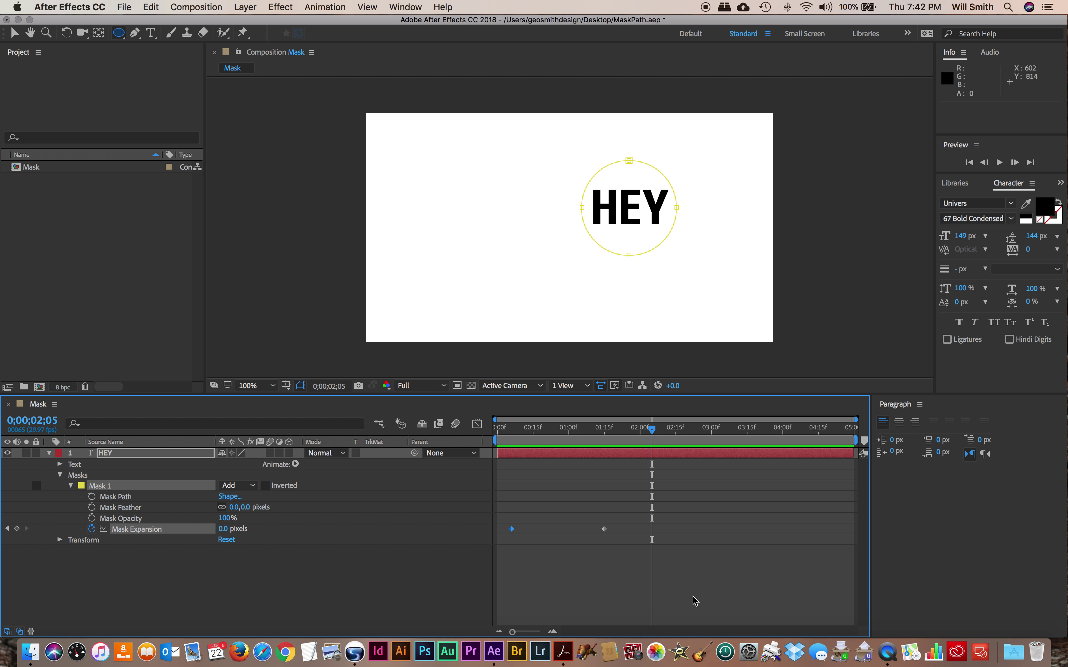
{"action": "left_click_drag", "start_coordinate": [651, 435], "coordinate": [500, 436]}
{"action": "key", "text": "space"}
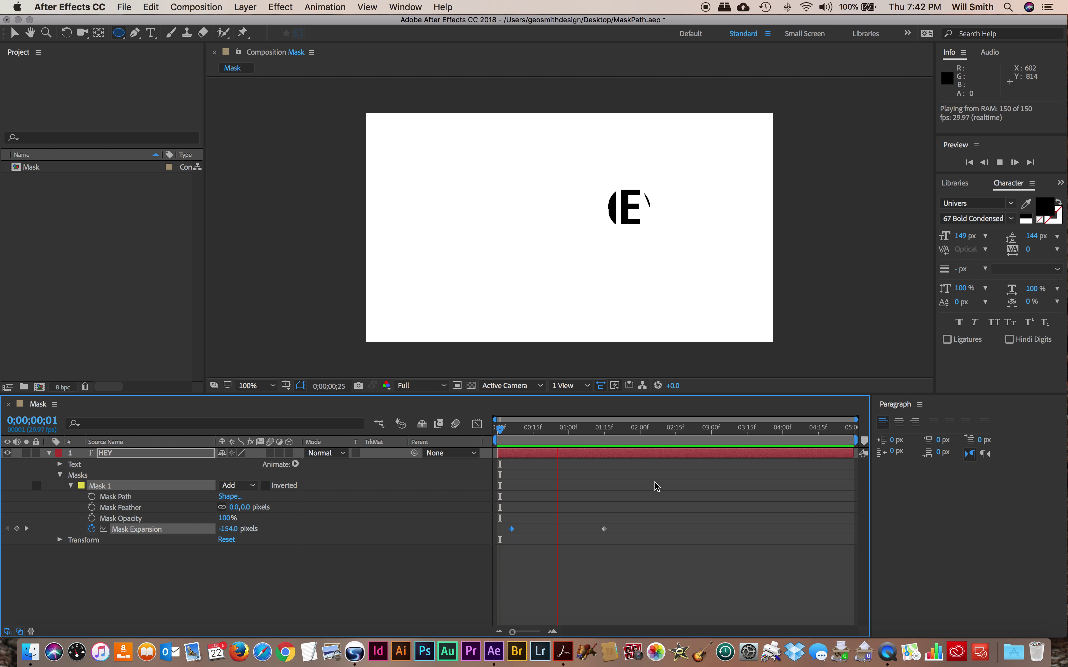
{"action": "key", "text": "space"}
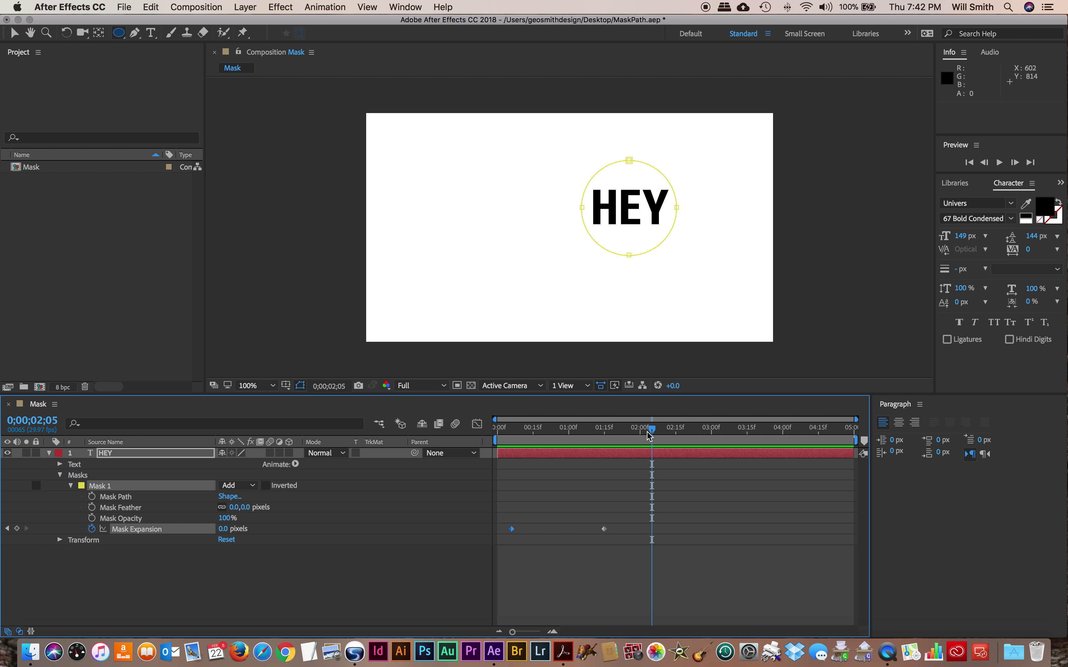
Undo the Mask Expansion keyframes on the HEY layer
{"action": "left_click_drag", "start_coordinate": [652, 433], "coordinate": [619, 437]}
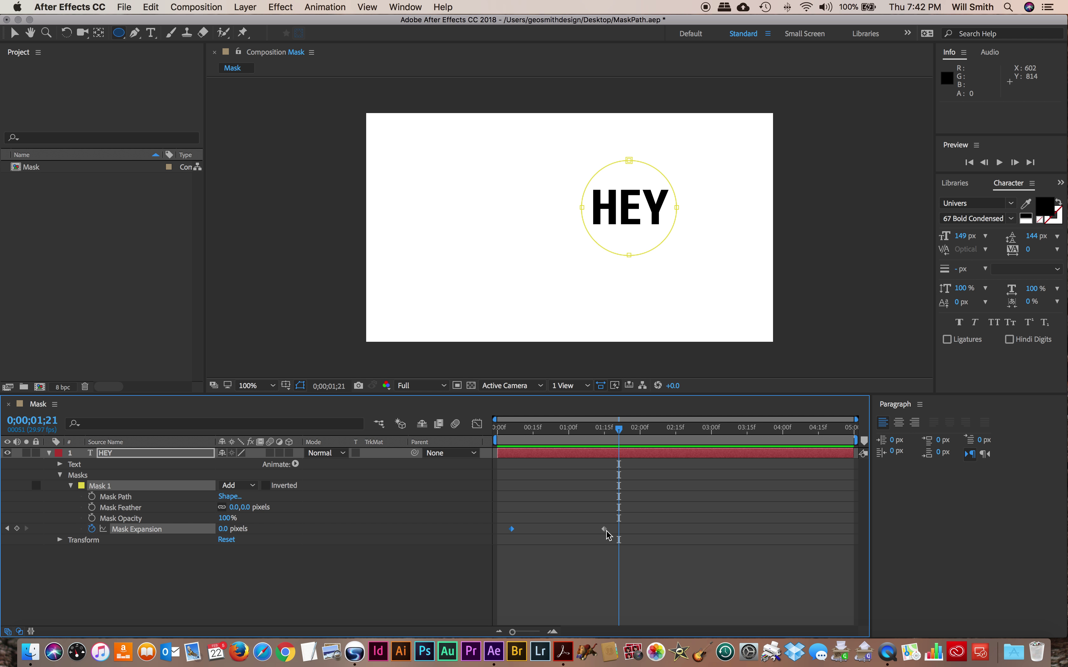
{"action": "key", "text": "super+z"}
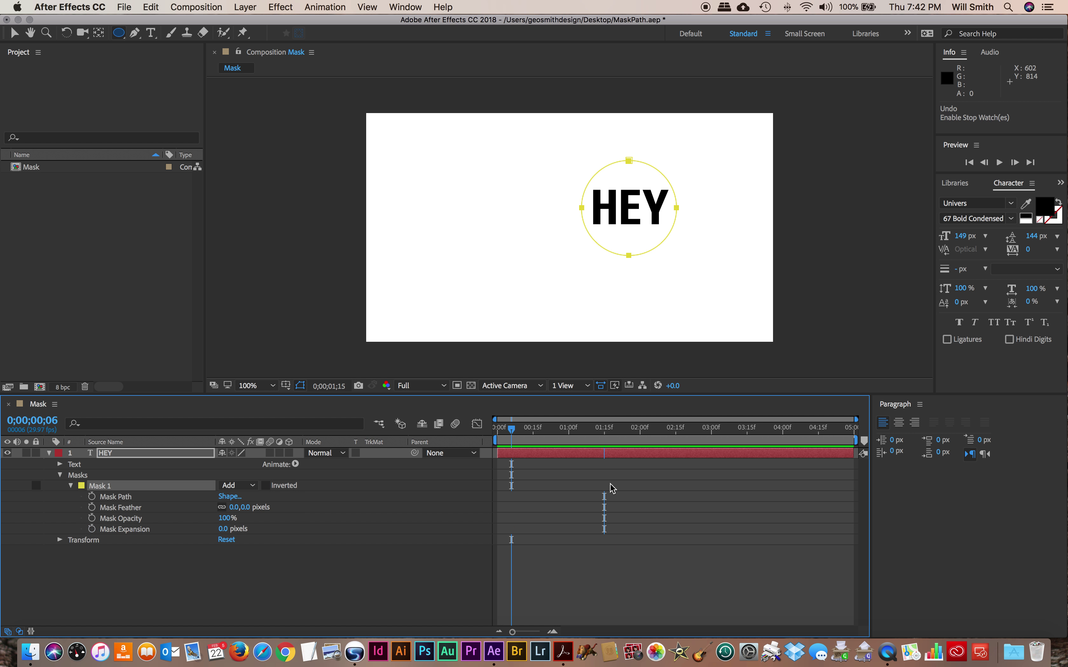
Start keyframing the circular mask's Mask Path on the HEY layer at 0;00;01;15
{"action": "mouse_move", "coordinate": [608, 431]}
{"action": "left_mouse_down"}
{"action": "mouse_move", "coordinate": [501, 433]}
{"action": "mouse_move", "coordinate": [607, 434]}
{"action": "left_mouse_up"}
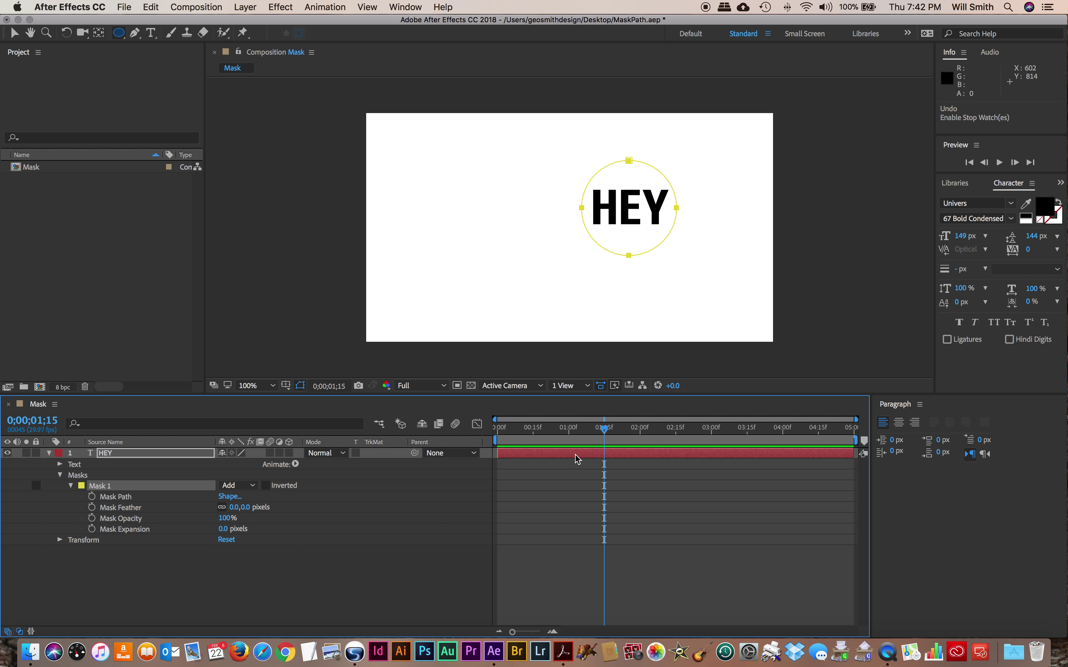
{"action": "left_click", "coordinate": [92, 497]}
{"action": "key", "text": "period"}
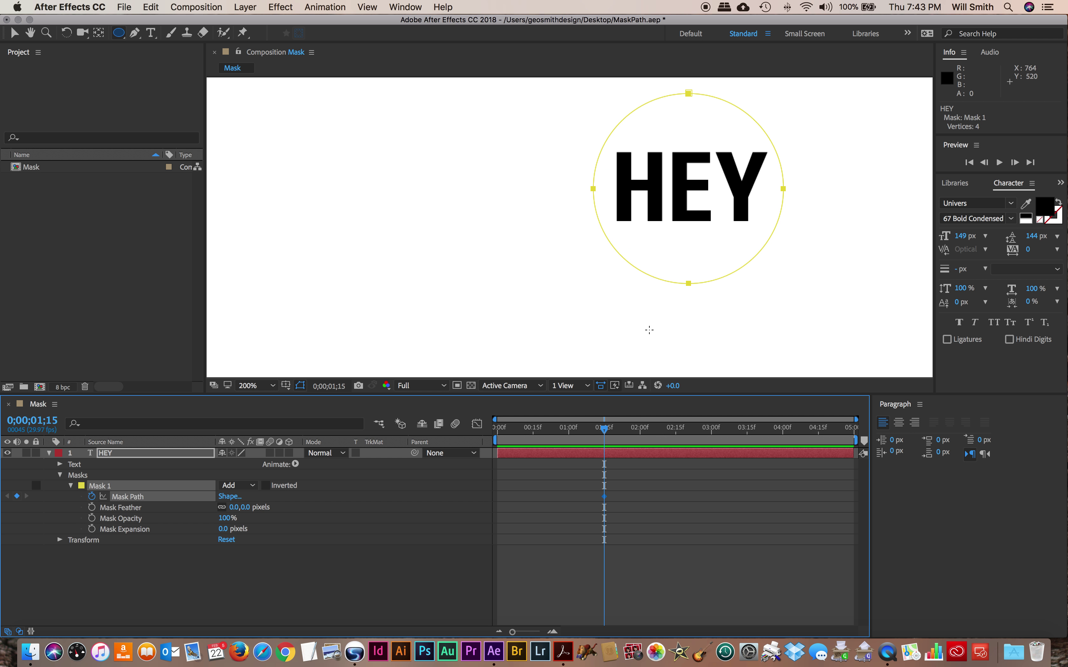
{"action": "key", "text": "comma"}
{"action": "key", "text": "comma"}
{"action": "key", "text": "period"}
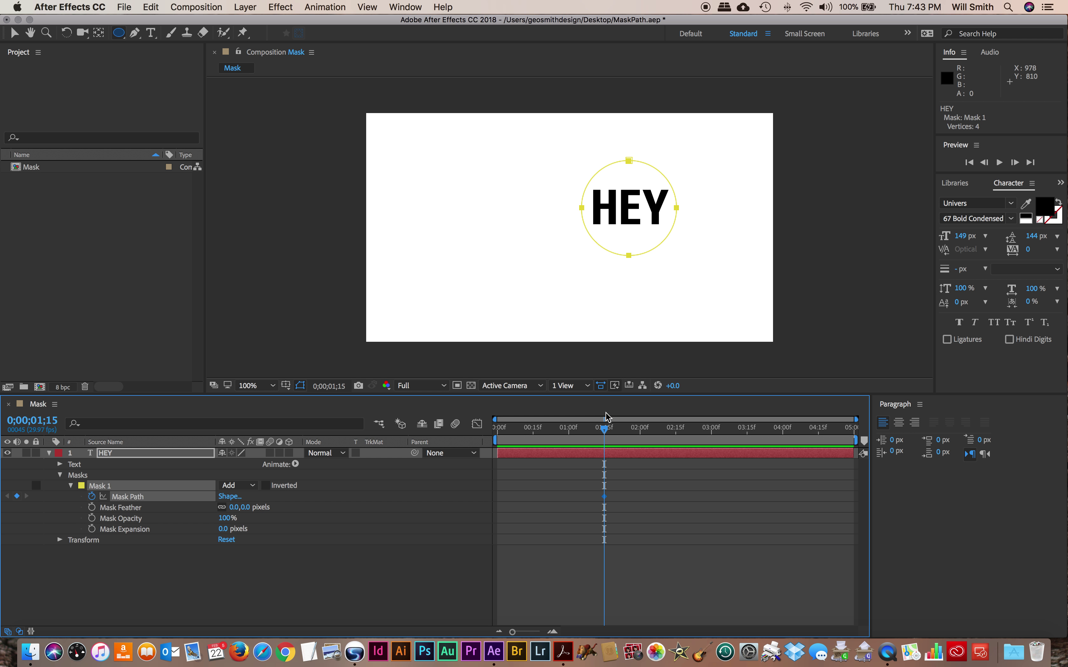
At 0;00;00;09, move the circular mask horizontally to the left until it is clear of the word HEY
{"action": "left_click_drag", "start_coordinate": [604, 431], "coordinate": [520, 440]}
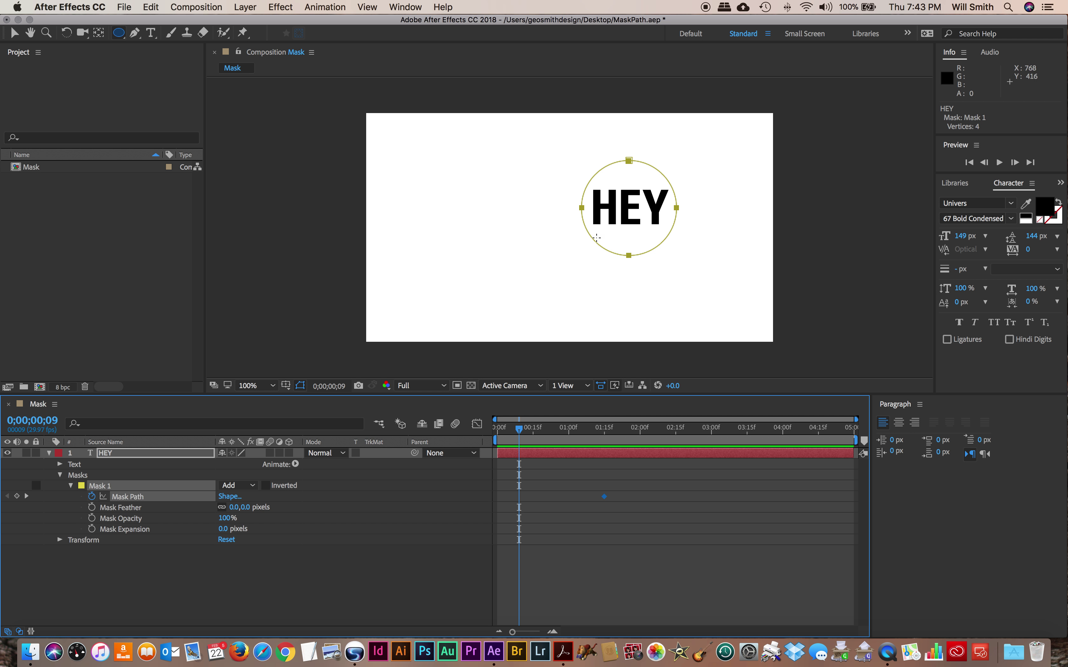
{"action": "left_click", "coordinate": [15, 33]}
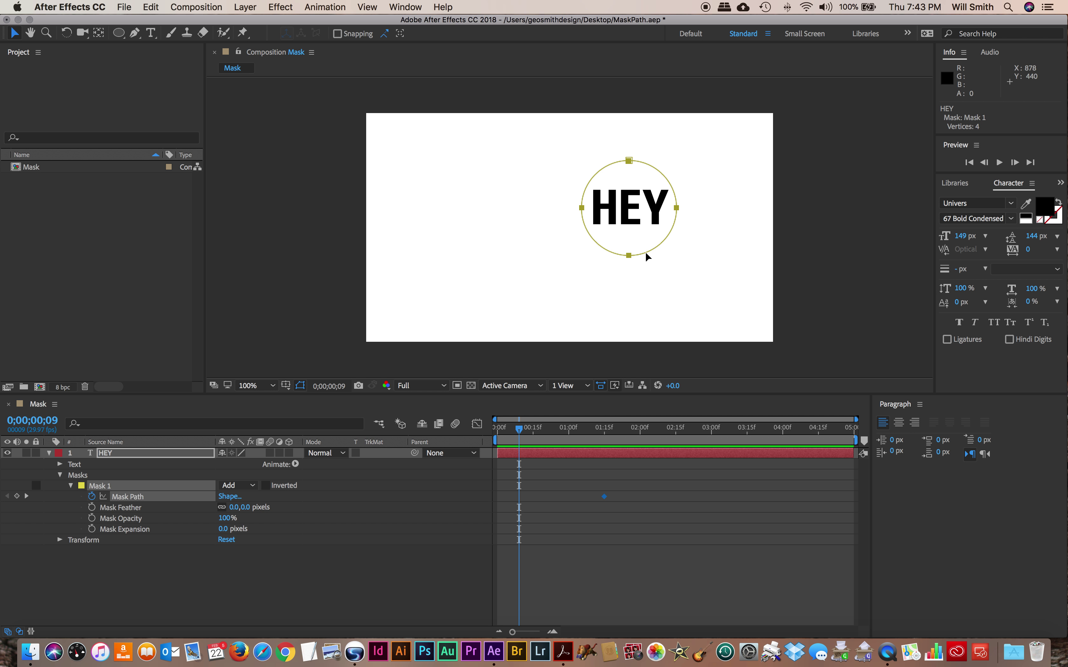
{"action": "left_click_drag", "start_coordinate": [645, 256], "coordinate": [556, 258]}
Play the Mask Path animation and scrub back to 0;00;01;00 to check how the circle reveals the text
{"action": "key", "text": "space"}
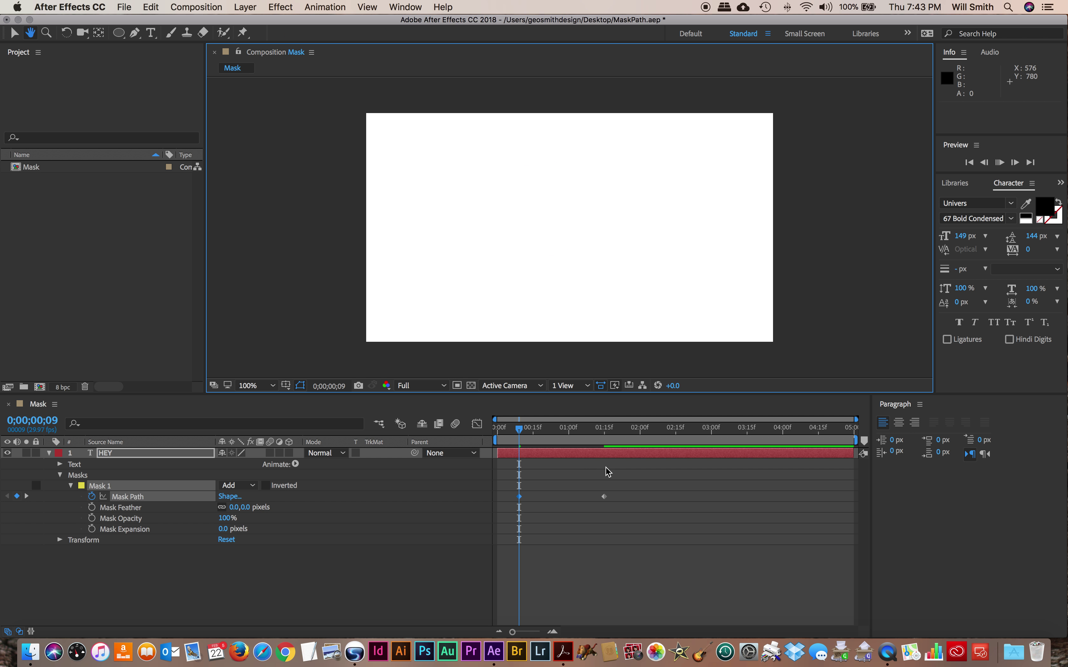
{"action": "key", "text": "space"}
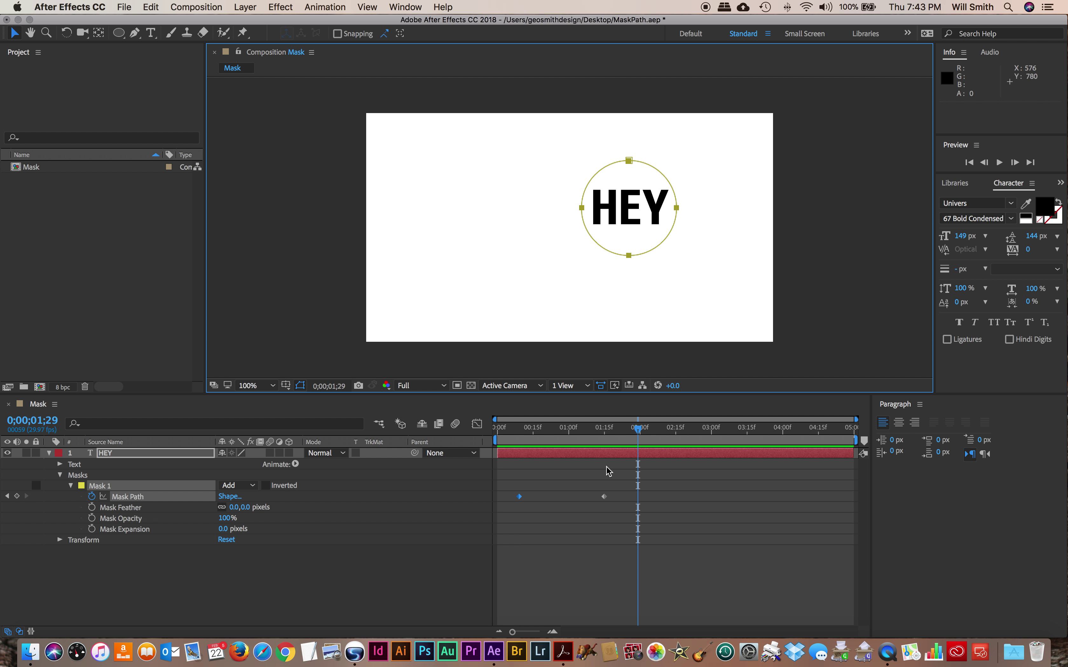
{"action": "left_click_drag", "start_coordinate": [653, 434], "coordinate": [572, 441]}
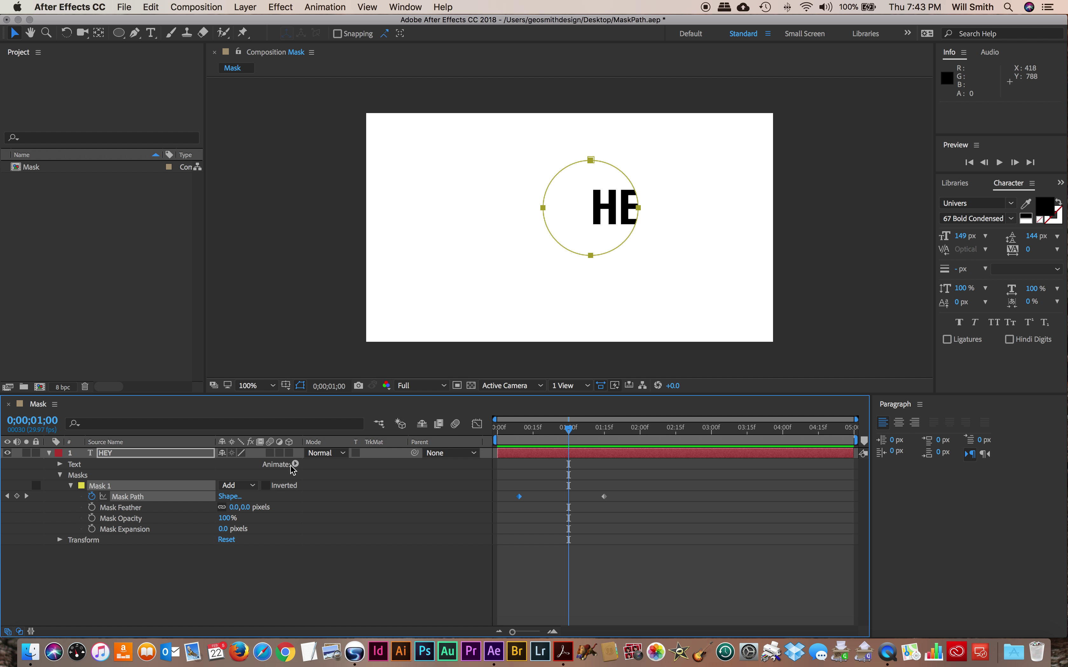
Invert the circular mask, scrub back to 0;00;00;05 to check the effect, and collapse the HEY layer's properties
{"action": "left_click", "coordinate": [266, 486]}
{"action": "left_click_drag", "start_coordinate": [570, 428], "coordinate": [510, 426]}
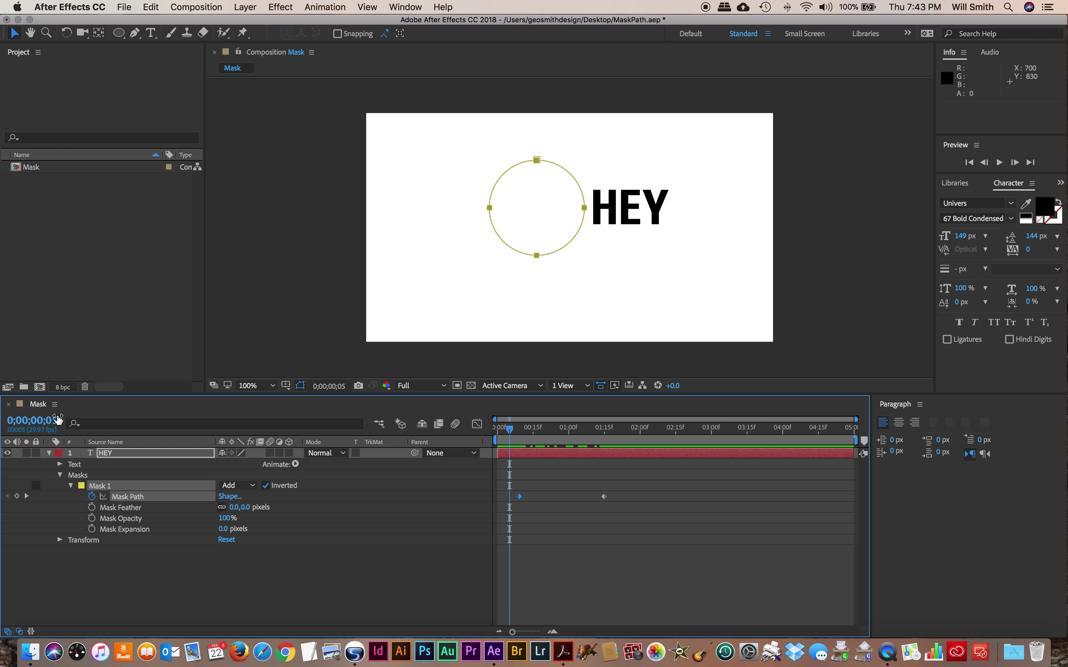
{"action": "left_click", "coordinate": [50, 453]}
{"action": "left_click", "coordinate": [74, 234]}
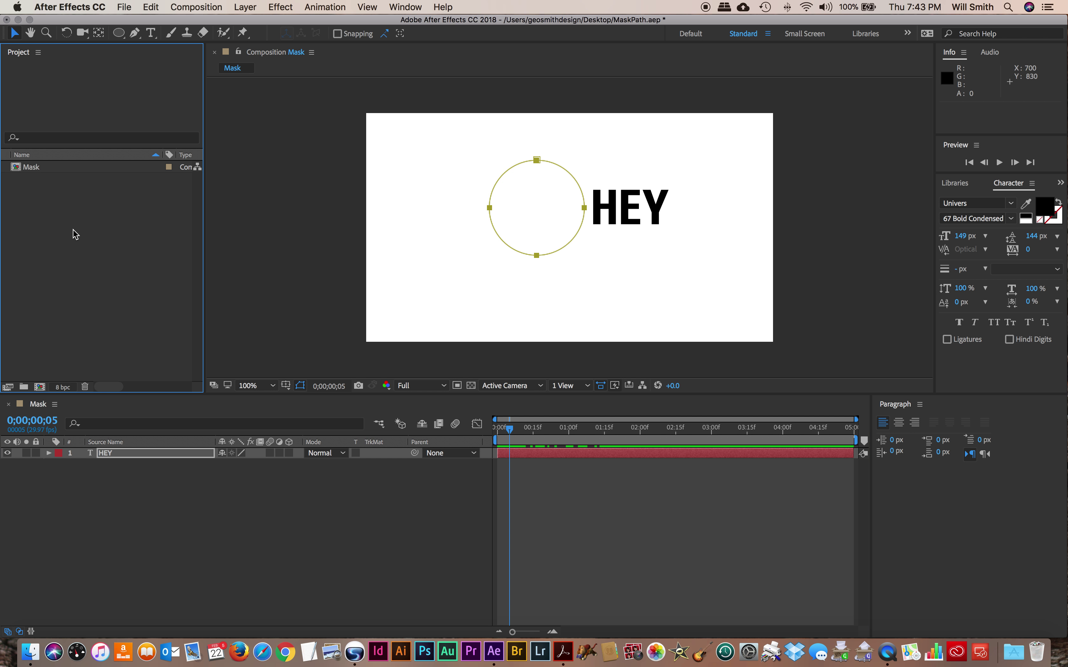
Create a new 1280 x 720, five-second composition with a white background and name it TrackMatte
{"action": "left_click", "coordinate": [40, 387]}
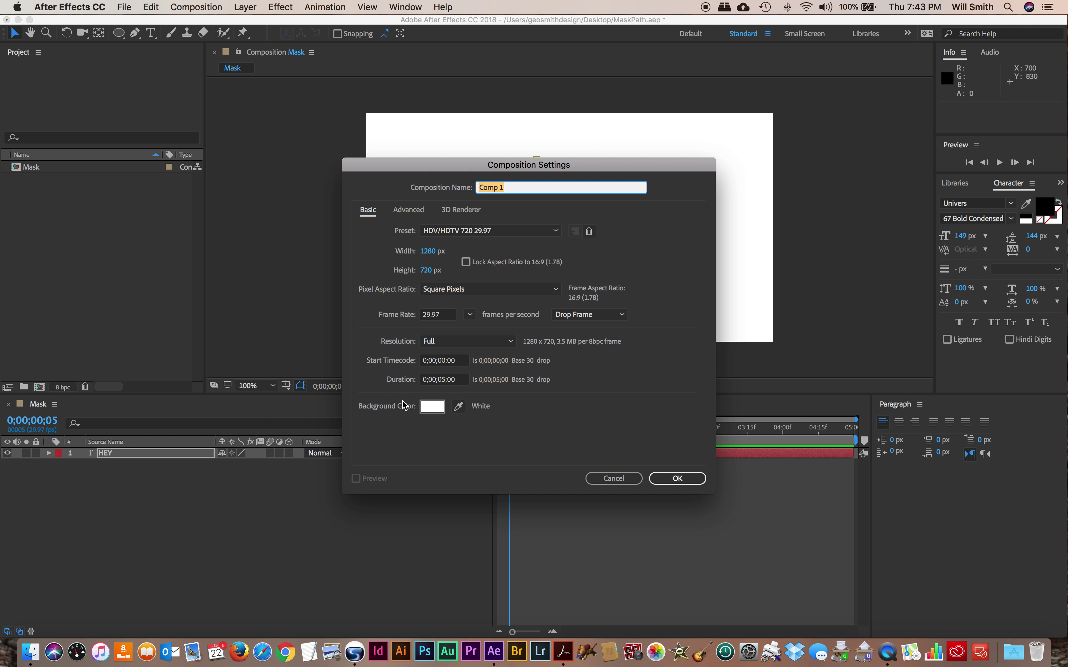
{"action": "left_click", "coordinate": [693, 479]}
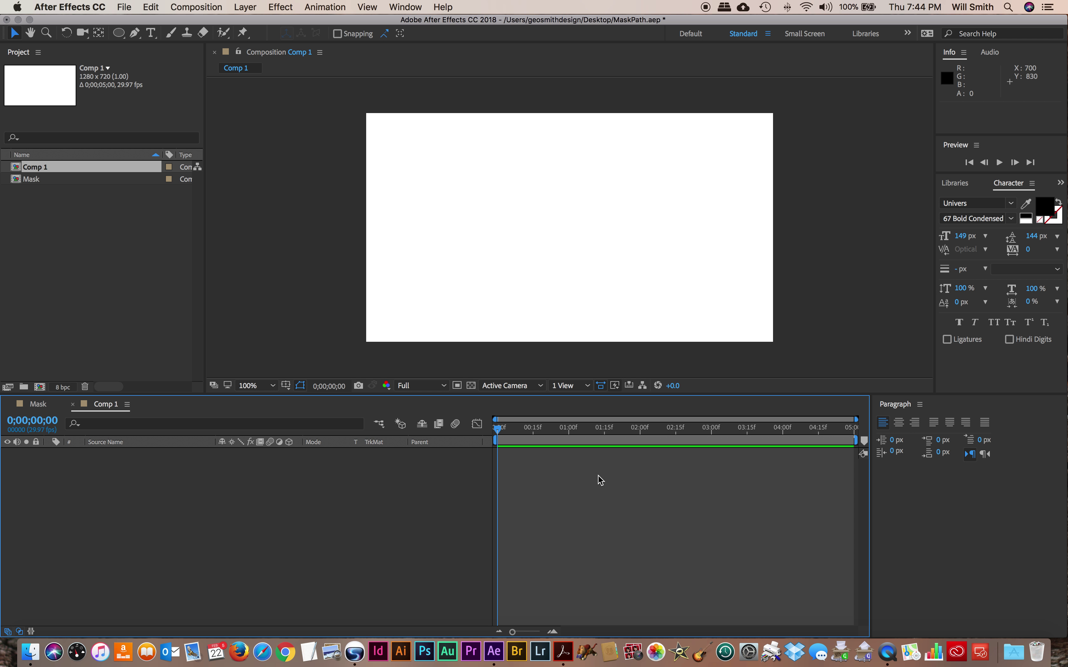
{"action": "right_click", "coordinate": [39, 170]}
{"action": "left_click", "coordinate": [67, 177]}
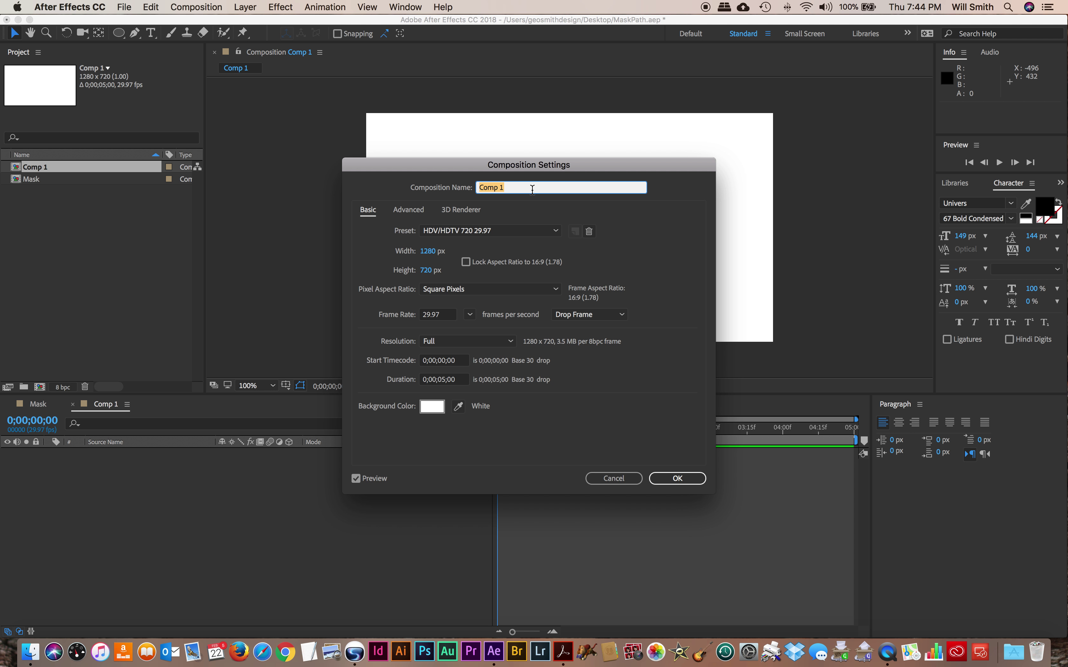
{"action": "type", "text": "TrackMatte"}
{"action": "left_click", "coordinate": [677, 479]}
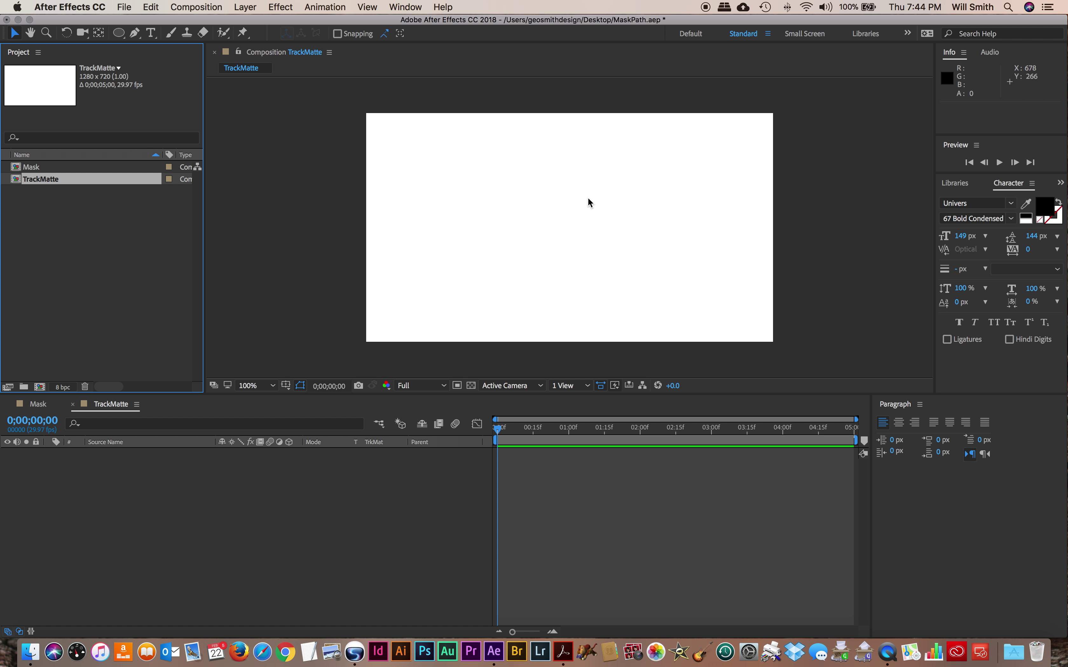
Add the text HEY slightly right of centre in the TrackMatte composition
{"action": "left_click", "coordinate": [150, 32]}
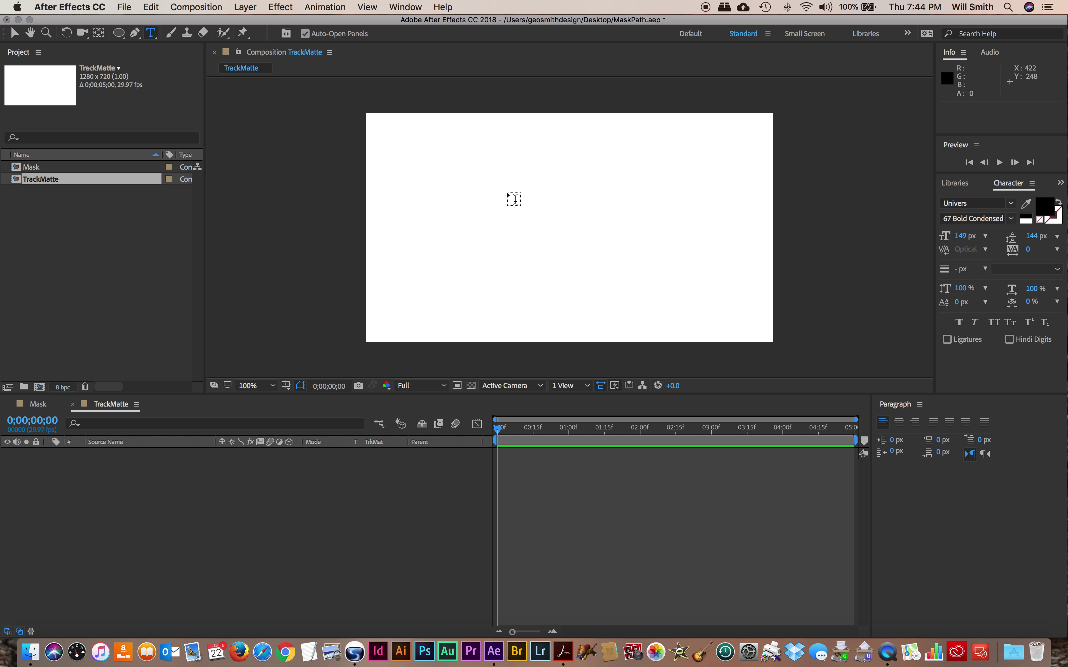
{"action": "left_click", "coordinate": [589, 237]}
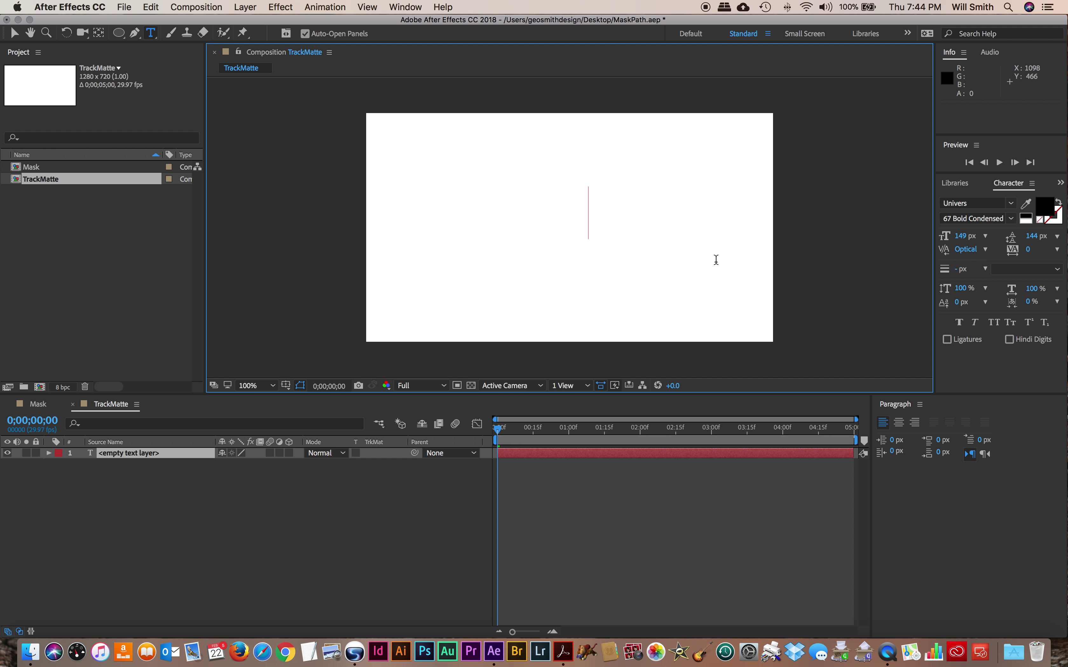
{"action": "type", "text": "HEY"}
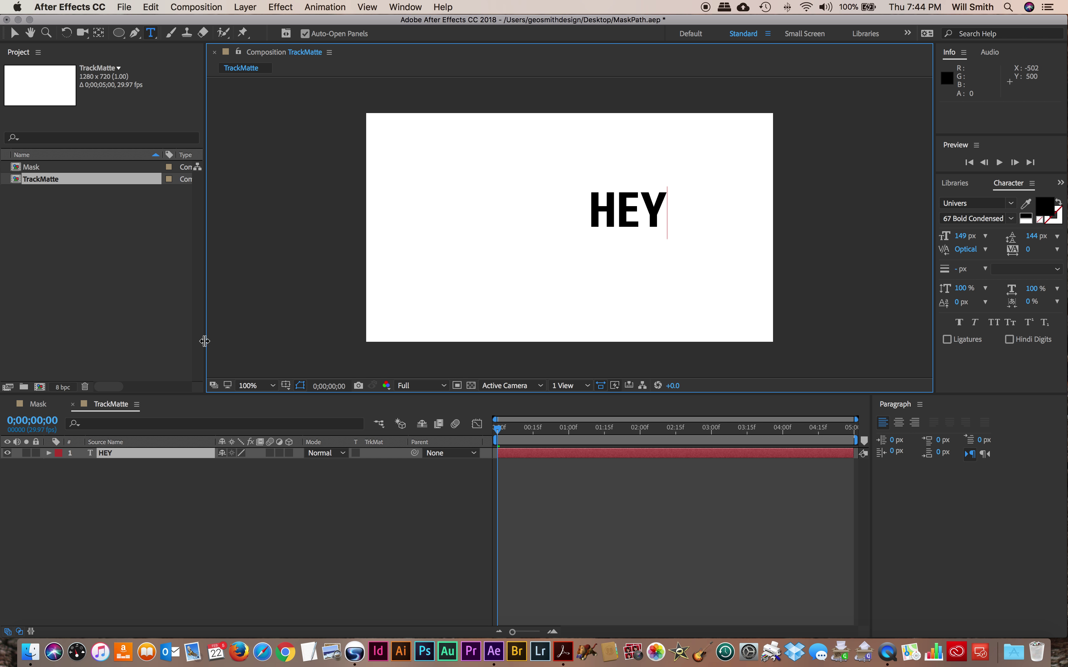
{"action": "left_click", "coordinate": [257, 526]}
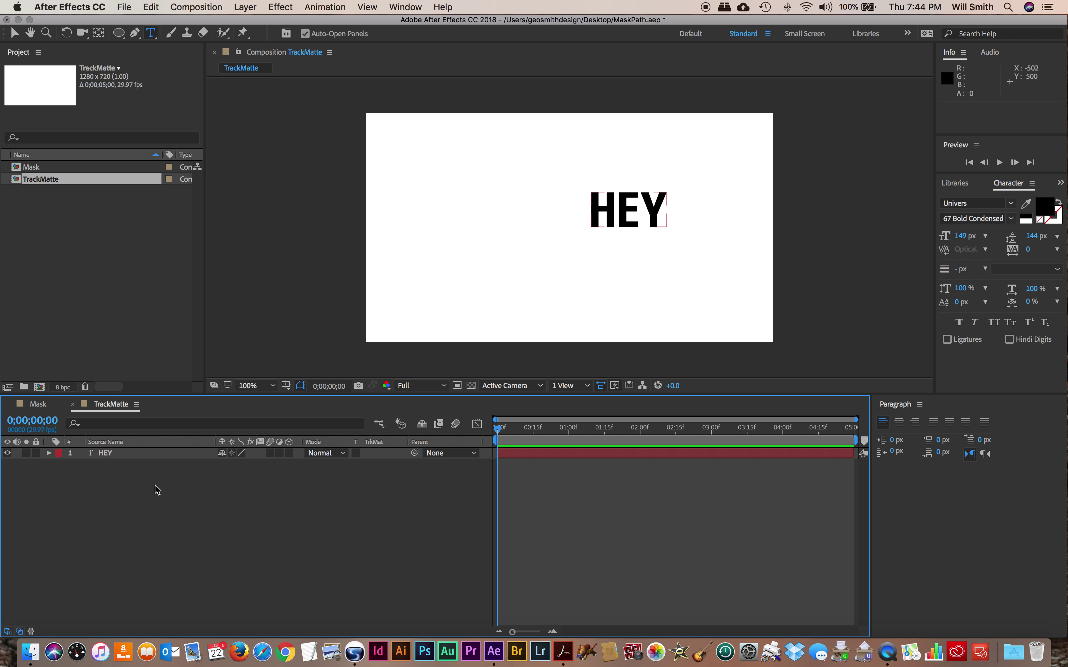
With no layer selected, draw a rectangle about 380 by 220 px to the left of the word HEY as its own shape layer
{"action": "left_click", "coordinate": [150, 455]}
{"action": "left_click", "coordinate": [149, 477]}
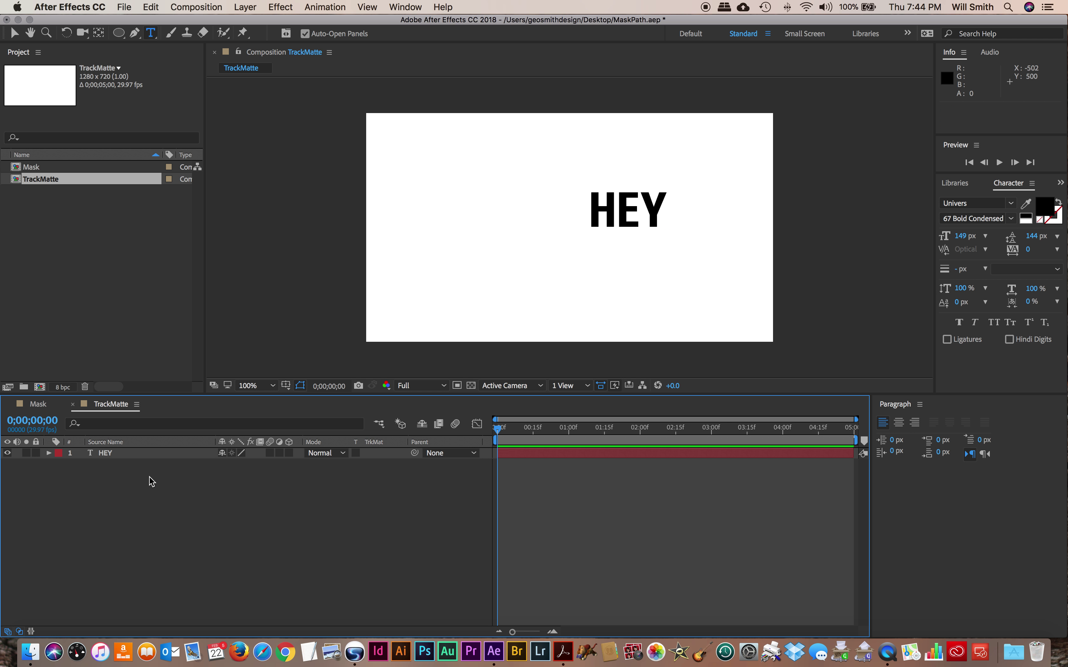
{"action": "left_click", "coordinate": [147, 455]}
{"action": "left_click", "coordinate": [189, 521]}
{"action": "left_click", "coordinate": [122, 35]}
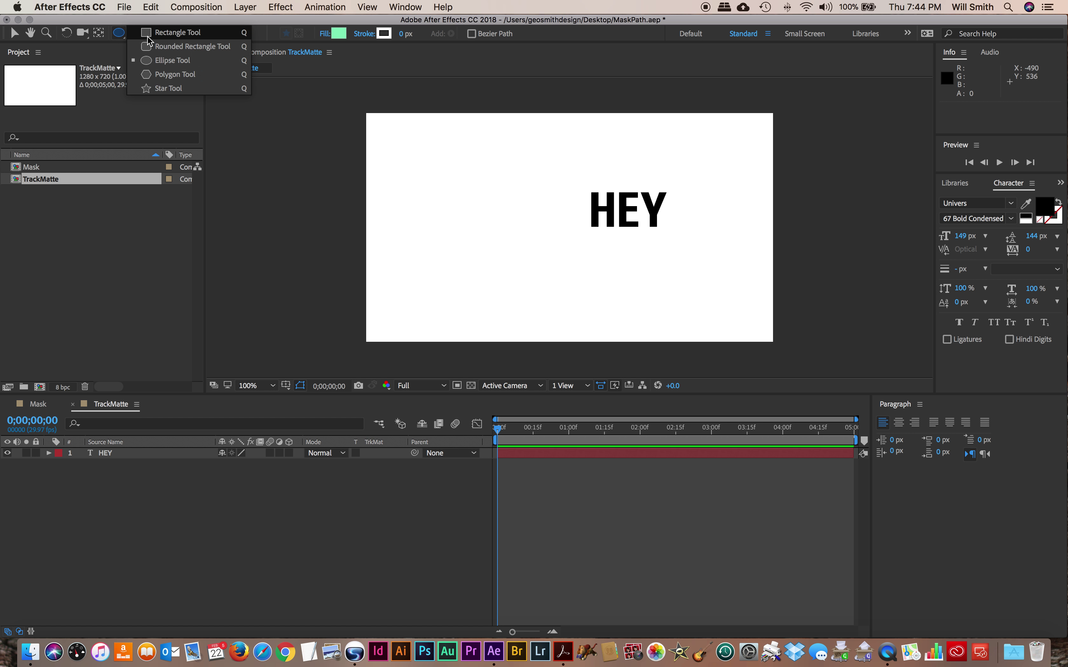
{"action": "left_click", "coordinate": [178, 32]}
{"action": "left_click_drag", "start_coordinate": [438, 178], "coordinate": [559, 248]}
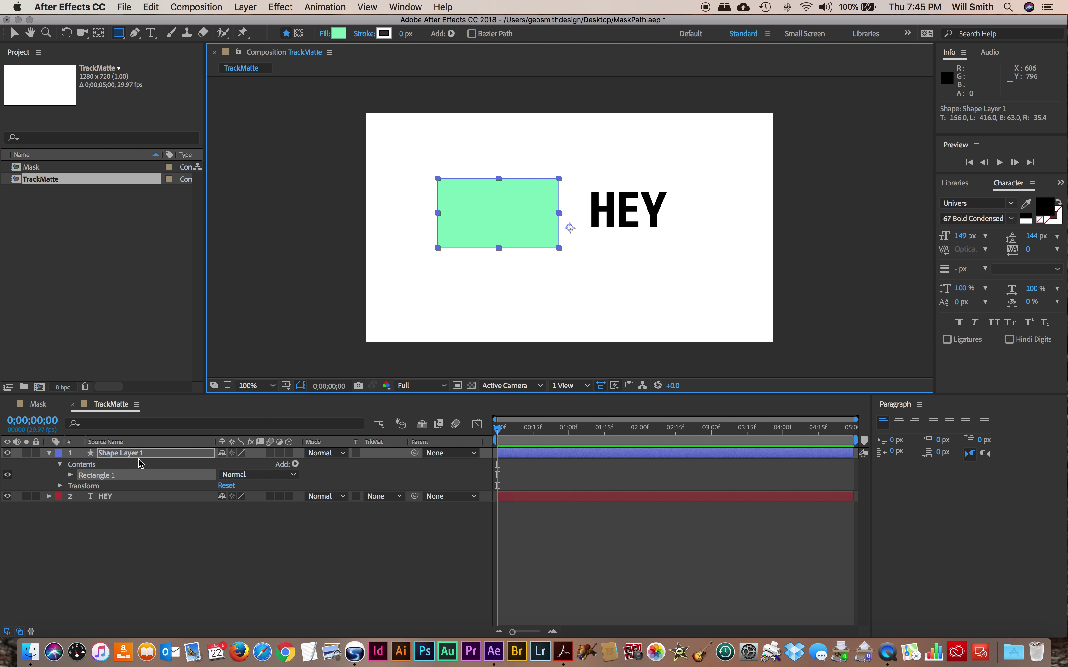
Rename the rectangle's shape layer as Mask
{"action": "left_click", "coordinate": [147, 453]}
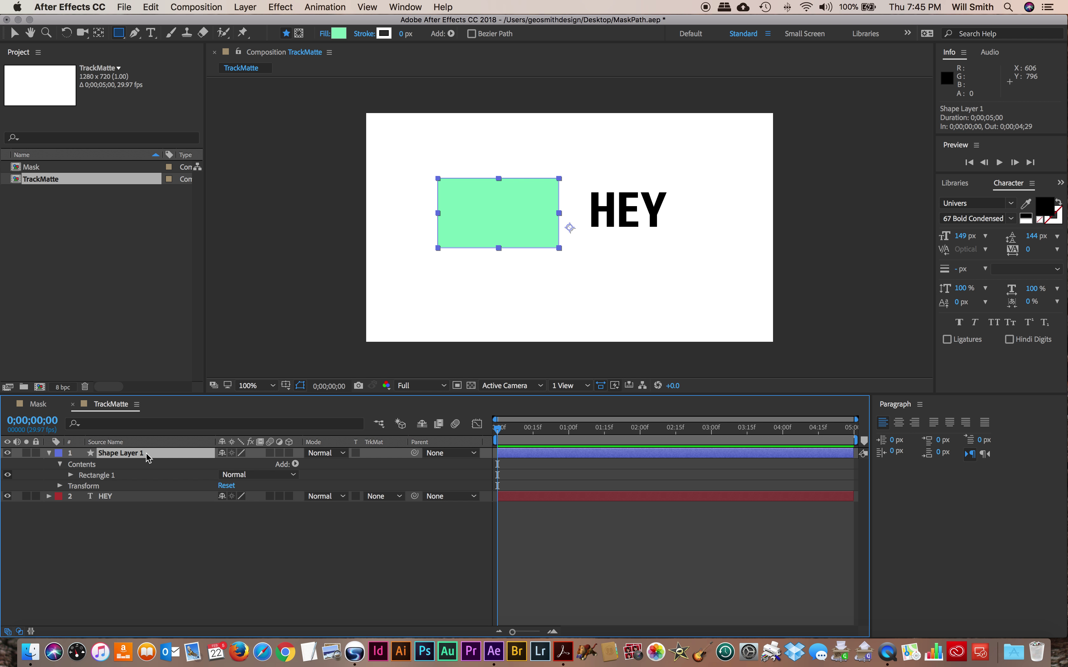
{"action": "key", "text": "Return"}
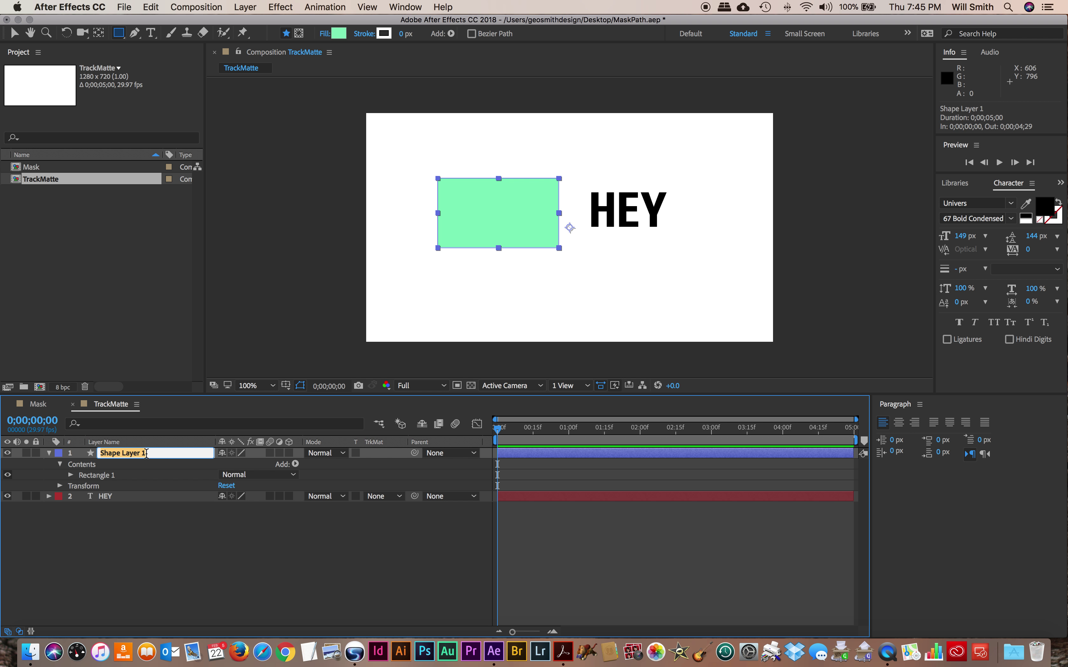
{"action": "type", "text": "Mask"}
{"action": "left_click", "coordinate": [161, 532]}
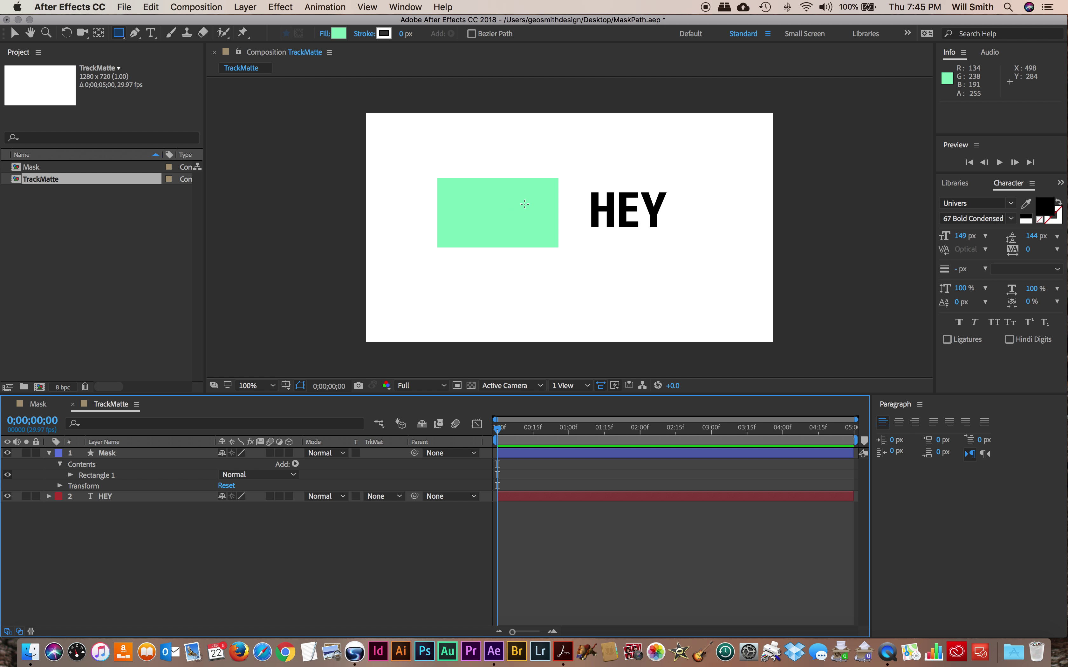
Change the Mask rectangle's fill colour to bright green 8DF92F
{"action": "left_click", "coordinate": [15, 33]}
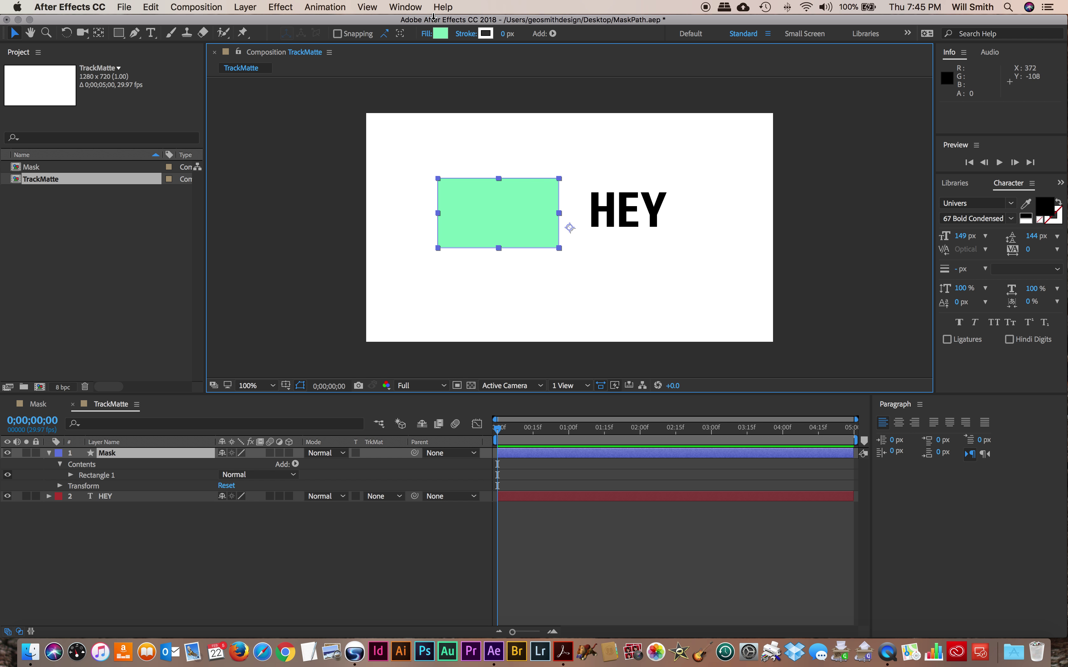
{"action": "left_click", "coordinate": [441, 34]}
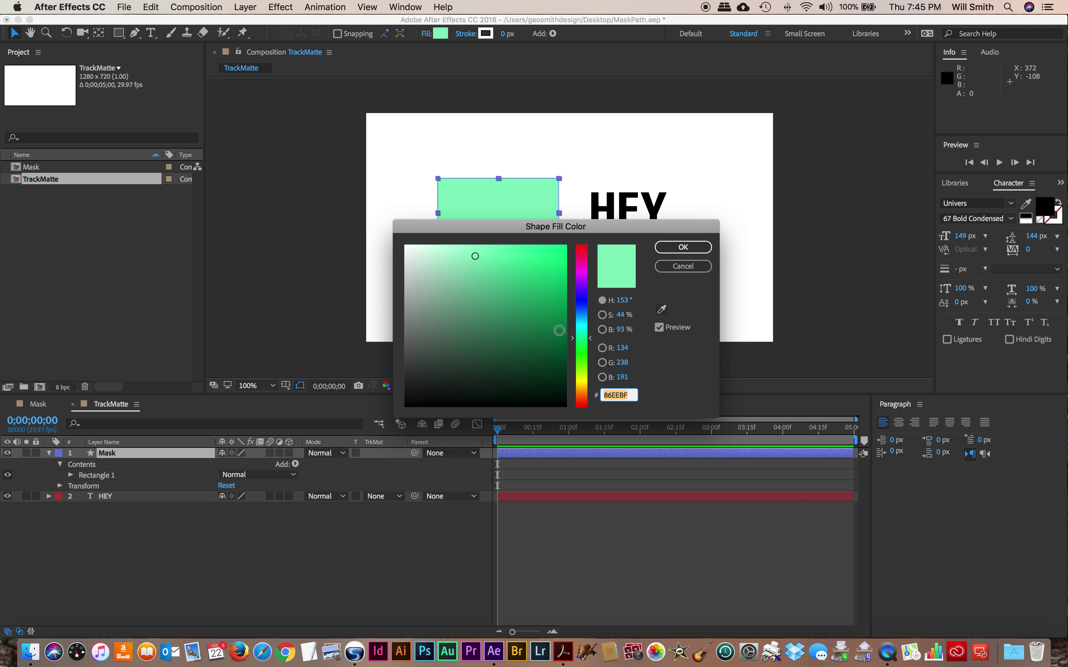
{"action": "left_click", "coordinate": [580, 365]}
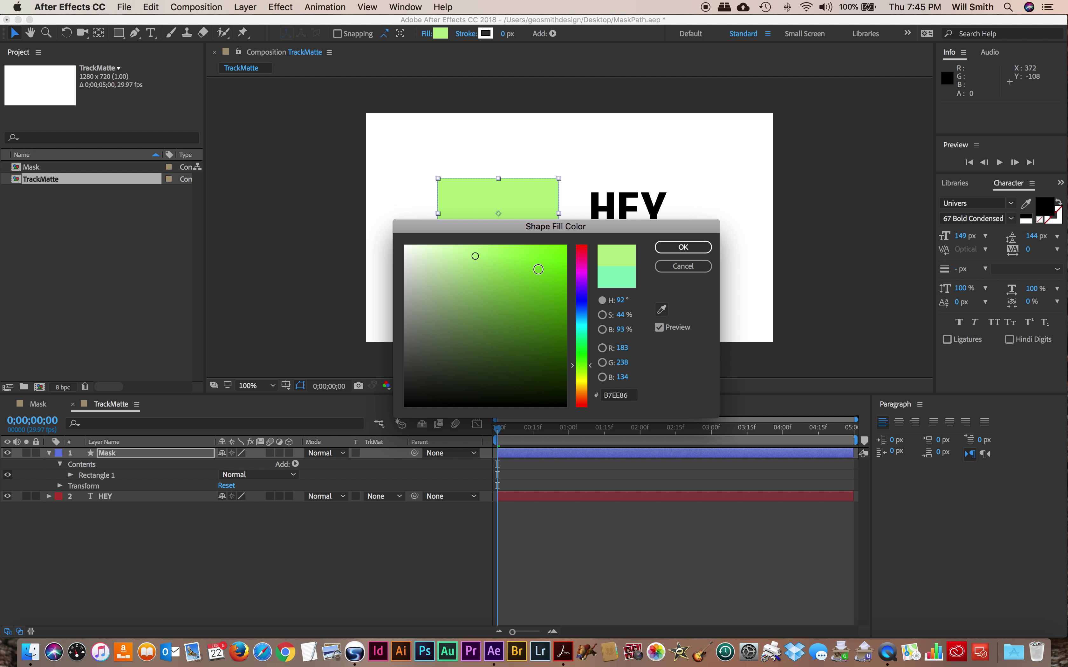
{"action": "left_click_drag", "start_coordinate": [537, 270], "coordinate": [536, 248]}
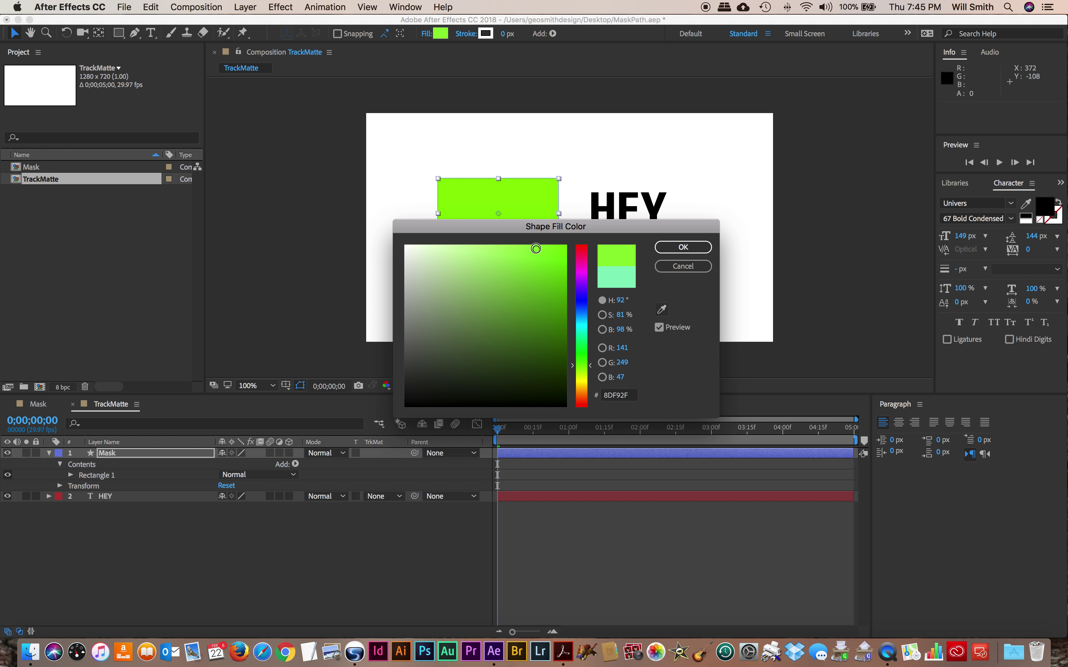
{"action": "left_click", "coordinate": [683, 247]}
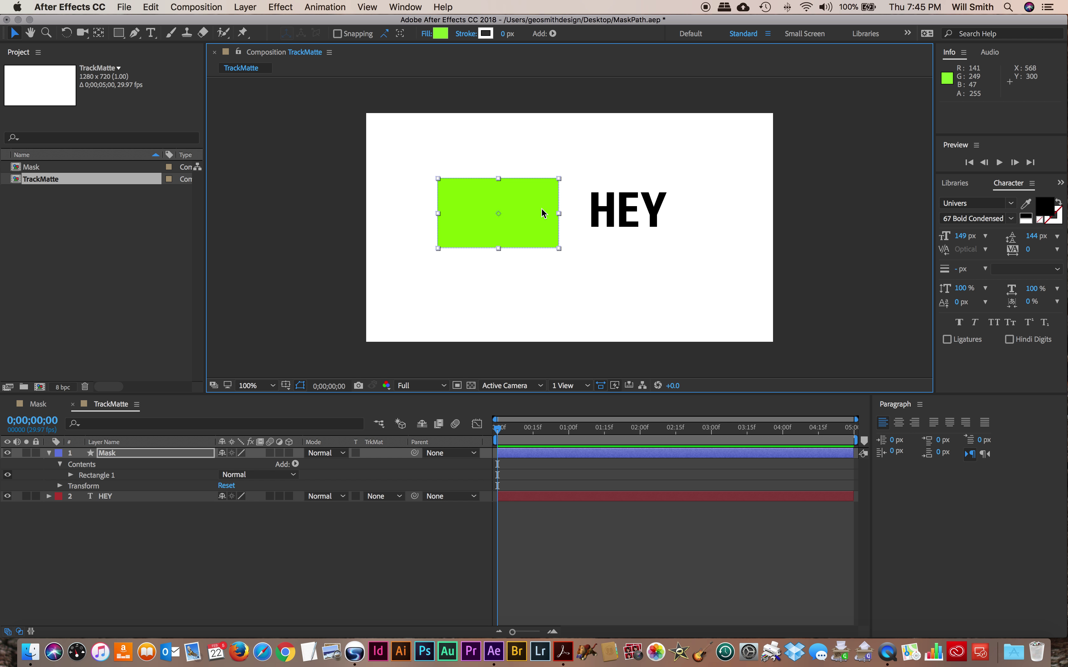
Reveal the HEY layer's transform properties and move the word slightly towards the rectangle, to position 658, 360
{"action": "left_click", "coordinate": [659, 225]}
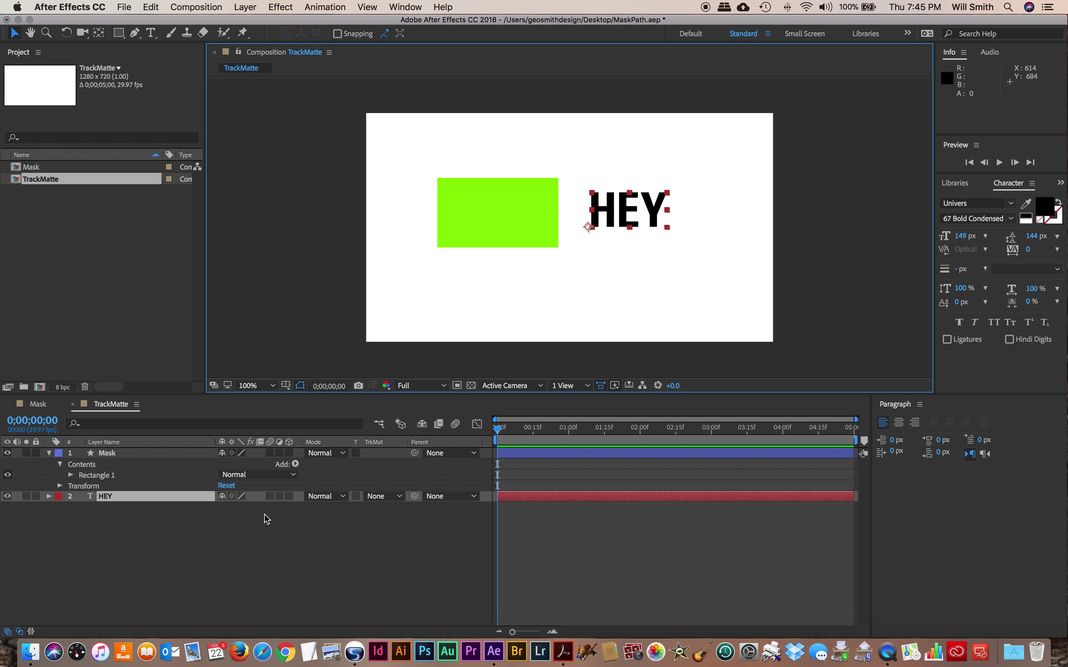
{"action": "left_click", "coordinate": [49, 497]}
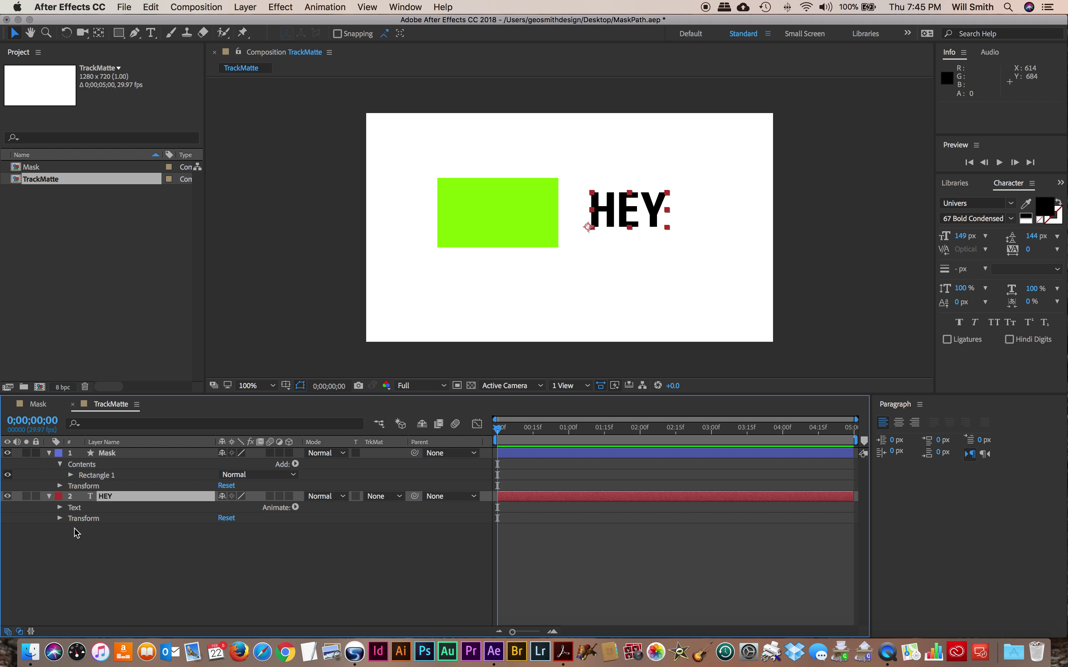
{"action": "left_click", "coordinate": [60, 519]}
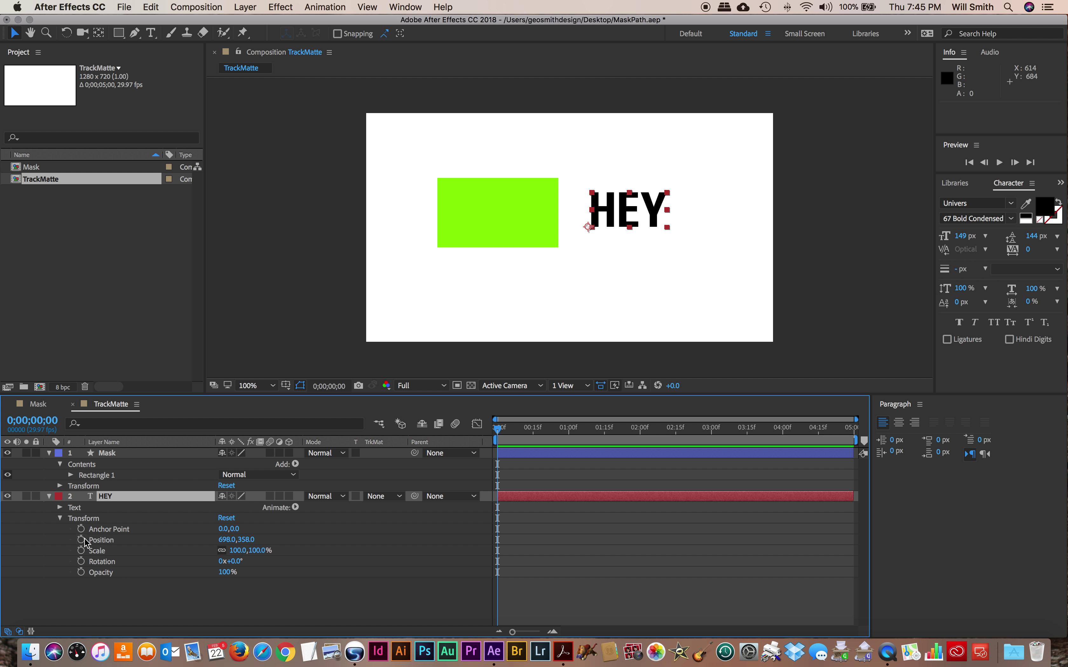
{"action": "left_click", "coordinate": [625, 219]}
{"action": "left_click_drag", "start_coordinate": [624, 219], "coordinate": [611, 219]}
Keyframe the HEY layer's Position at 658, 360 at 0;00;01;17 and at 310, 360 behind the rectangle at 0;00;00;06
{"action": "left_click_drag", "start_coordinate": [500, 430], "coordinate": [610, 428]}
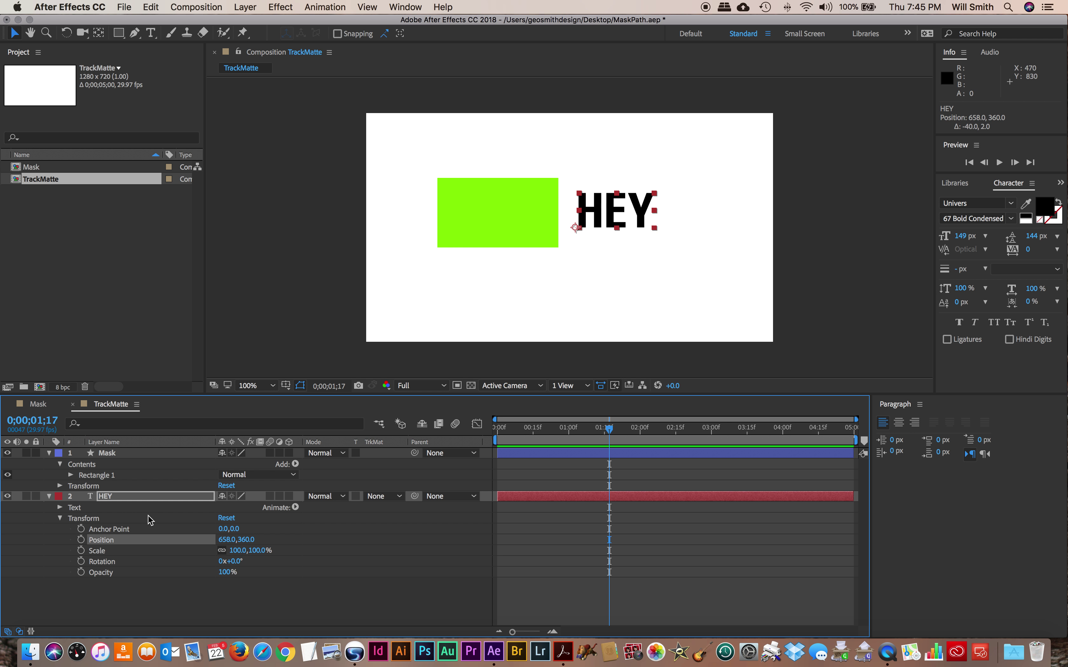
{"action": "left_click", "coordinate": [82, 540]}
{"action": "left_click_drag", "start_coordinate": [535, 437], "coordinate": [512, 437]}
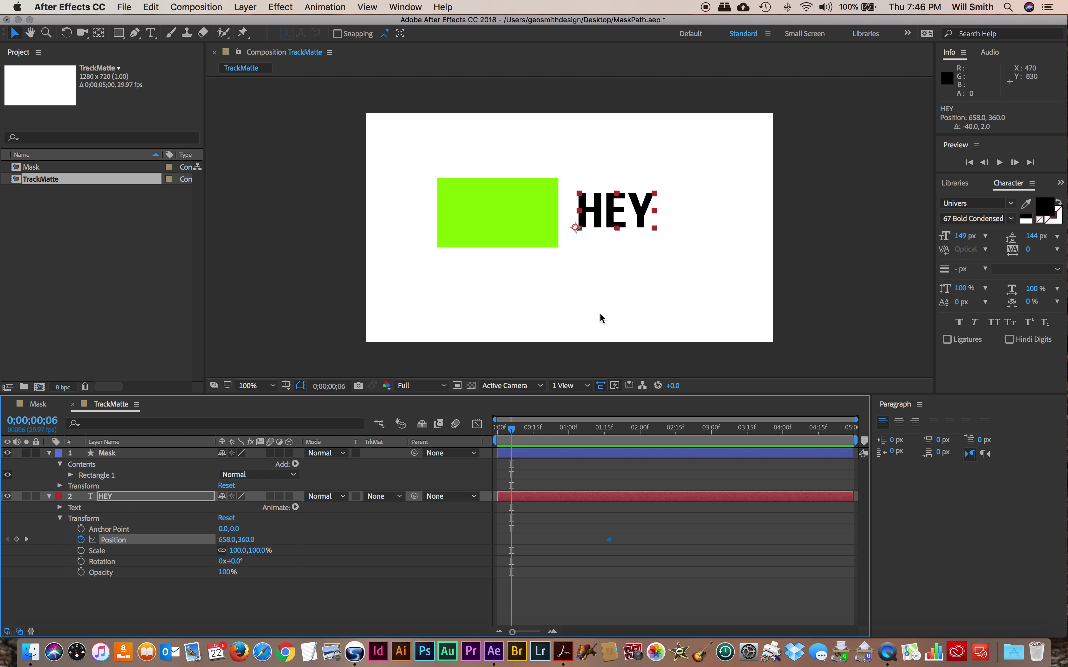
{"action": "left_click_drag", "start_coordinate": [619, 224], "coordinate": [503, 223]}
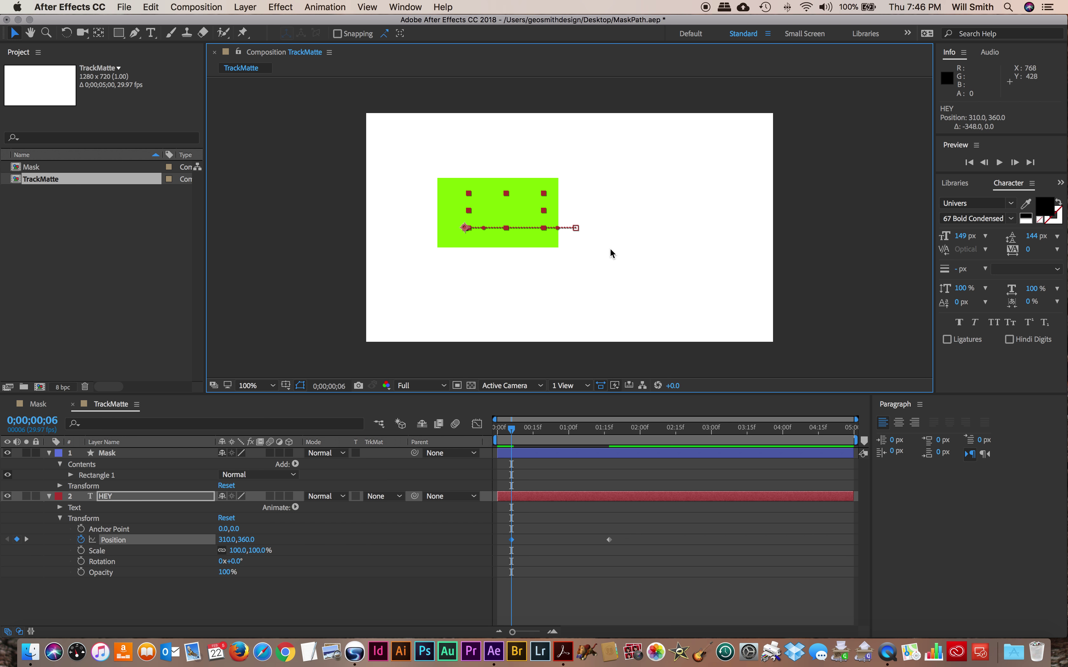
Move to 0;00;00;28 and toggle the timeline's layer mode and track matte columns off and back on
{"action": "left_click_drag", "start_coordinate": [514, 432], "coordinate": [566, 432]}
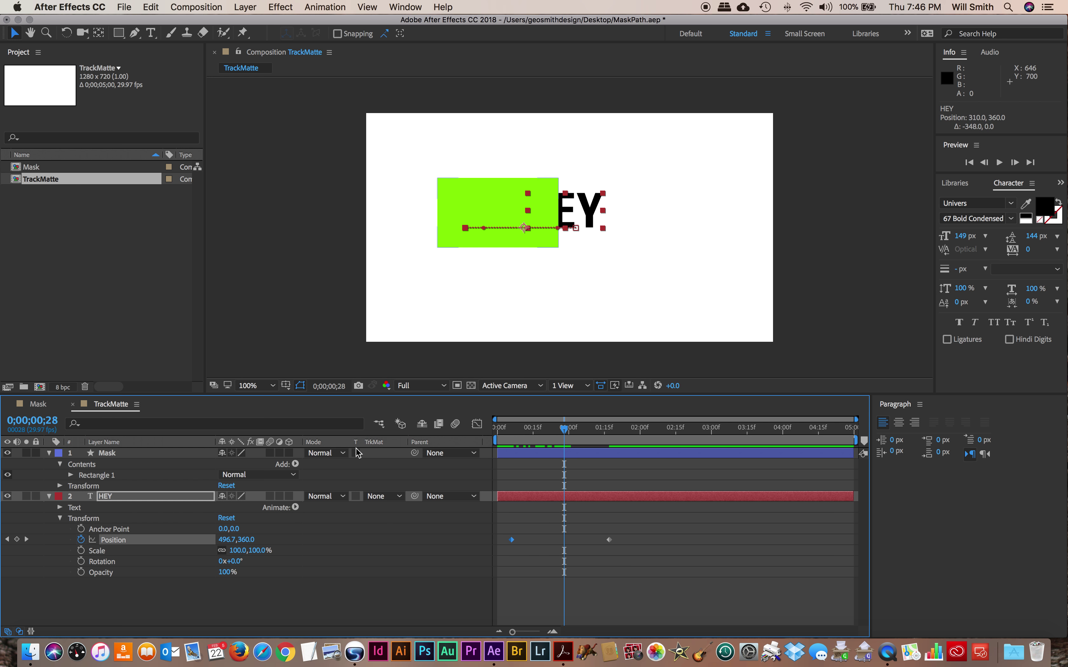
{"action": "left_click", "coordinate": [20, 633]}
{"action": "left_click", "coordinate": [19, 633]}
{"action": "left_click", "coordinate": [20, 632]}
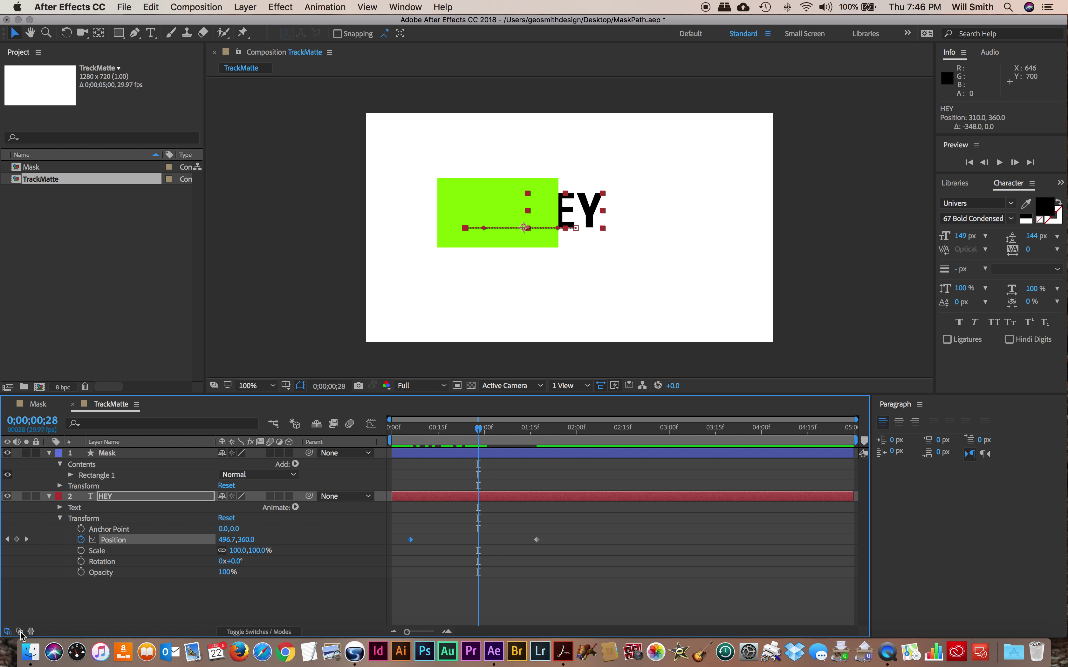
{"action": "left_click", "coordinate": [20, 632]}
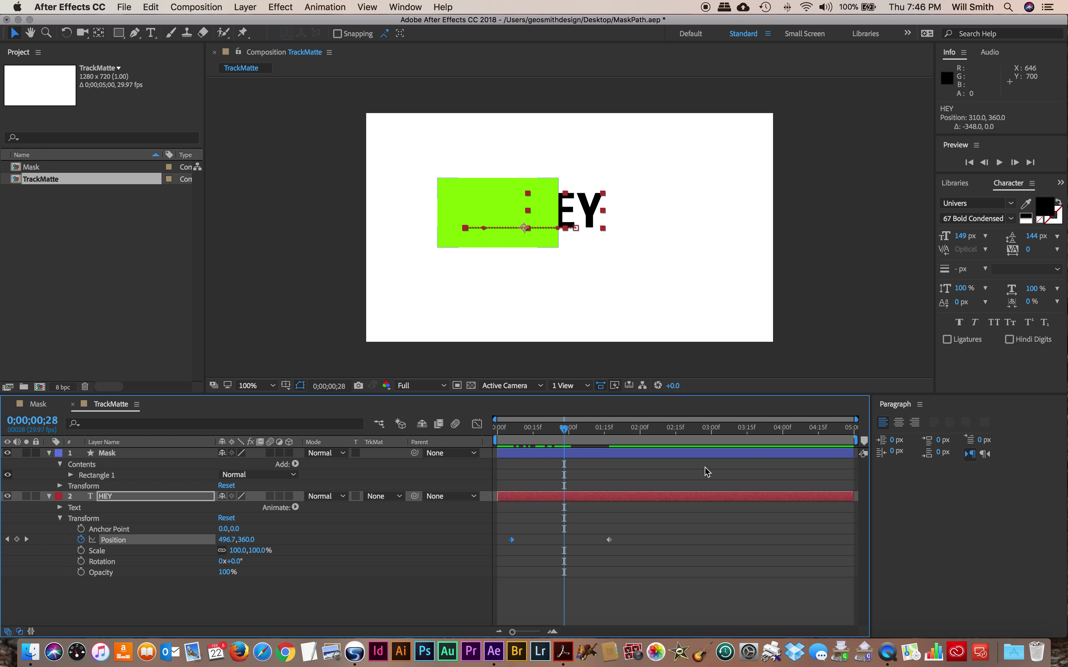
Turn on Preserve Underlying Transparency for the Mask layer and scrub to check it over the HEY text
{"action": "left_click", "coordinate": [697, 454]}
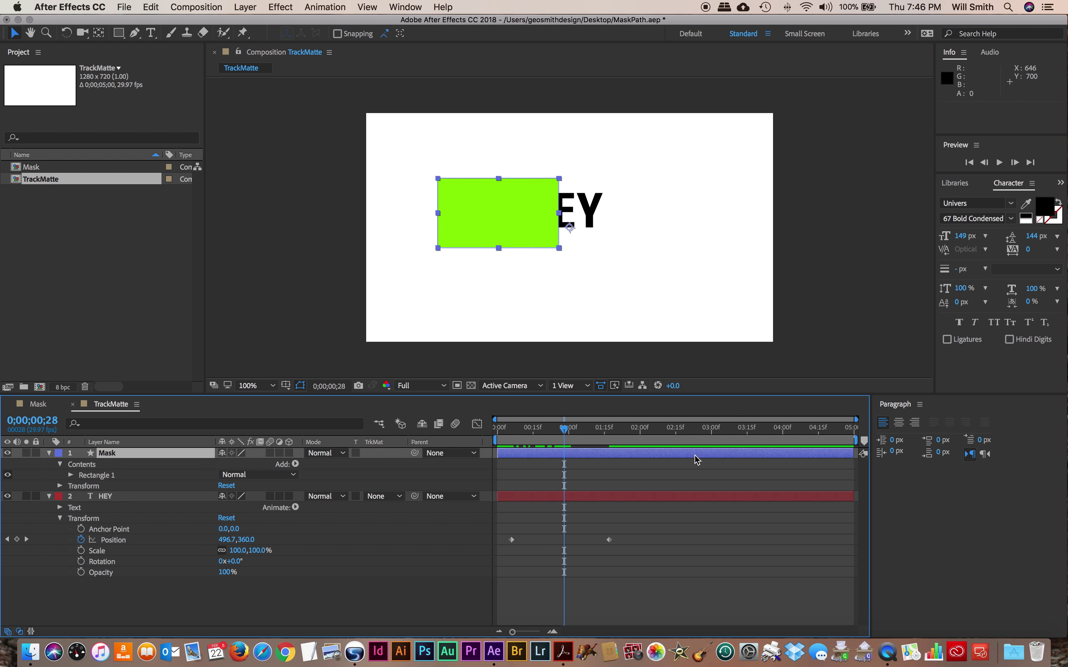
{"action": "left_click", "coordinate": [356, 454]}
{"action": "mouse_move", "coordinate": [565, 433]}
{"action": "left_mouse_down"}
{"action": "mouse_move", "coordinate": [552, 432]}
{"action": "mouse_move", "coordinate": [595, 434]}
{"action": "mouse_move", "coordinate": [501, 441]}
{"action": "mouse_move", "coordinate": [584, 441]}
{"action": "mouse_move", "coordinate": [561, 443]}
{"action": "left_mouse_up"}
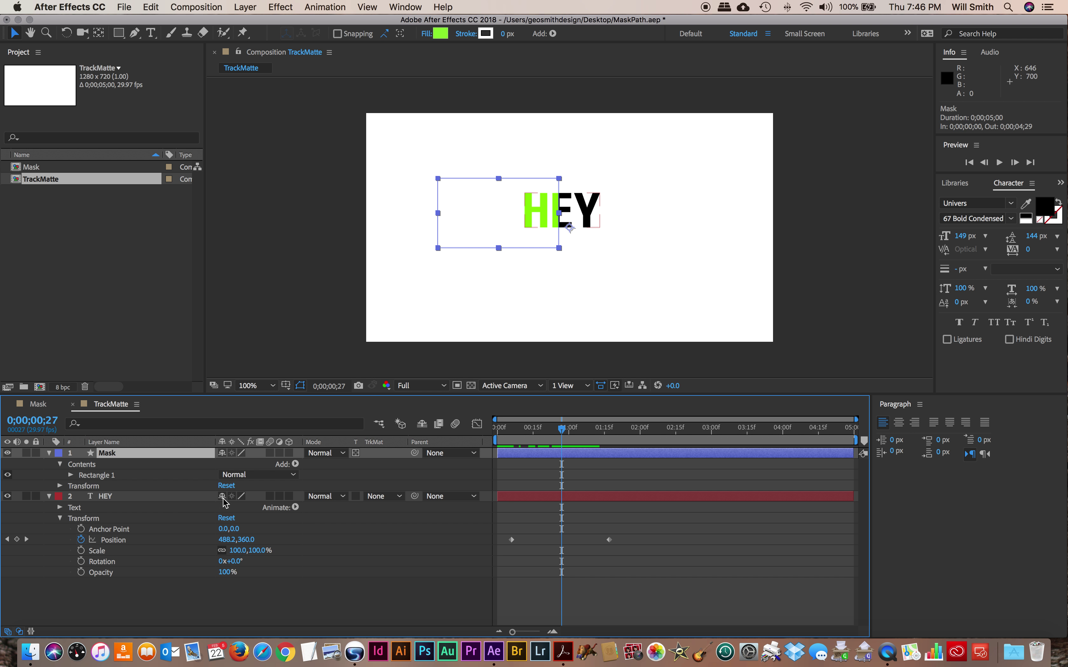
Set the HEY layer's track matte to Alpha Matte "Mask" and scrub the timeline to check it
{"action": "left_click", "coordinate": [162, 499]}
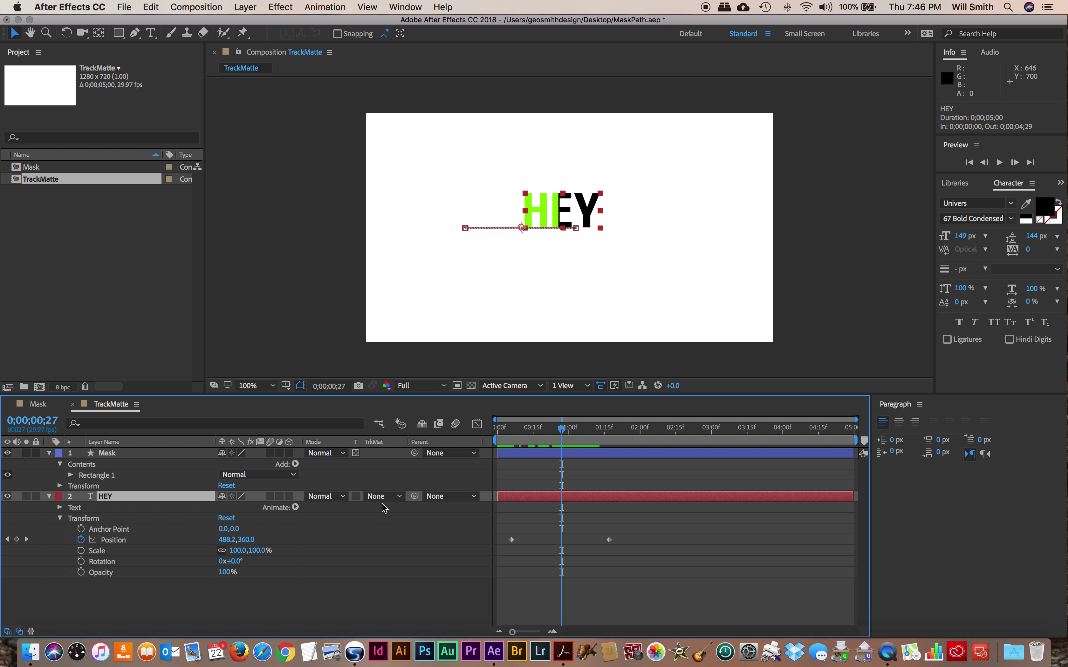
{"action": "left_click", "coordinate": [399, 500]}
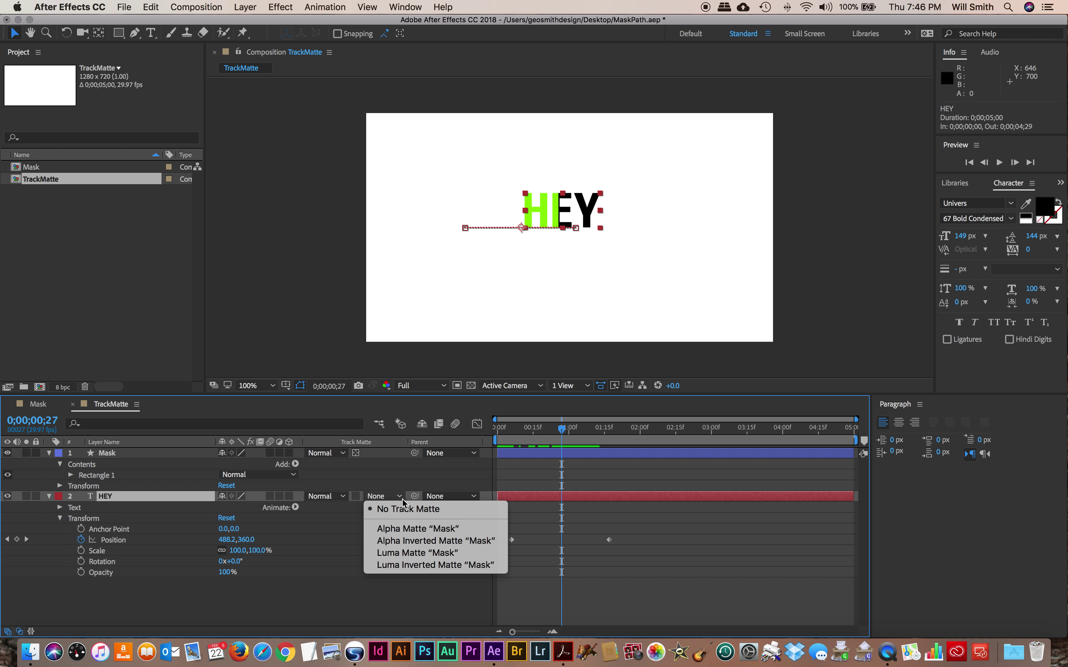
{"action": "left_click", "coordinate": [431, 530]}
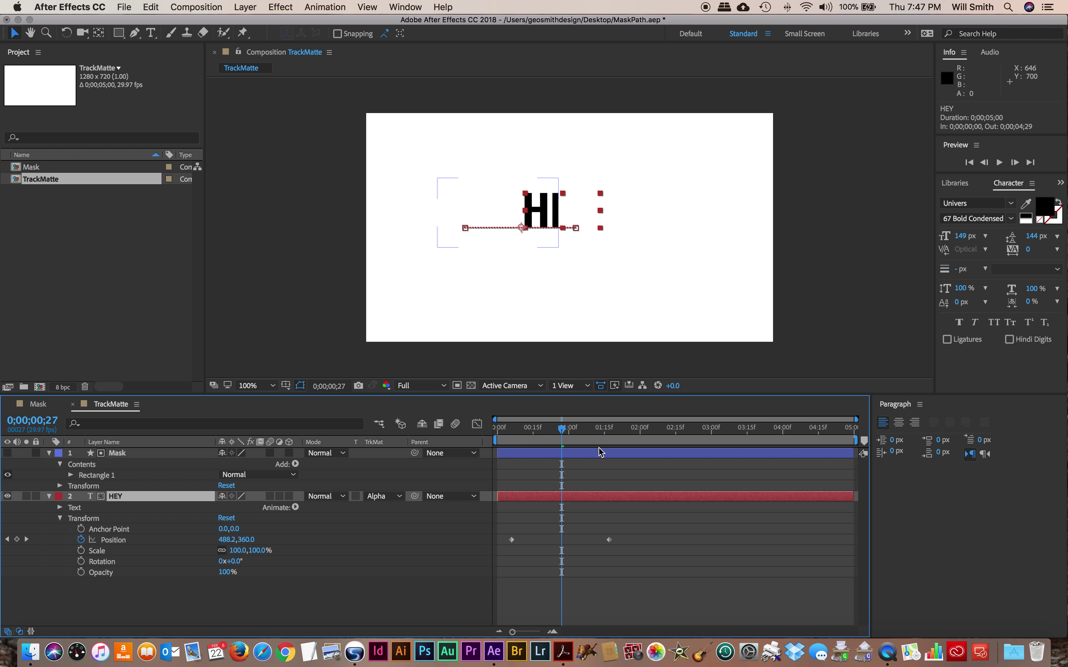
{"action": "mouse_move", "coordinate": [563, 431]}
{"action": "left_mouse_down"}
{"action": "mouse_move", "coordinate": [506, 437]}
{"action": "mouse_move", "coordinate": [620, 438]}
{"action": "mouse_move", "coordinate": [518, 442]}
{"action": "mouse_move", "coordinate": [600, 443]}
{"action": "mouse_move", "coordinate": [560, 446]}
{"action": "left_mouse_up"}
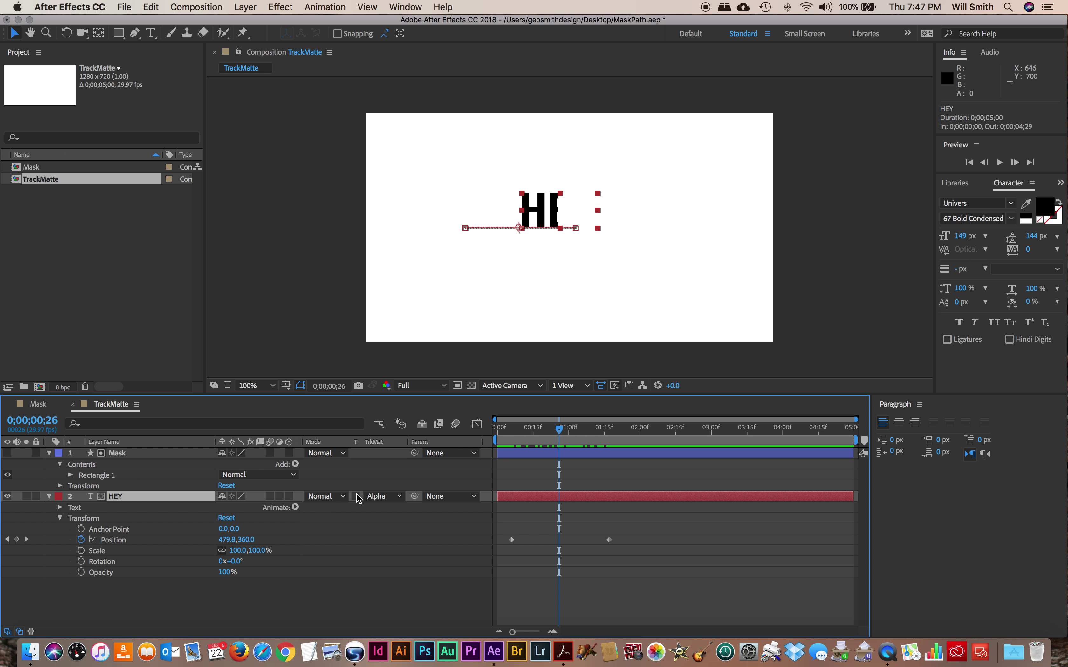
Set the HEY layer's track matte to Alpha Inverted Matte "Mask" and scrub through to 0;00;01;22
{"action": "left_click", "coordinate": [397, 499]}
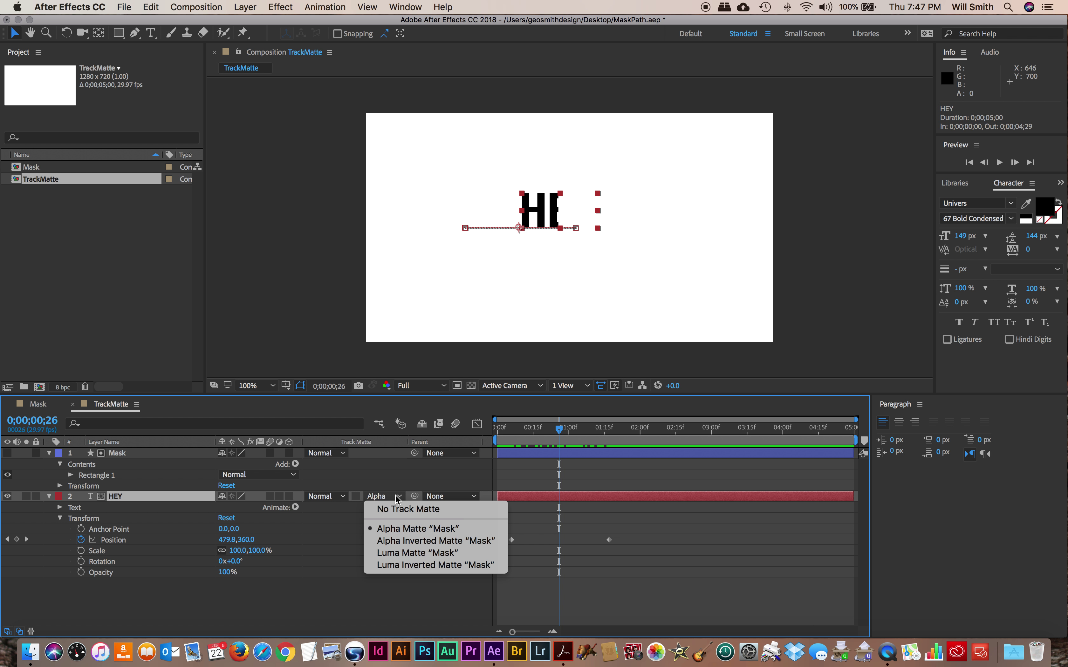
{"action": "left_click", "coordinate": [405, 542]}
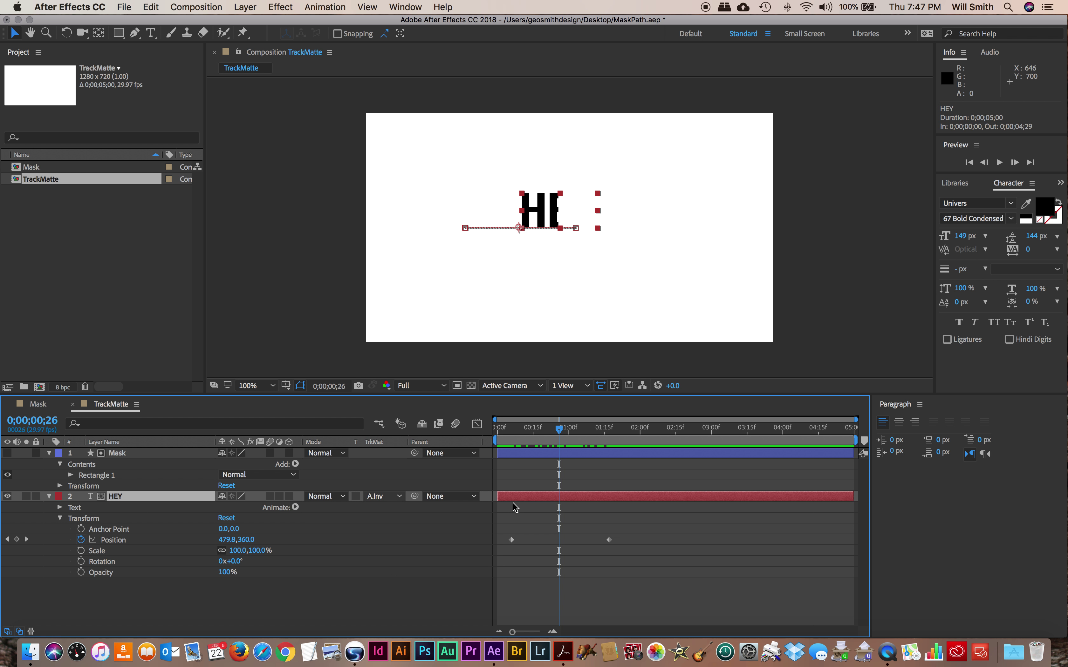
{"action": "left_click_drag", "start_coordinate": [545, 435], "coordinate": [569, 436]}
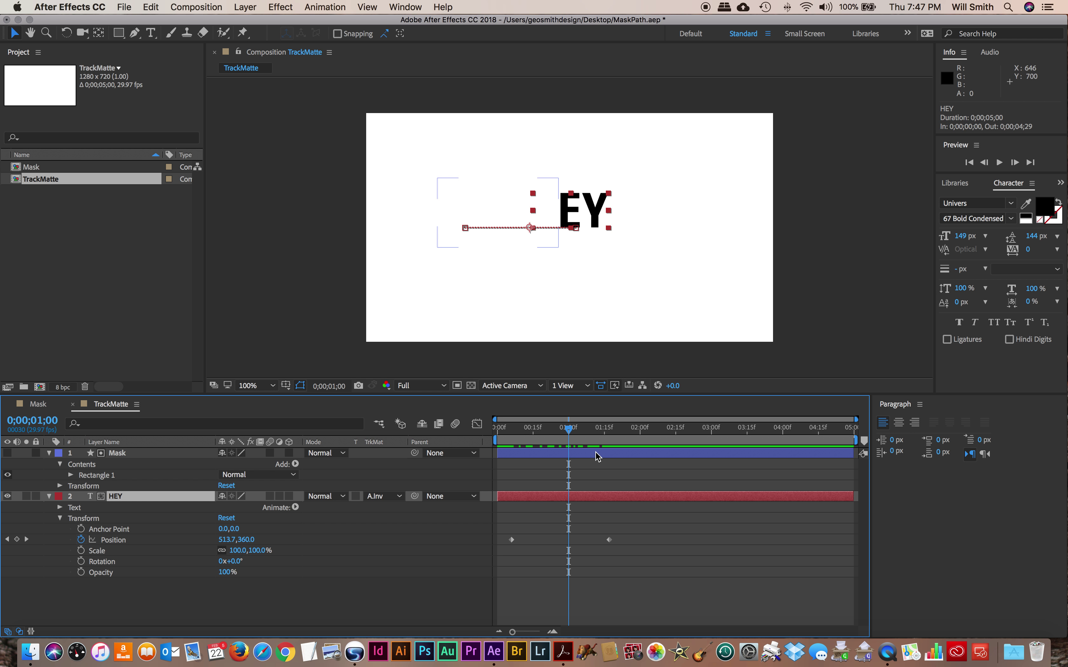
{"action": "left_click_drag", "start_coordinate": [570, 435], "coordinate": [623, 435]}
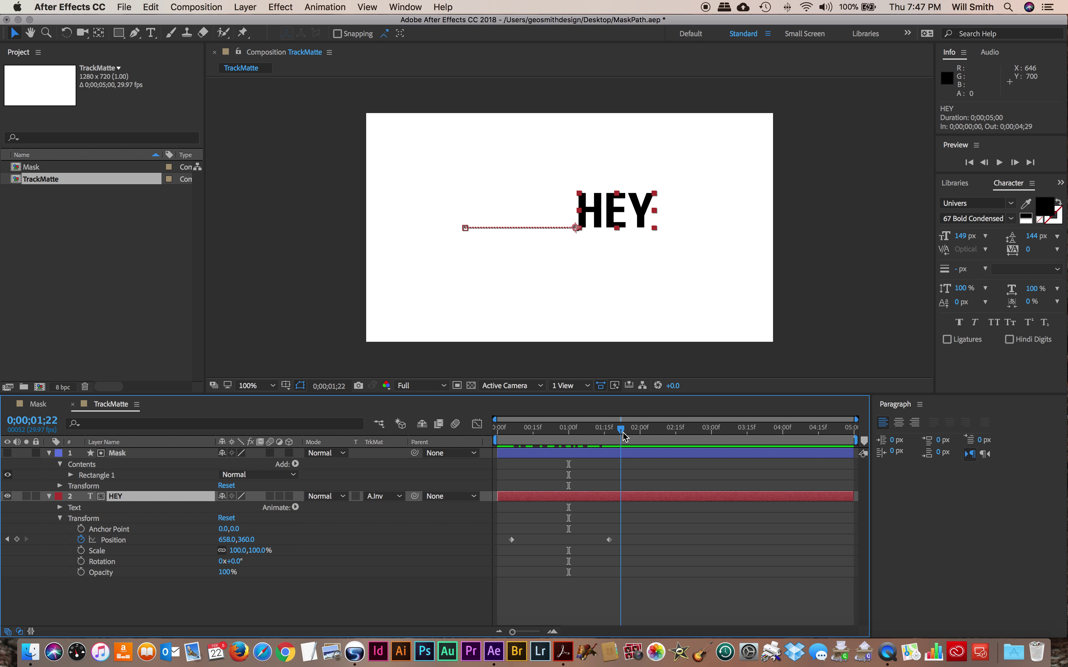
Keyframe the Mask layer's Position at 640, 360 at 0;00;01;22 and at 976, 360 over the word at 0;00;02;20
{"action": "left_click", "coordinate": [653, 454]}
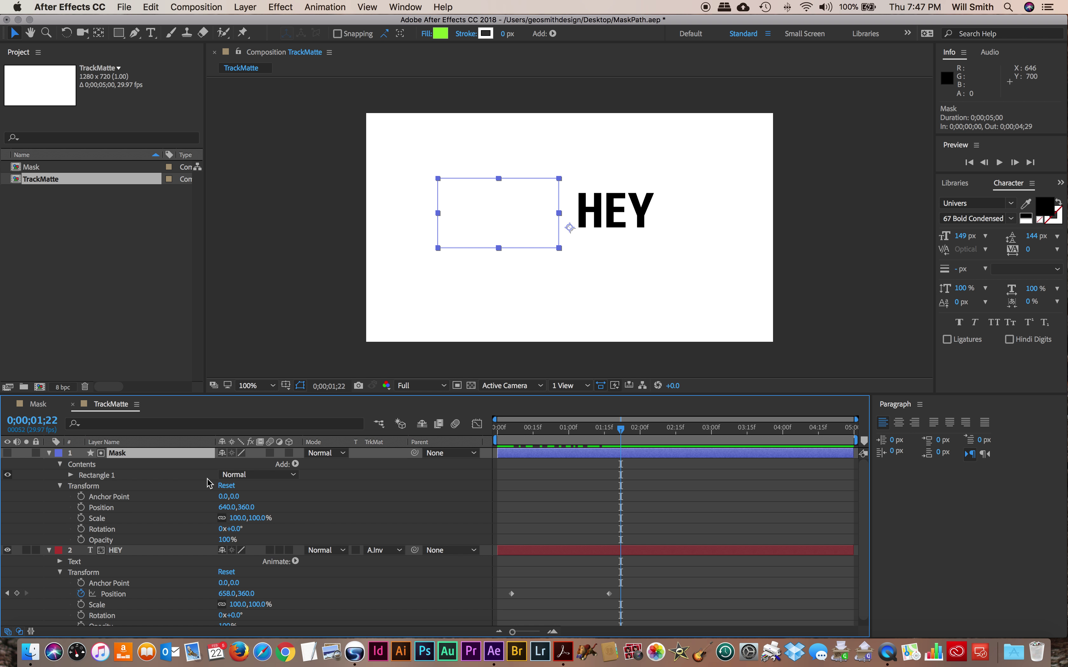
{"action": "left_click", "coordinate": [82, 508]}
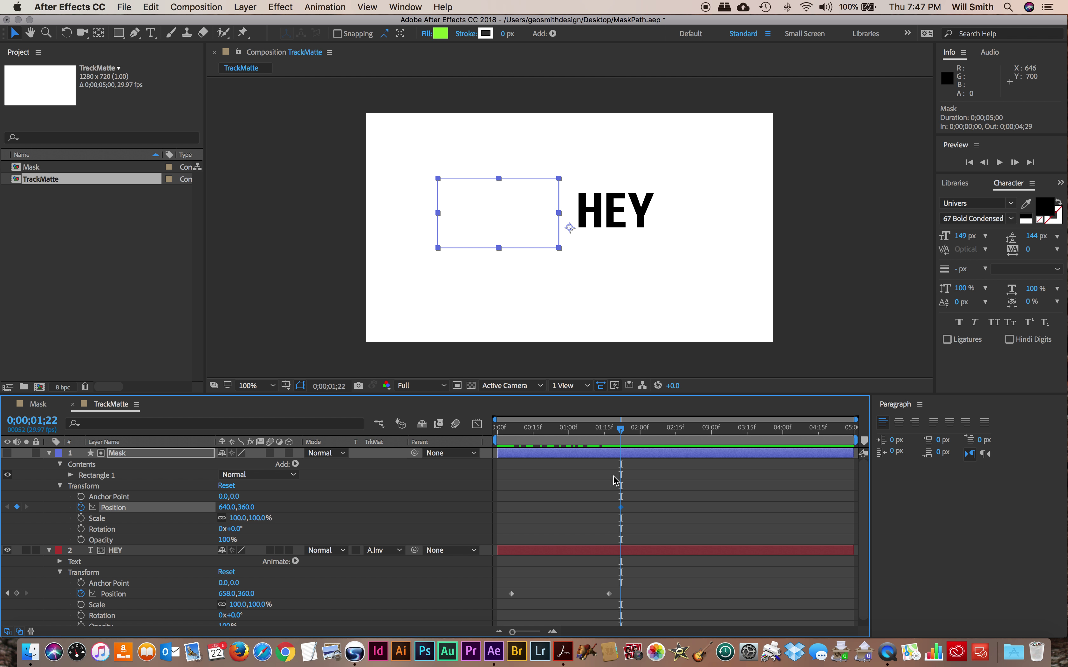
{"action": "left_click_drag", "start_coordinate": [629, 435], "coordinate": [689, 435]}
{"action": "left_click_drag", "start_coordinate": [492, 238], "coordinate": [604, 239]}
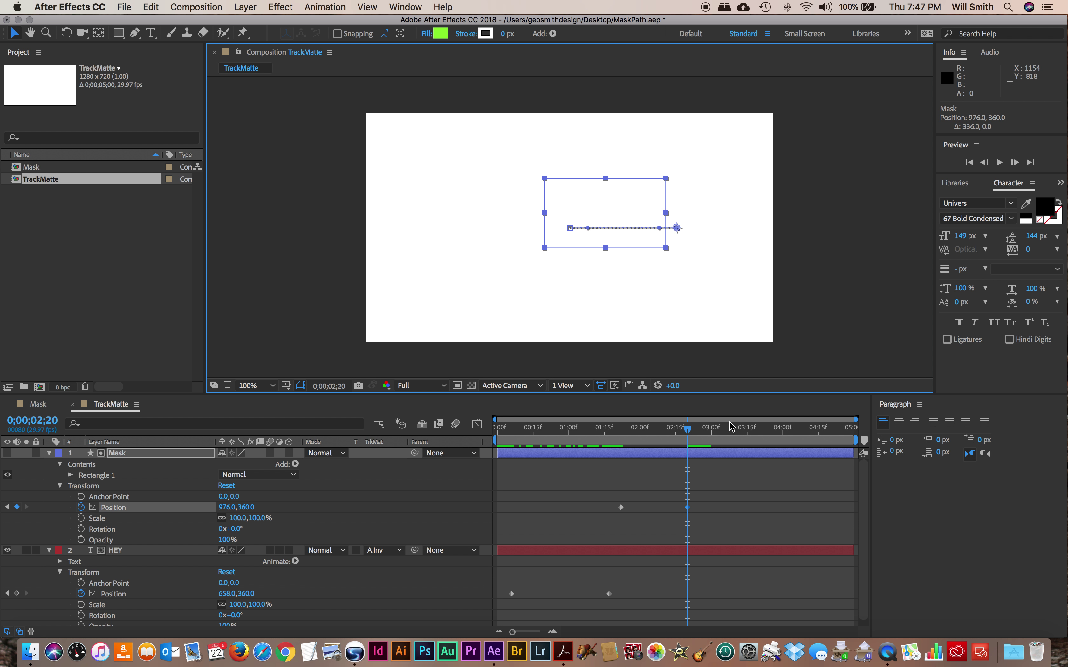
Play the TrackMatte animation from its start and scrub back through the moving matte's wipe over HEY
{"action": "left_click_drag", "start_coordinate": [687, 435], "coordinate": [499, 437]}
{"action": "key", "text": "space"}
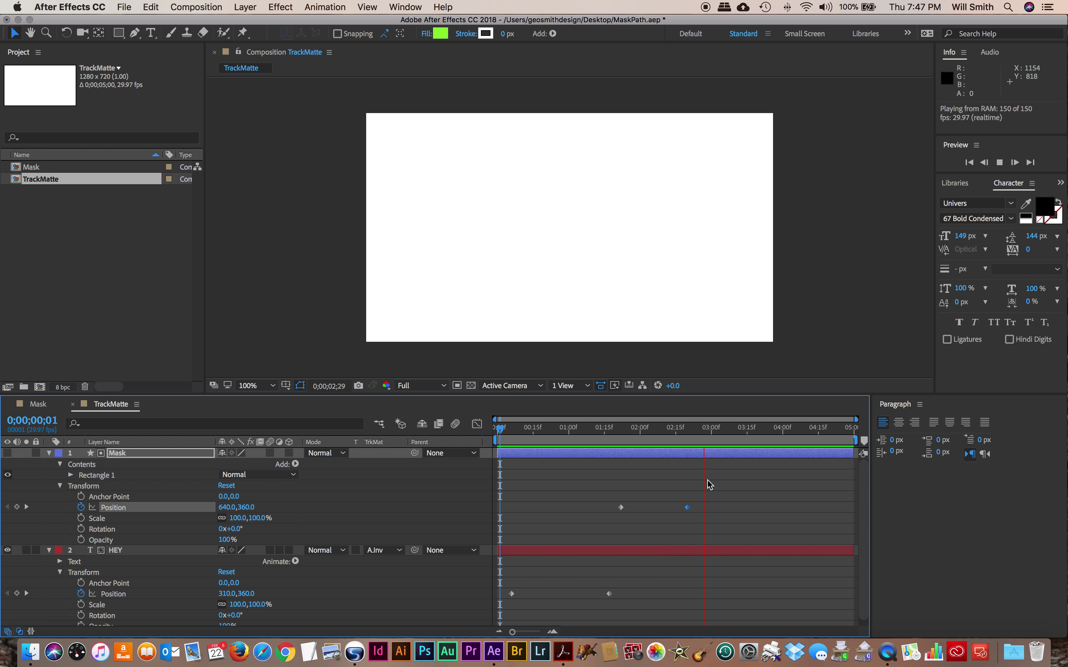
{"action": "key", "text": "space"}
{"action": "left_click_drag", "start_coordinate": [731, 433], "coordinate": [662, 437]}
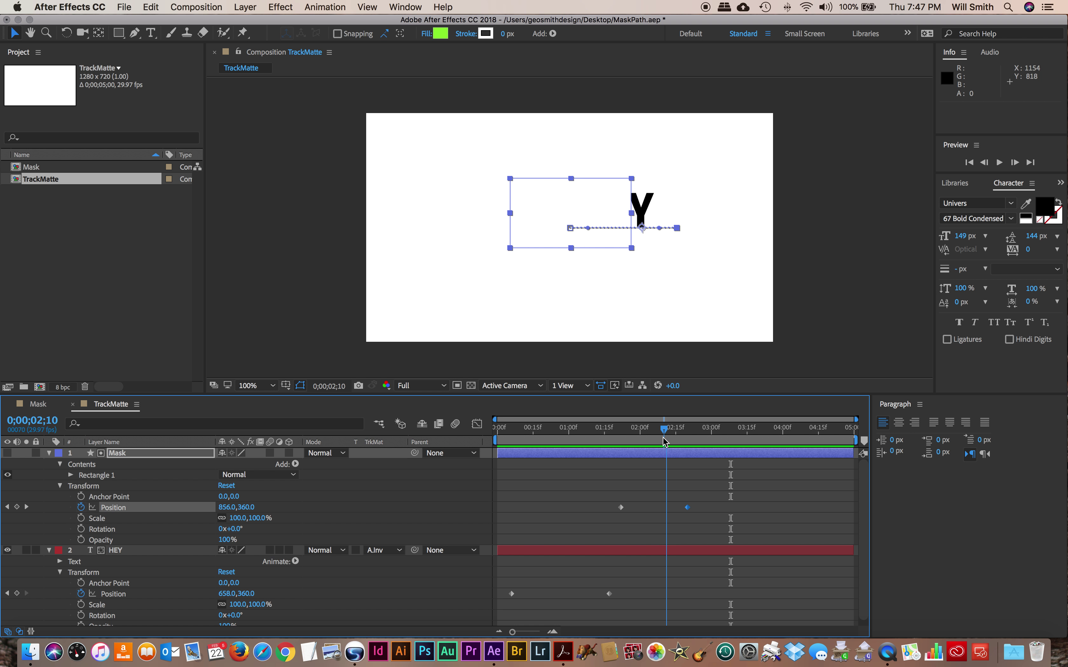
Create a new composition named Path with the HDV/HDTV 720 29.97 preset, 5 seconds long, with a white background
{"action": "left_click", "coordinate": [77, 260]}
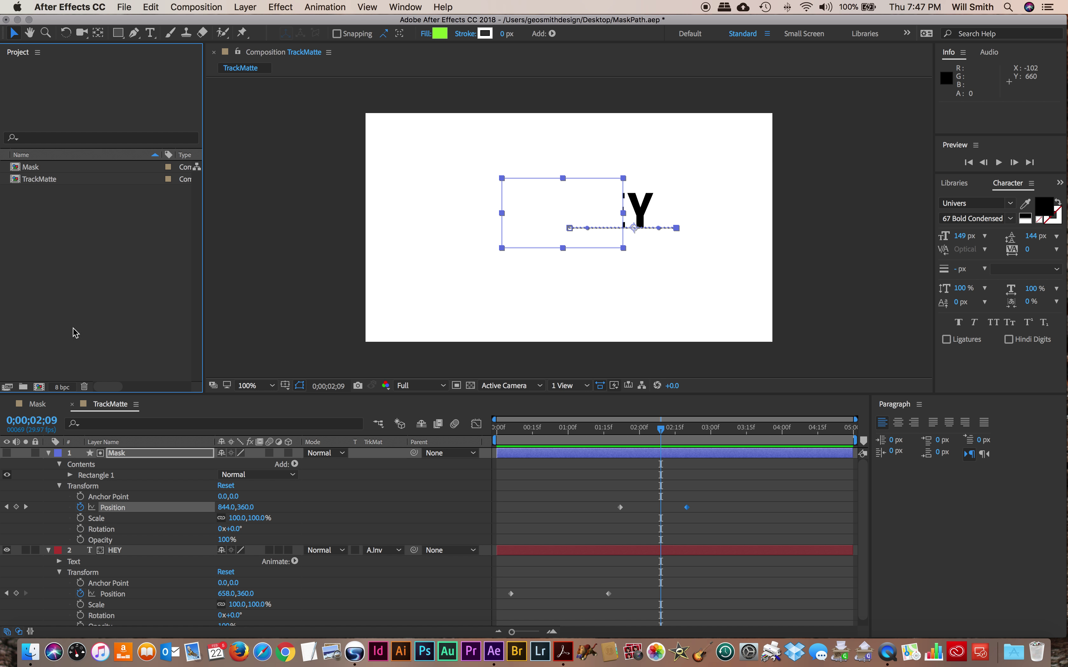
{"action": "left_click_drag", "start_coordinate": [87, 18], "coordinate": [89, 18]}
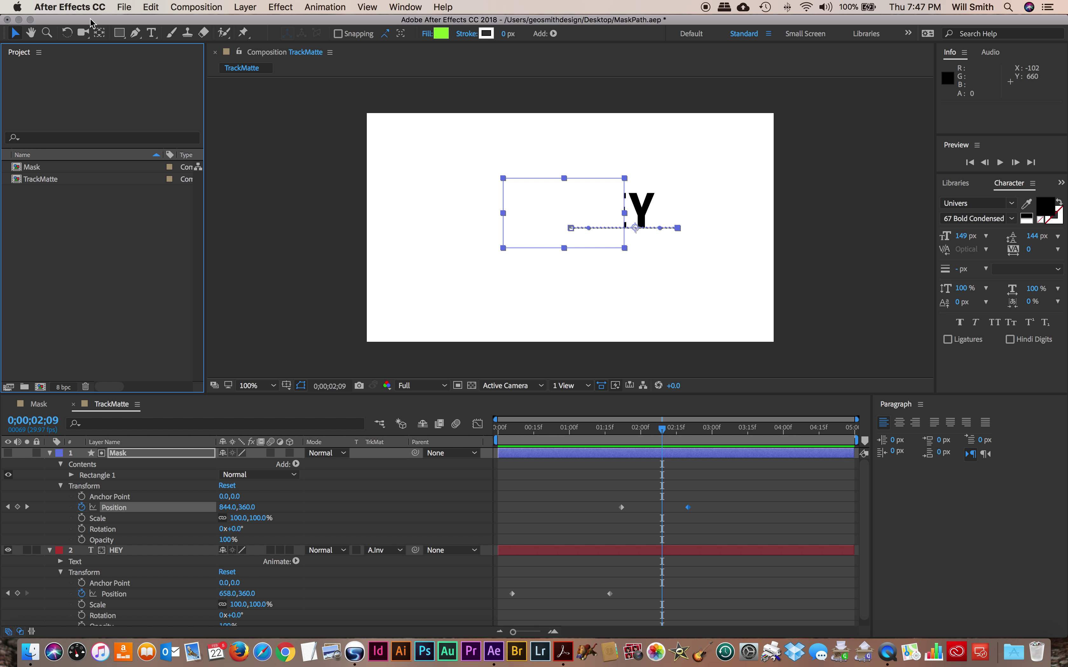
{"action": "left_click", "coordinate": [41, 385]}
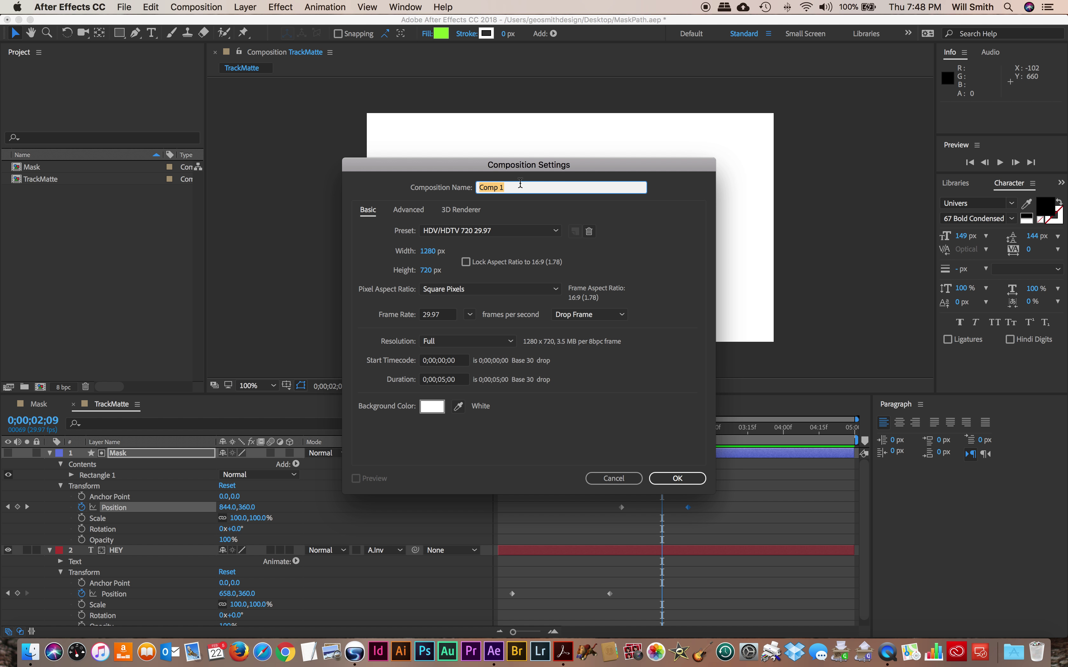
{"action": "type", "text": "Path"}
{"action": "left_click", "coordinate": [661, 482]}
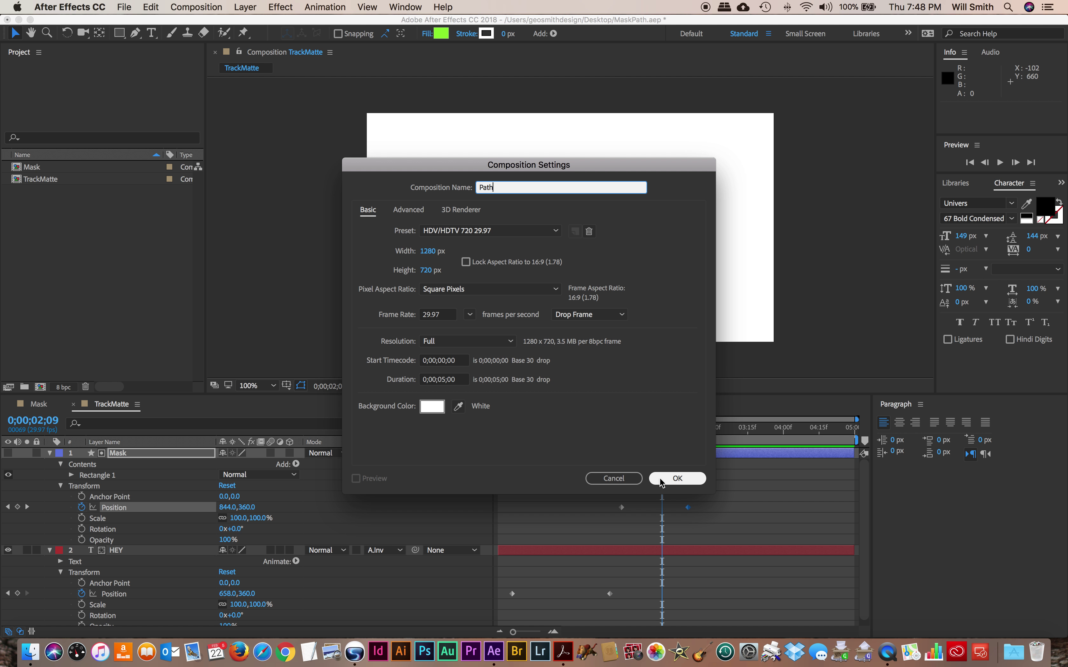
{"action": "left_click", "coordinate": [676, 480]}
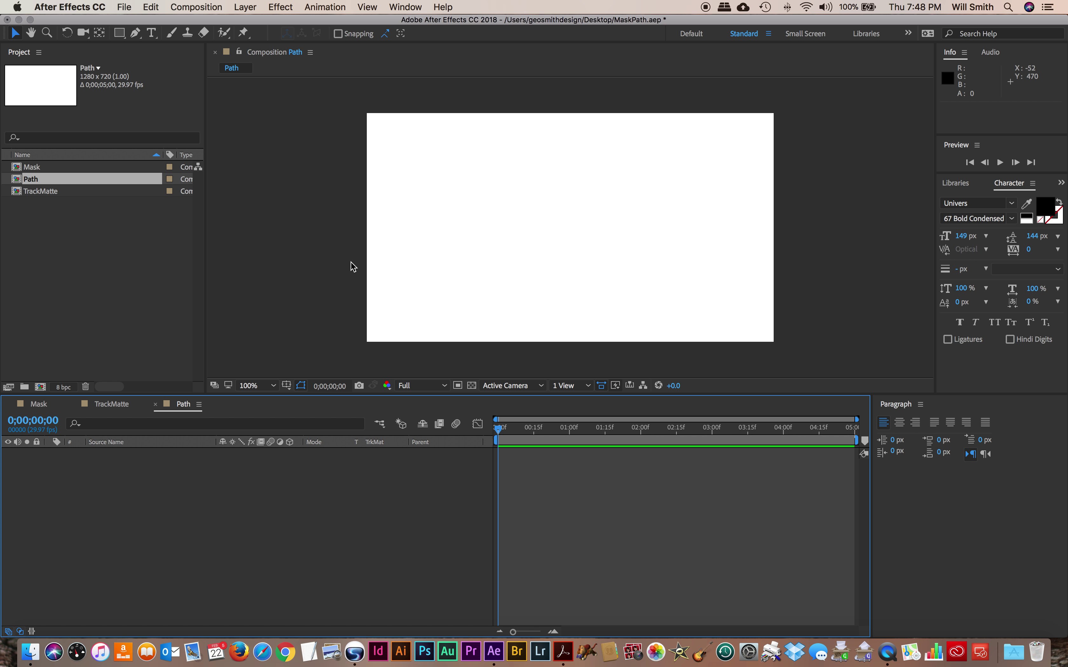
Add the text HEY YOU to the Path composition and move it near the centre, to position 394, 384
{"action": "left_click", "coordinate": [152, 34]}
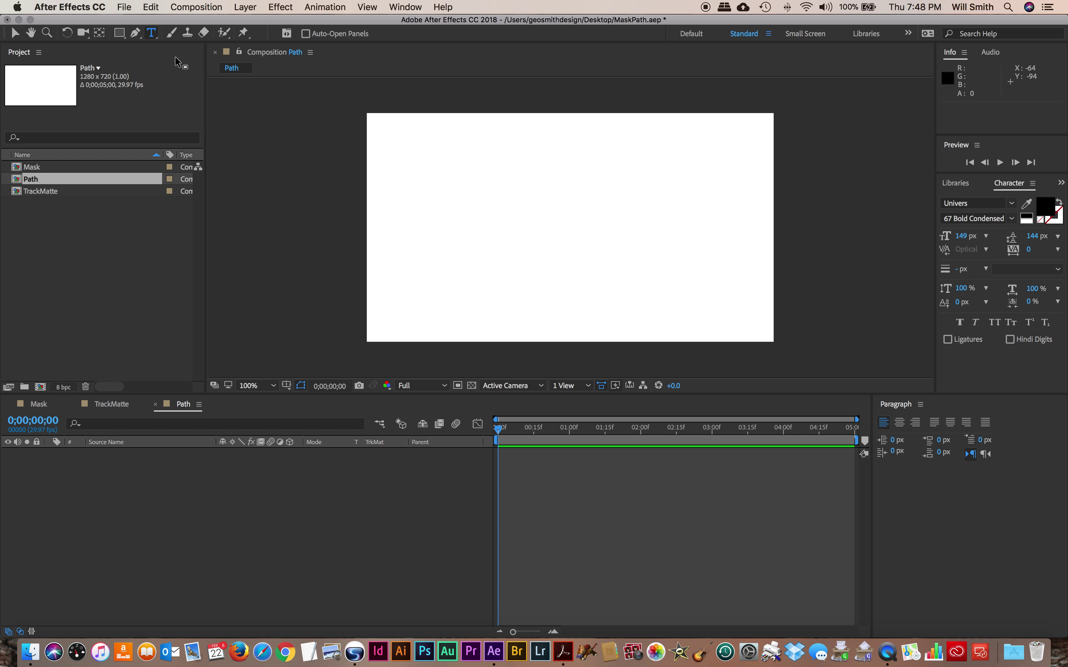
{"action": "left_click", "coordinate": [573, 217]}
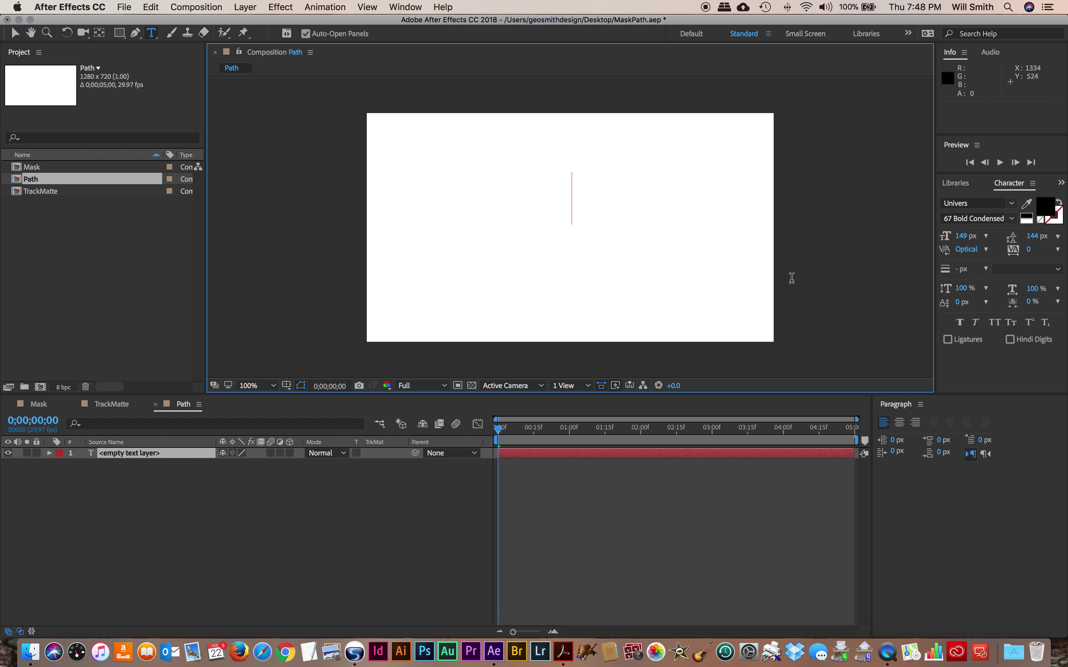
{"action": "type", "text": "HEY"}
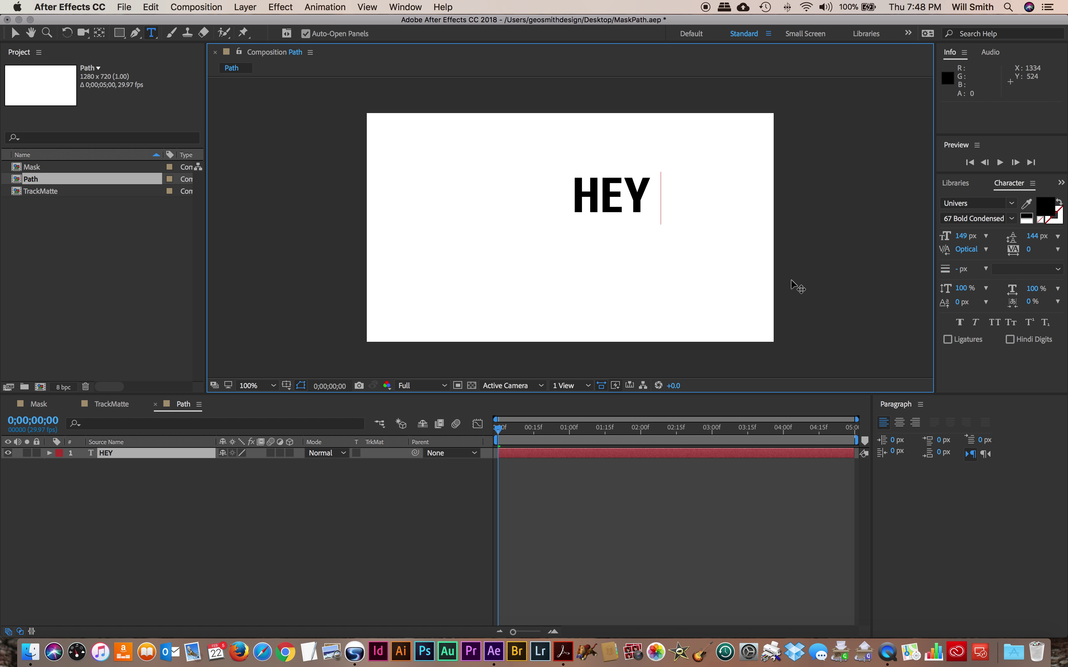
{"action": "type", "text": " YOU"}
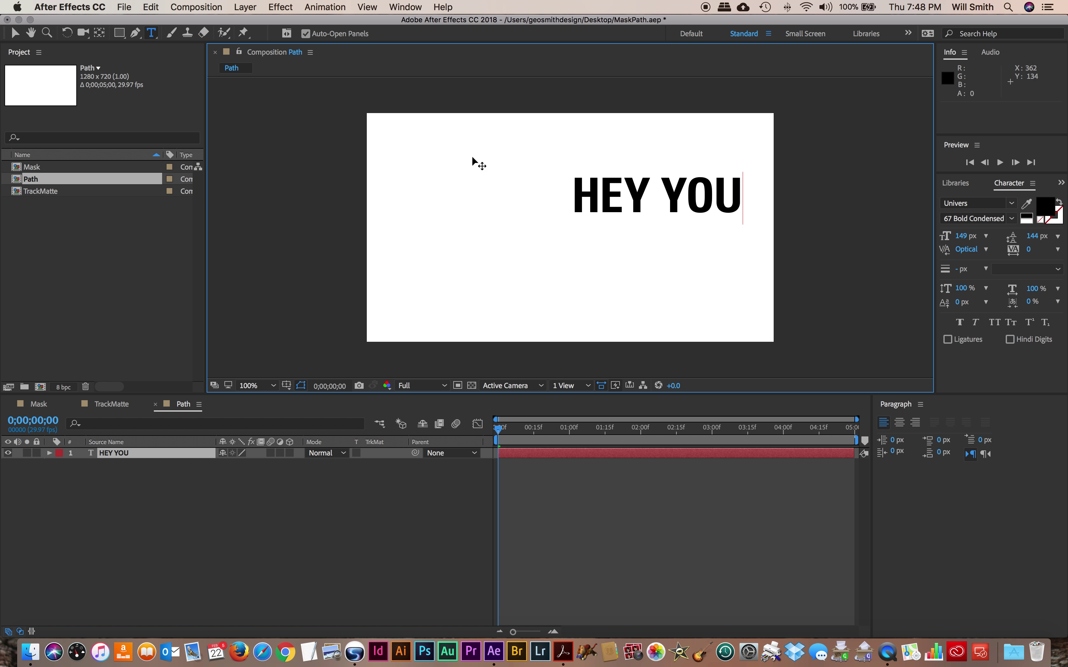
{"action": "left_click", "coordinate": [14, 33]}
{"action": "left_click_drag", "start_coordinate": [702, 209], "coordinate": [622, 234]}
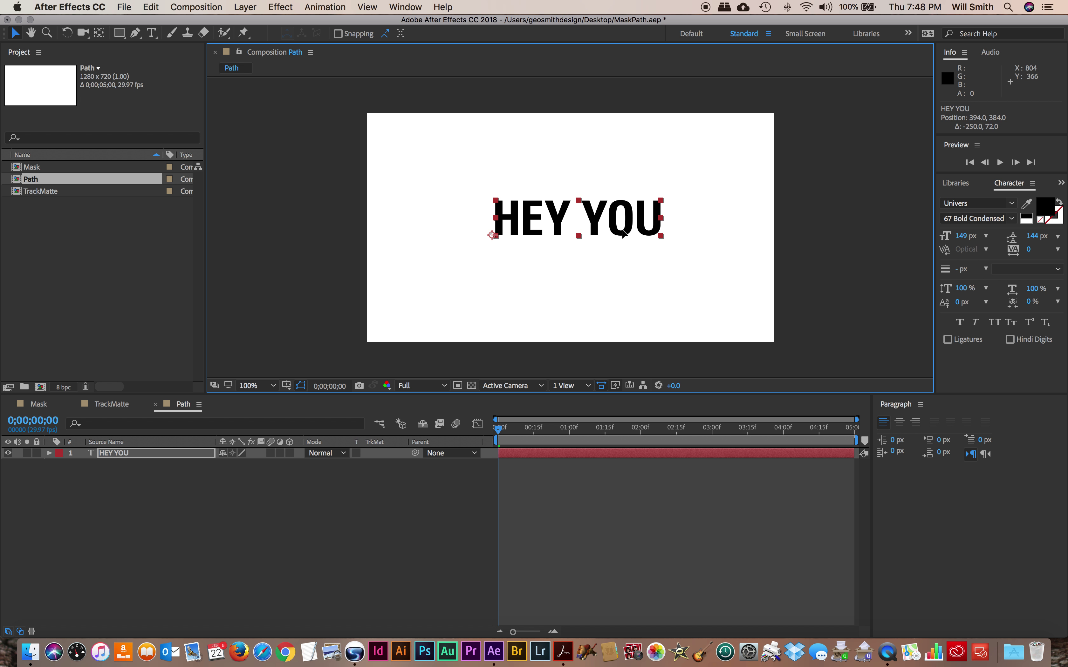
Draw an open five-point mask path on the HEY YOU layer with the Pen tool, starting off-frame, looping once around the text and exiting on the opposite side
{"action": "left_click", "coordinate": [126, 455]}
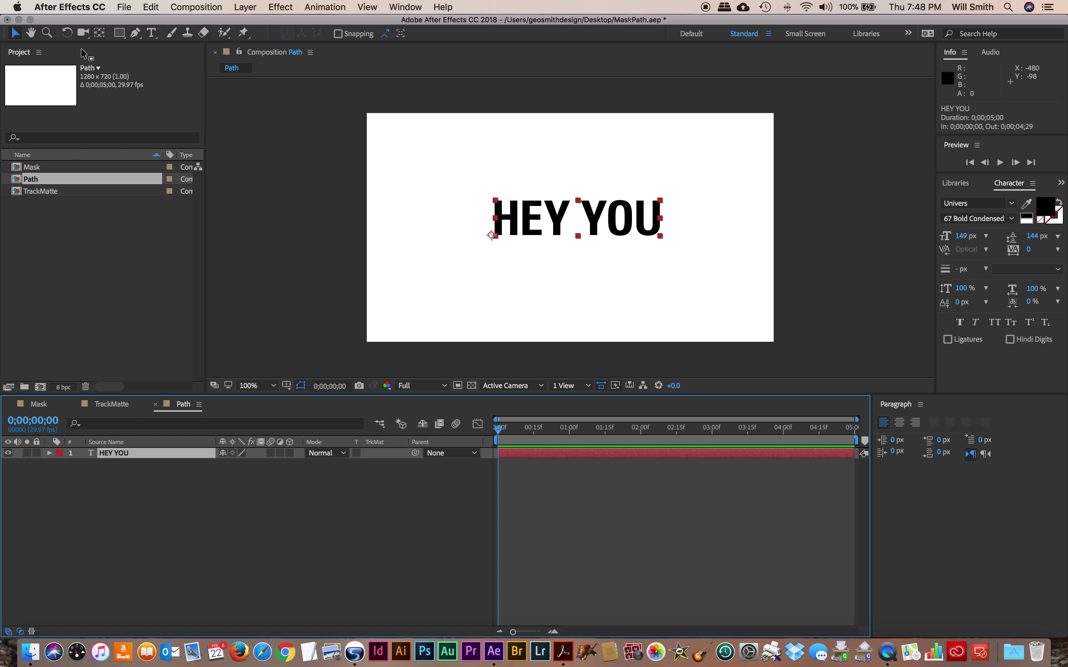
{"action": "left_click", "coordinate": [50, 453]}
{"action": "left_click", "coordinate": [136, 35]}
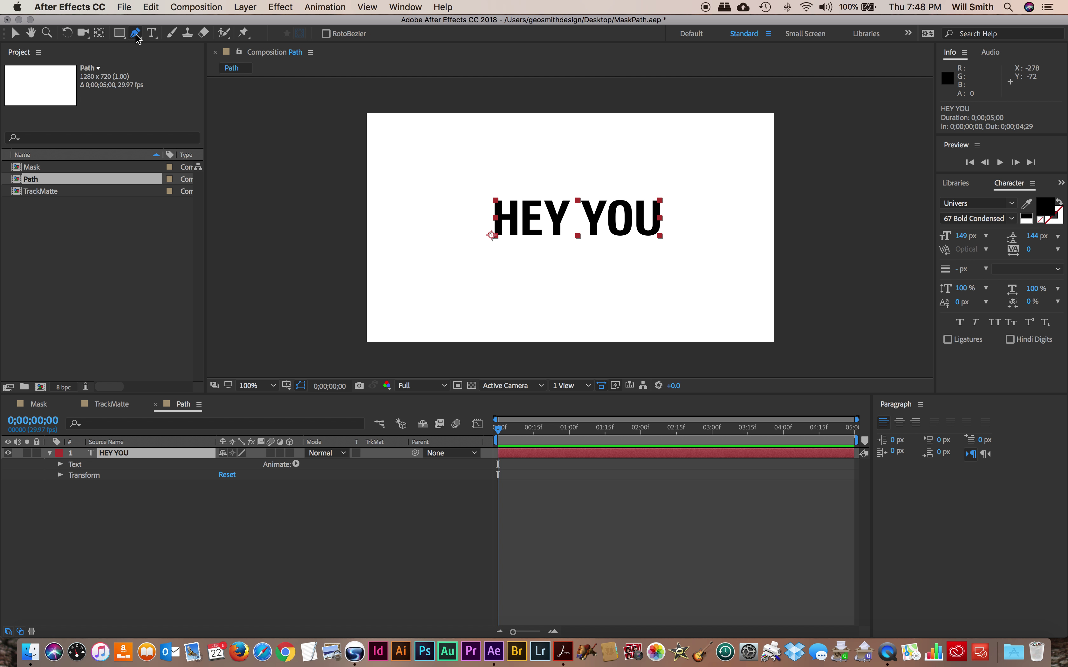
{"action": "left_click", "coordinate": [216, 120]}
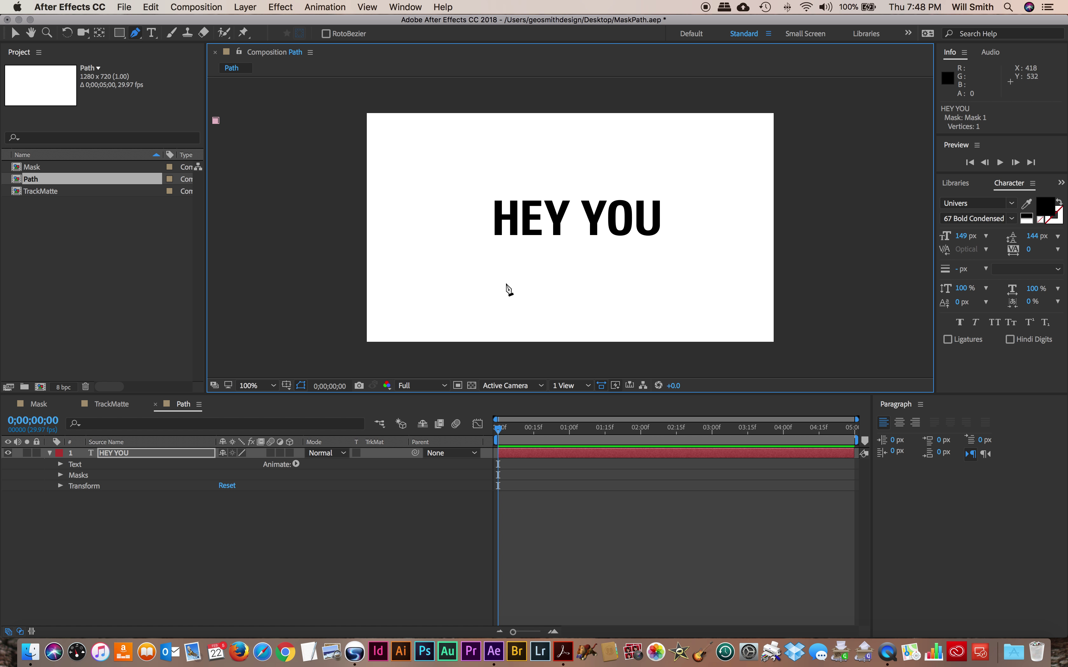
{"action": "left_click_drag", "start_coordinate": [564, 295], "coordinate": [858, 298]}
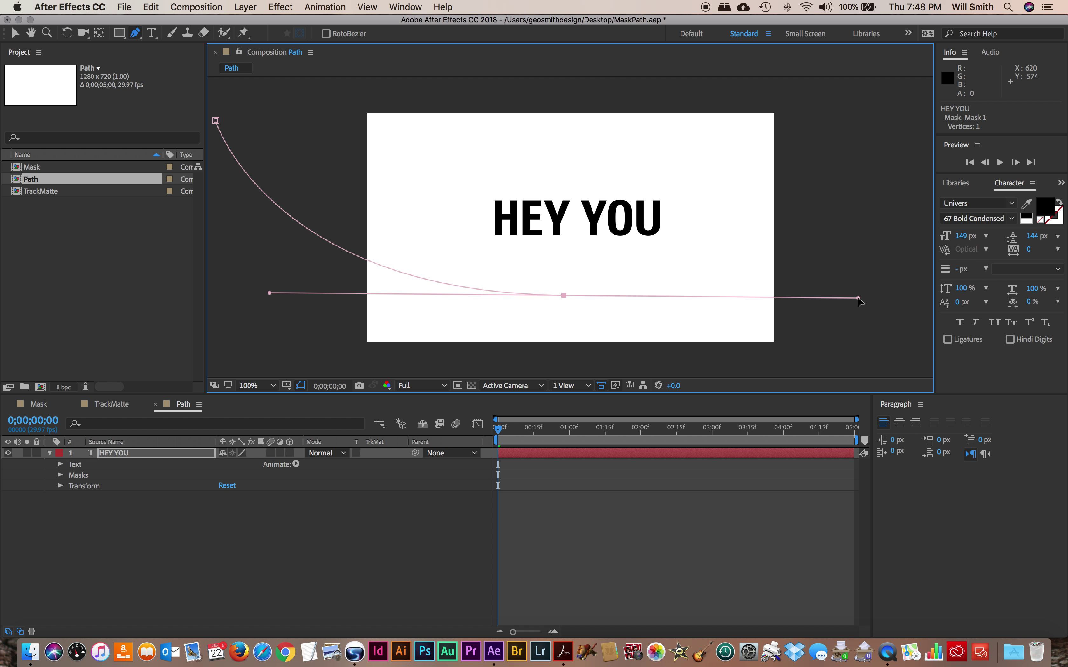
{"action": "left_click_drag", "start_coordinate": [858, 300], "coordinate": [789, 296]}
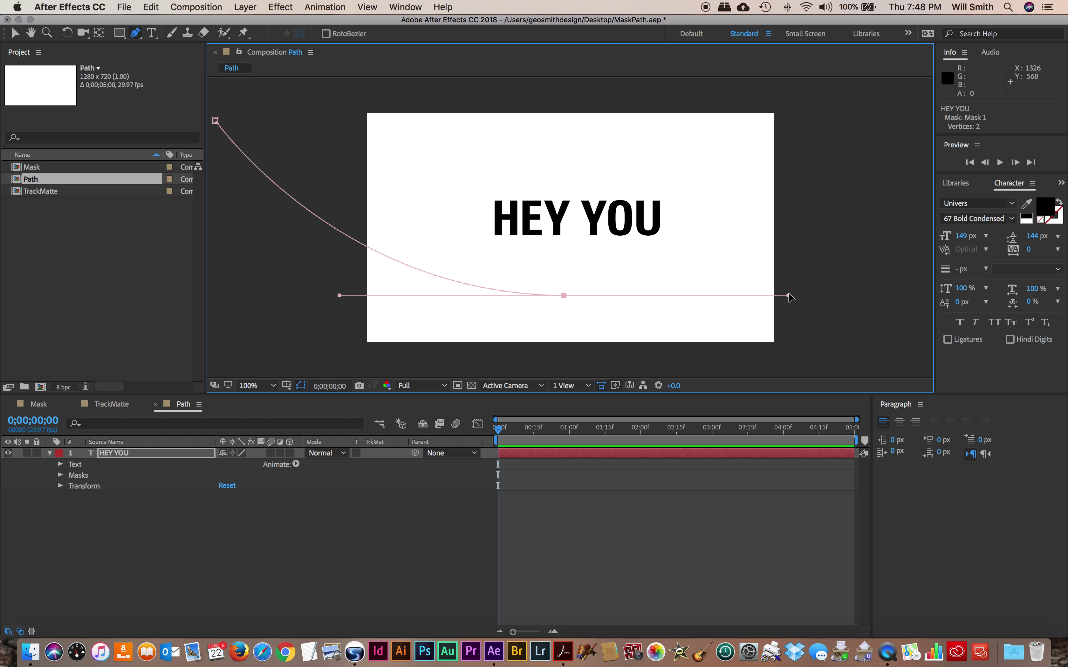
{"action": "left_click", "coordinate": [559, 138]}
{"action": "left_click_drag", "start_coordinate": [560, 140], "coordinate": [424, 139]}
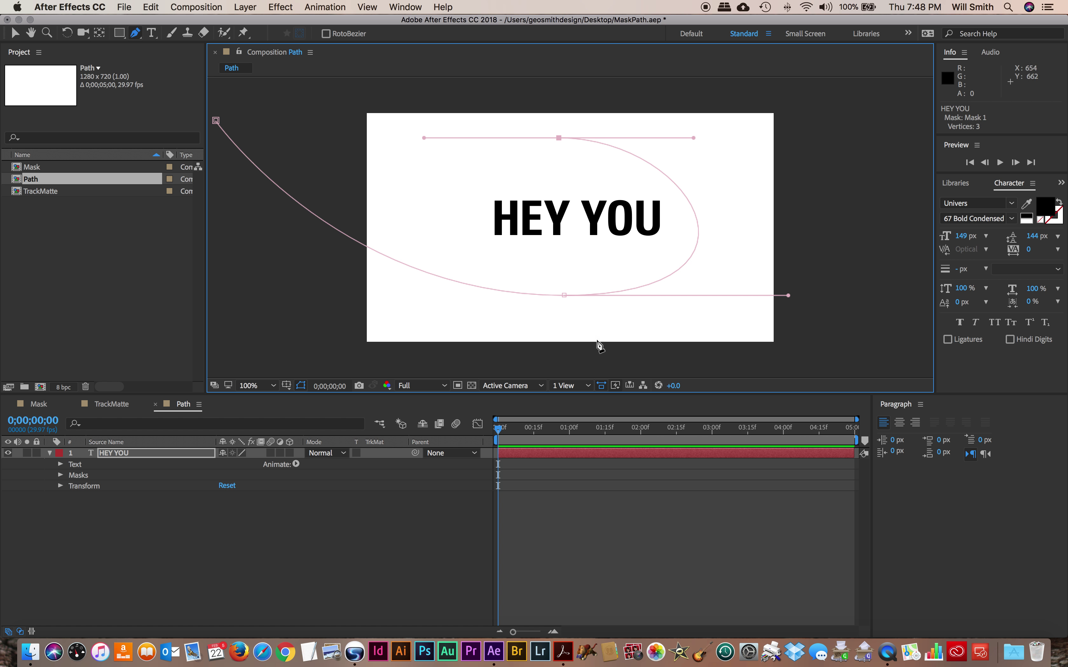
{"action": "left_click_drag", "start_coordinate": [590, 316], "coordinate": [827, 314]}
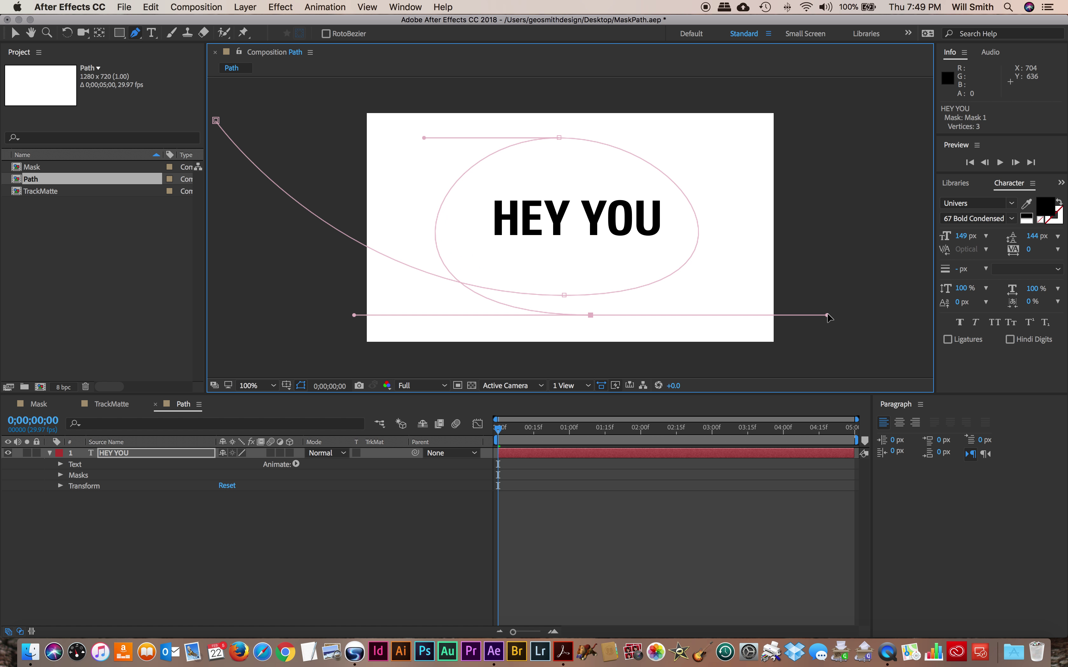
{"action": "left_click", "coordinate": [929, 182]}
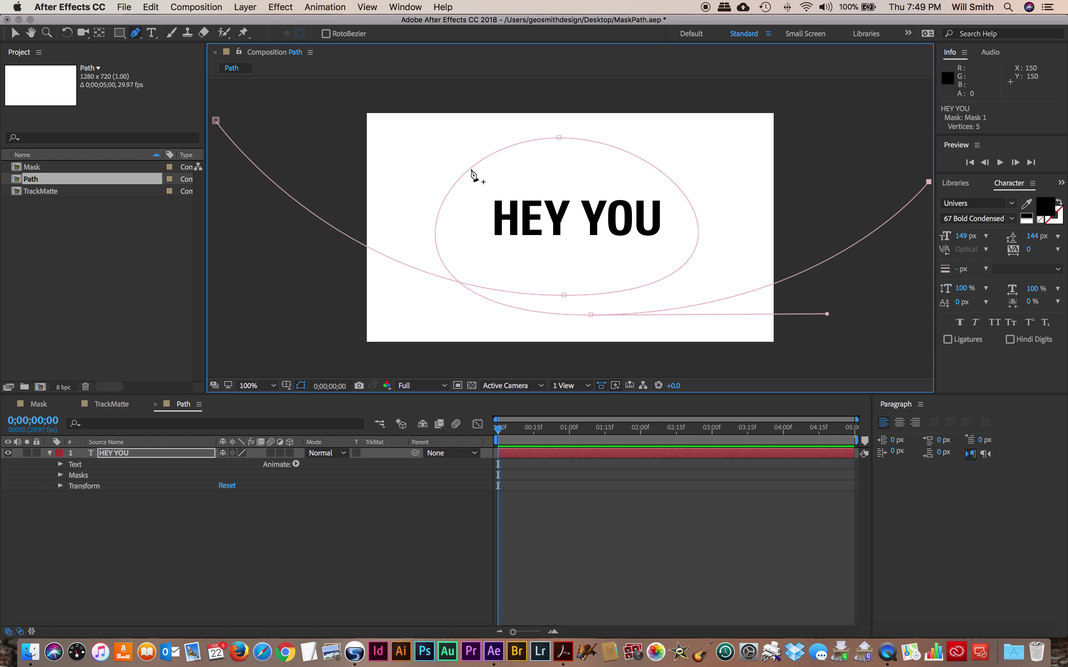
Shorten the direction handles of the mask path's top and bottom points to make the loop narrower and rounder
{"action": "left_click", "coordinate": [14, 33]}
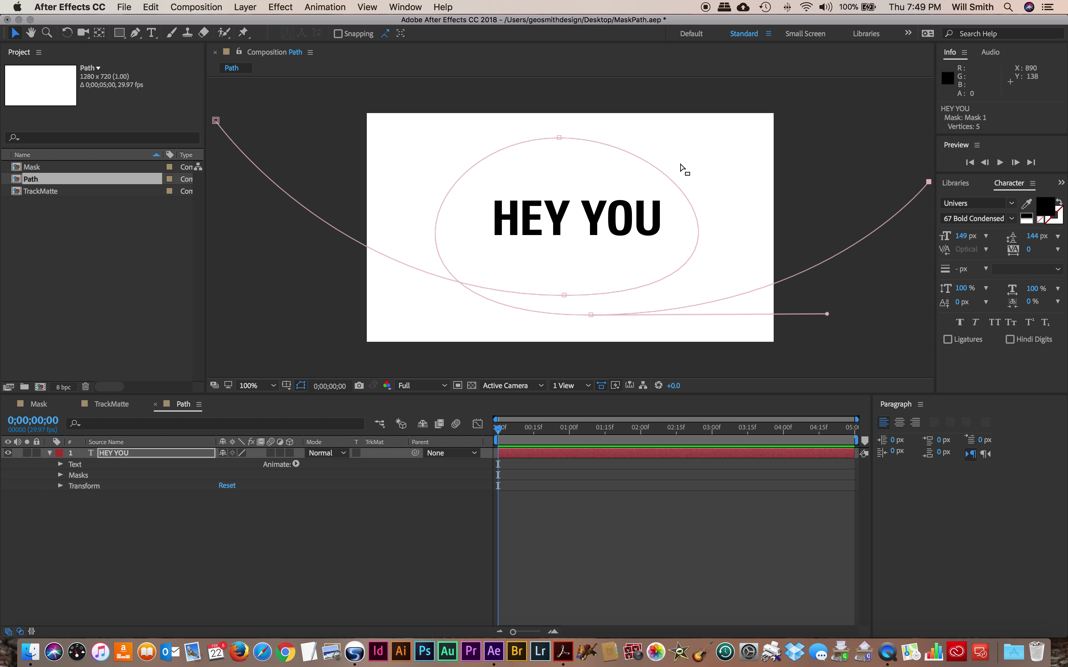
{"action": "left_click", "coordinate": [557, 137]}
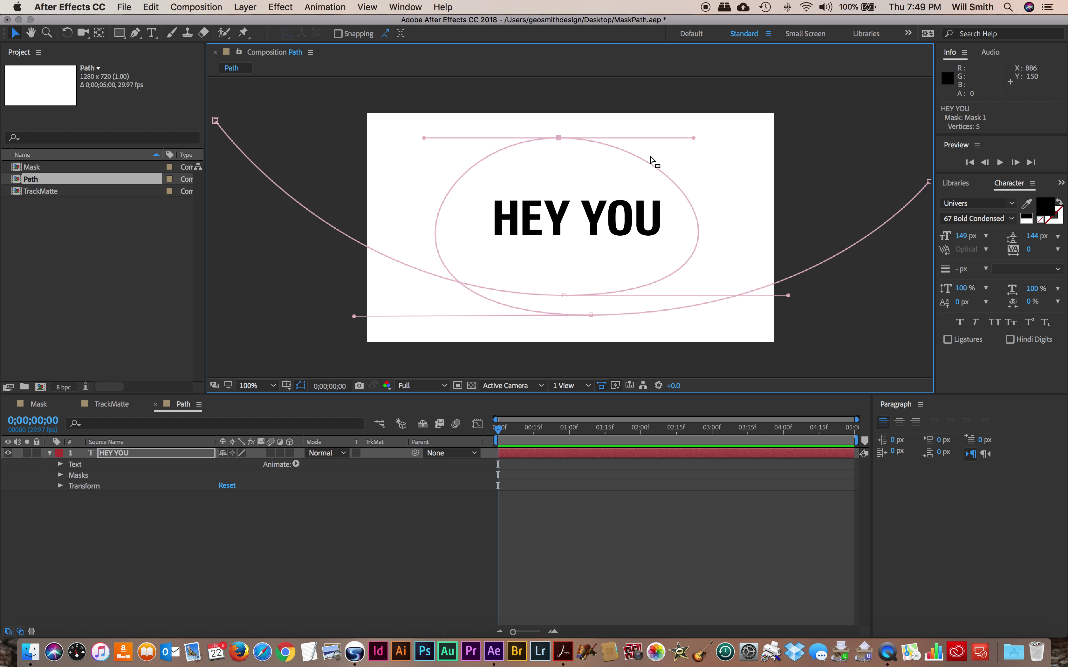
{"action": "left_click_drag", "start_coordinate": [693, 138], "coordinate": [645, 137]}
{"action": "left_click_drag", "start_coordinate": [787, 296], "coordinate": [719, 293]}
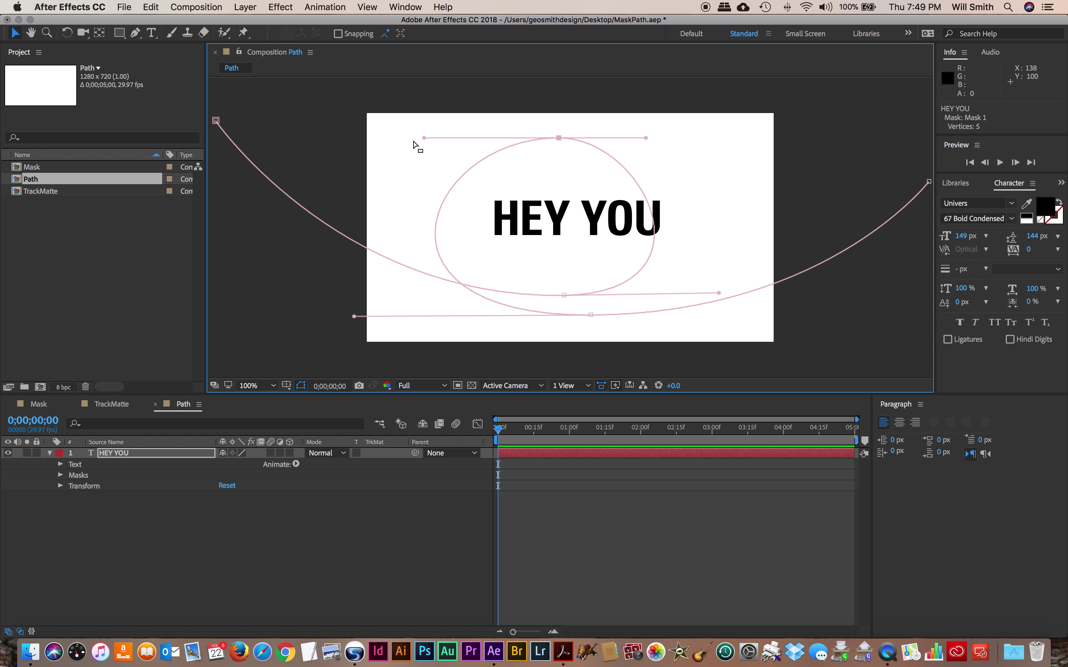
{"action": "left_click_drag", "start_coordinate": [422, 139], "coordinate": [450, 139]}
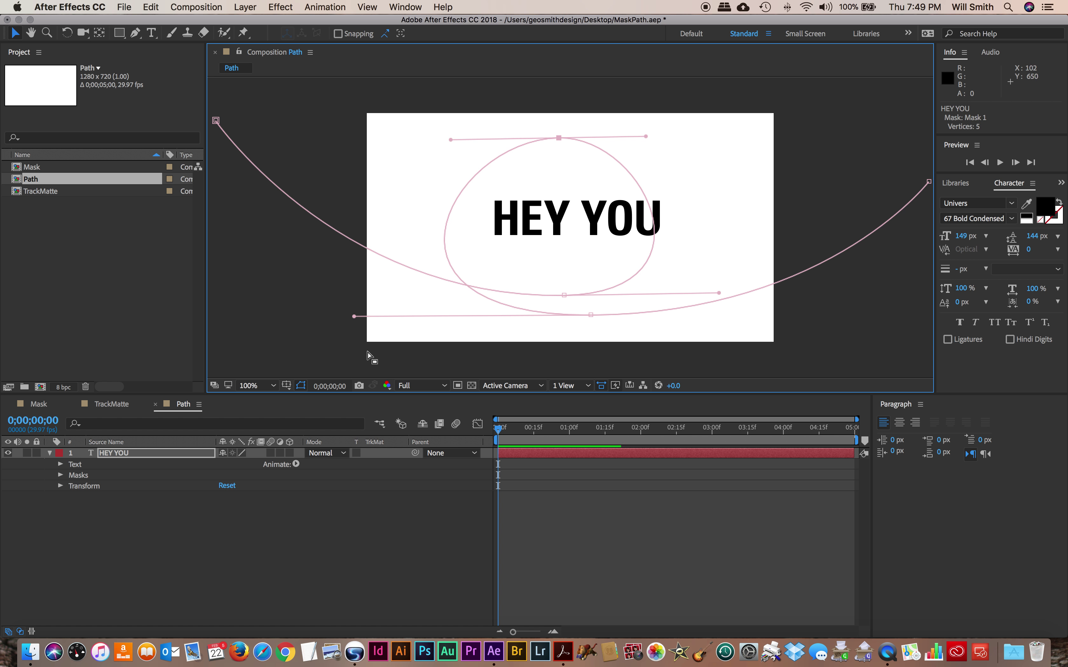
{"action": "left_click_drag", "start_coordinate": [354, 316], "coordinate": [390, 311]}
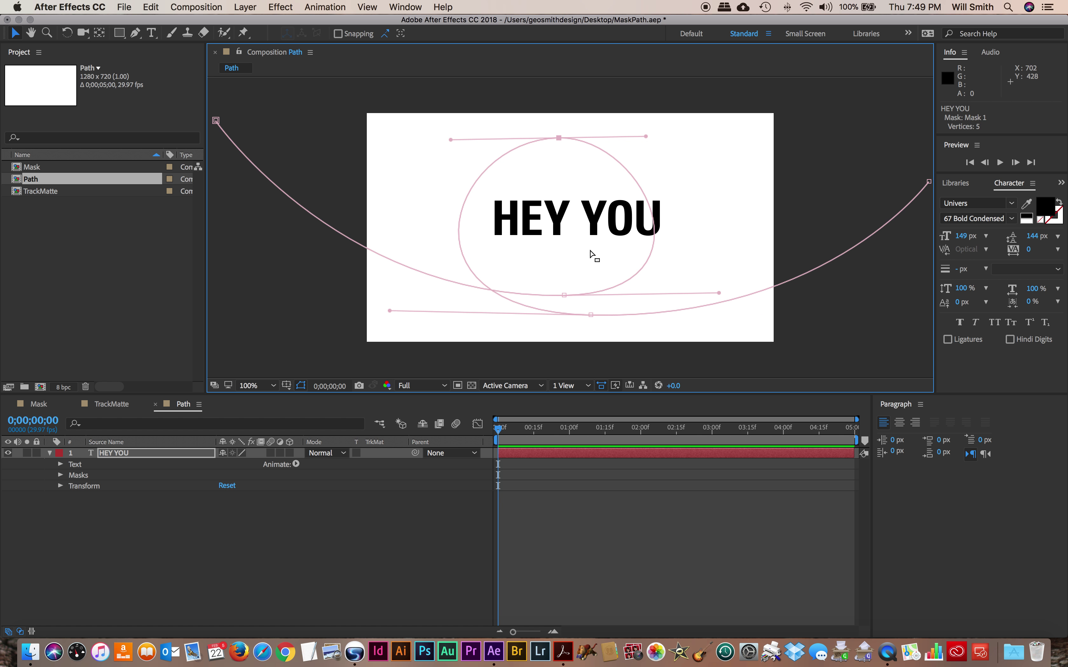
Set the HEY YOU text's Path option to Mask 1
{"action": "left_click", "coordinate": [61, 465]}
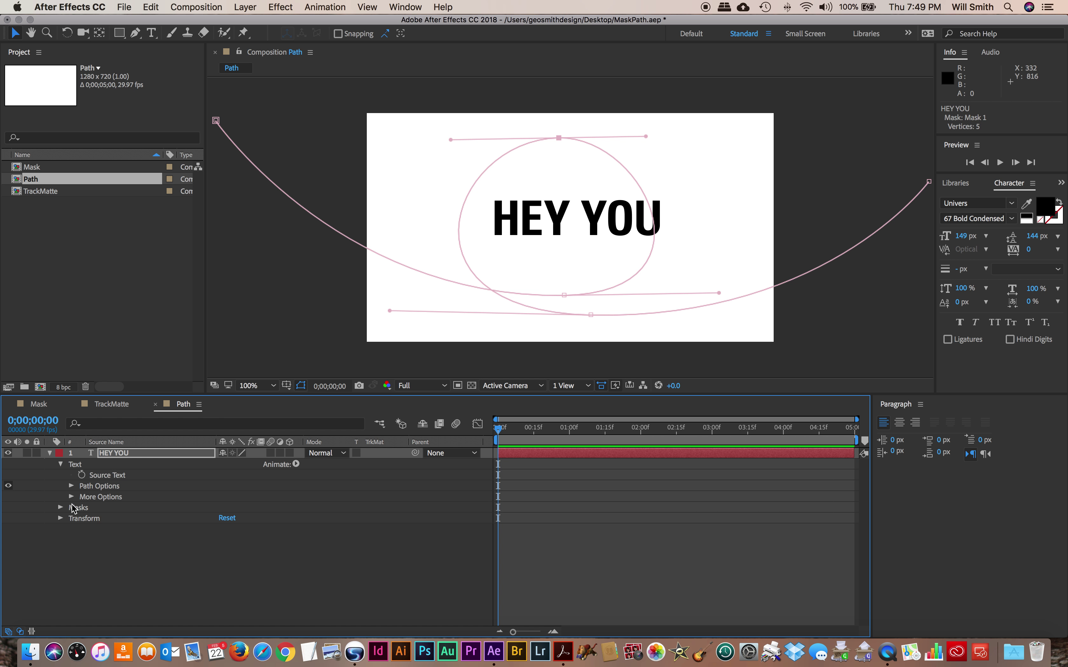
{"action": "left_click", "coordinate": [71, 487]}
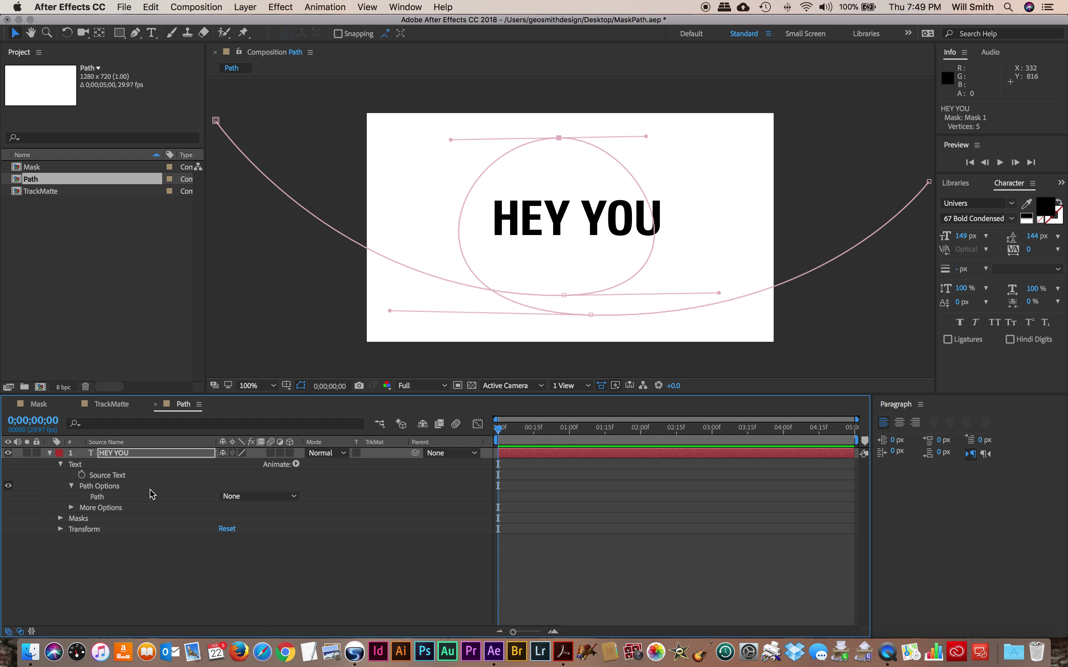
{"action": "left_click", "coordinate": [294, 498]}
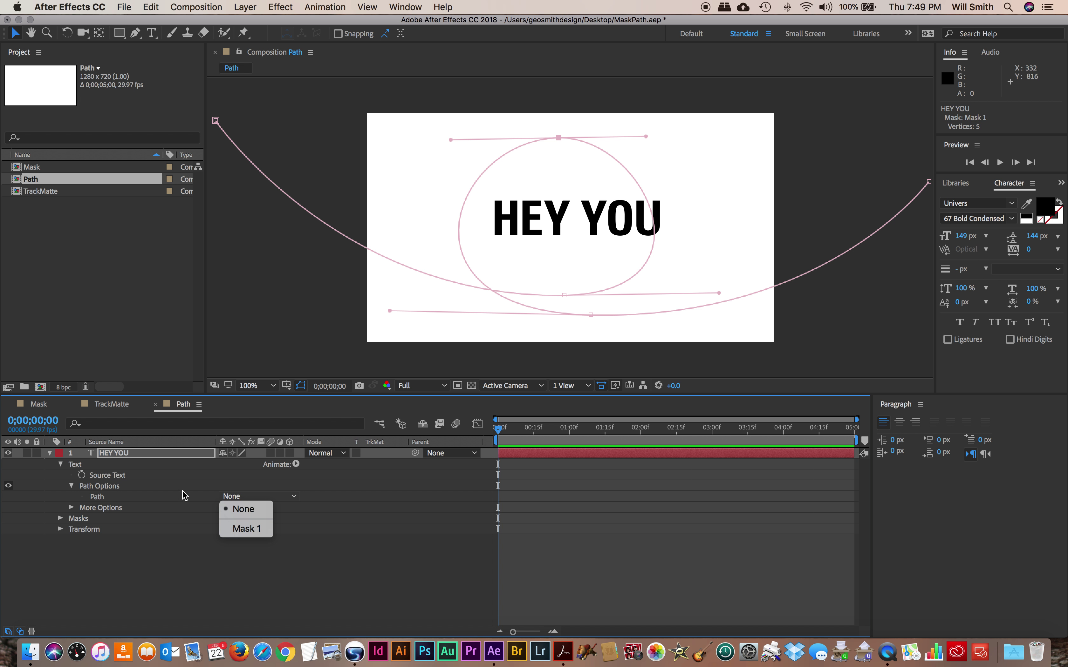
{"action": "left_click", "coordinate": [244, 530]}
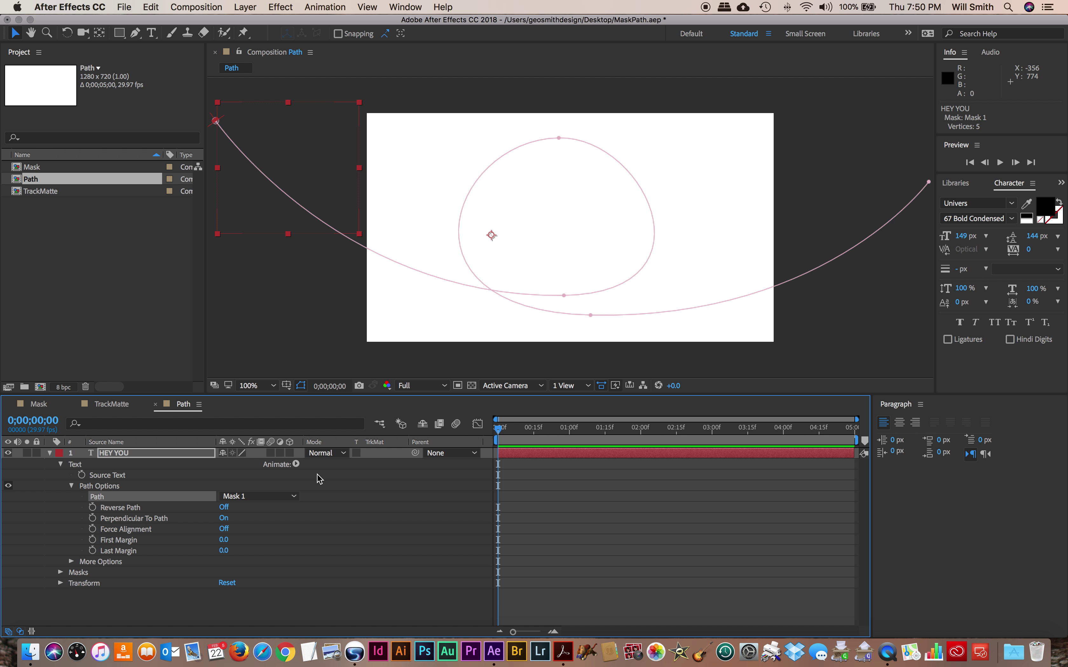
Add a Position animator to the HEY YOU text and keyframe its Position at 0, 0 at 0;00;00;00
{"action": "left_click", "coordinate": [296, 464]}
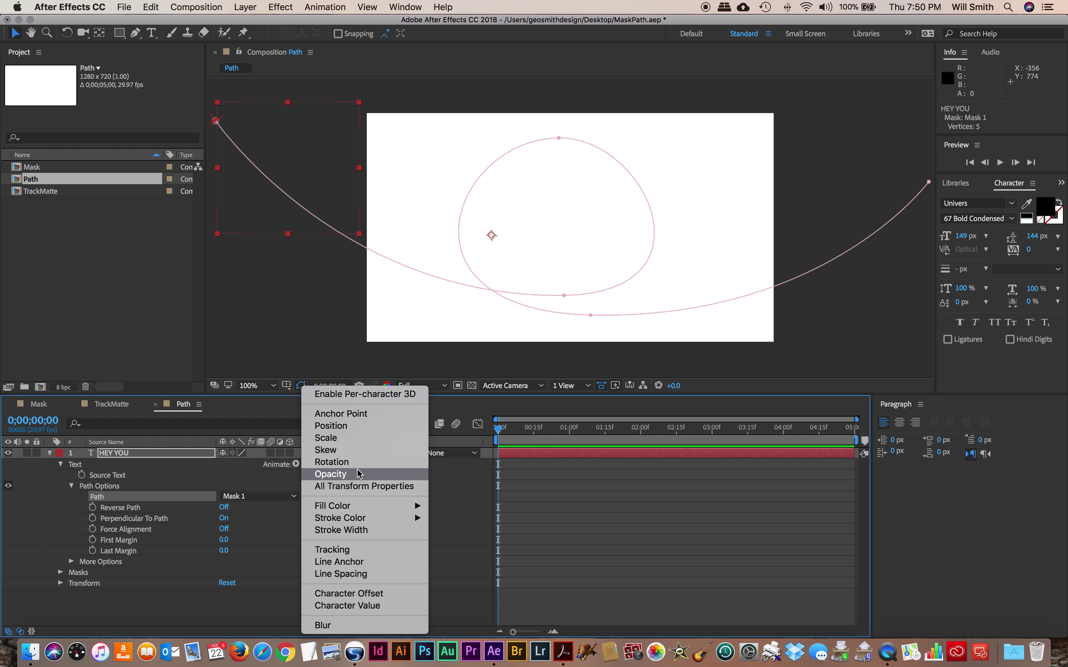
{"action": "left_click", "coordinate": [357, 427]}
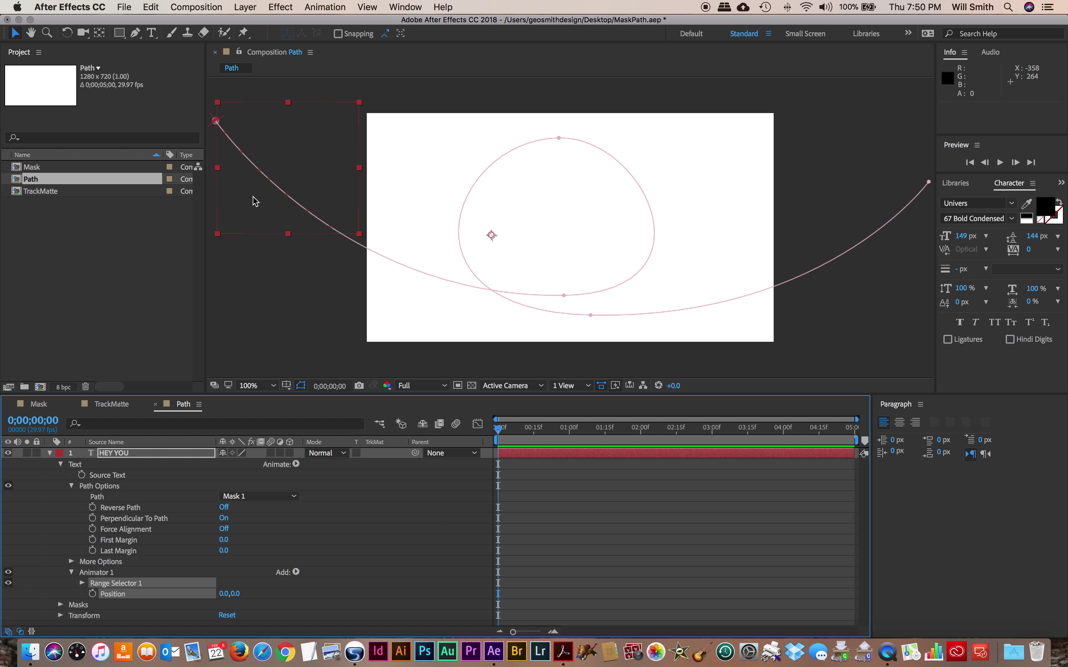
{"action": "left_click", "coordinate": [93, 594]}
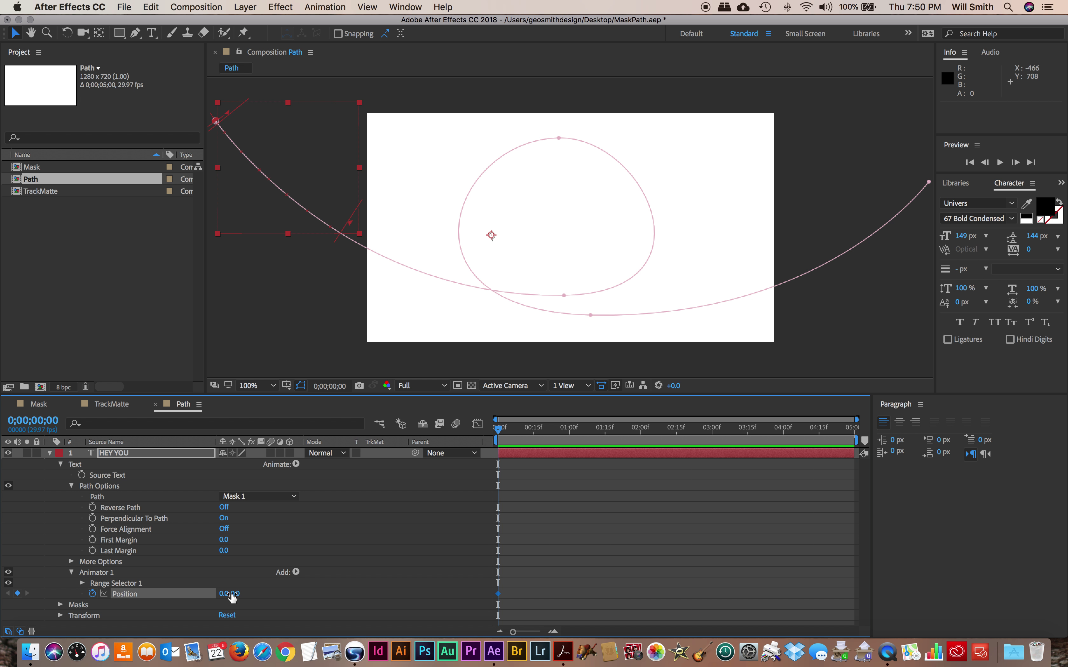
Try shifting the animator's Position to 0, 149 and then along its X value, undoing each change
{"action": "left_click_drag", "start_coordinate": [234, 596], "coordinate": [340, 587]}
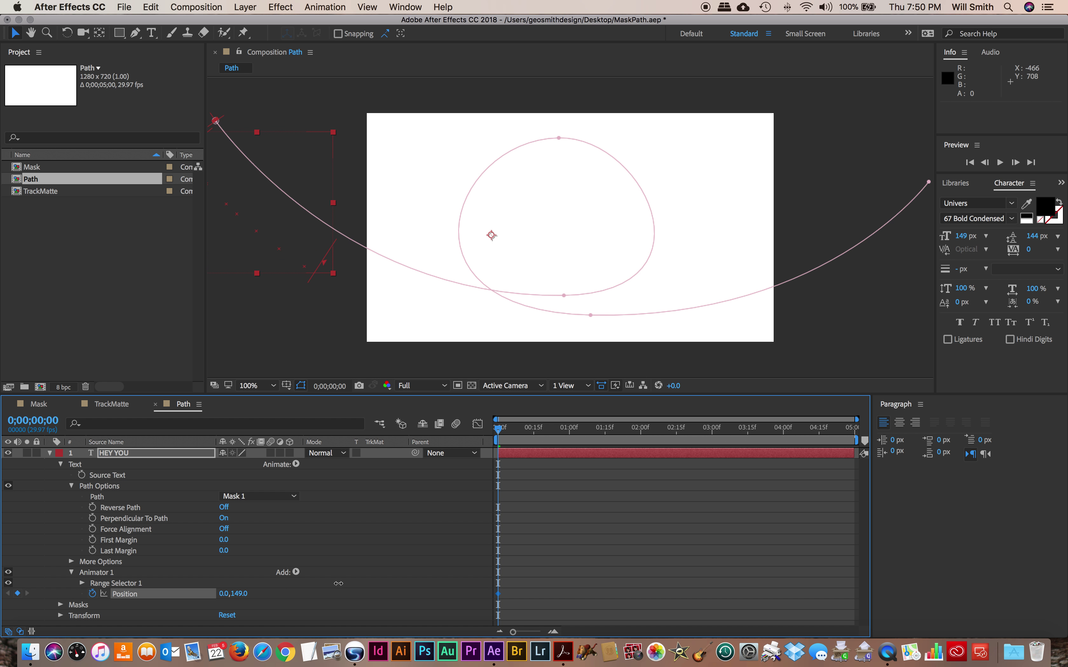
{"action": "key", "text": "super+z"}
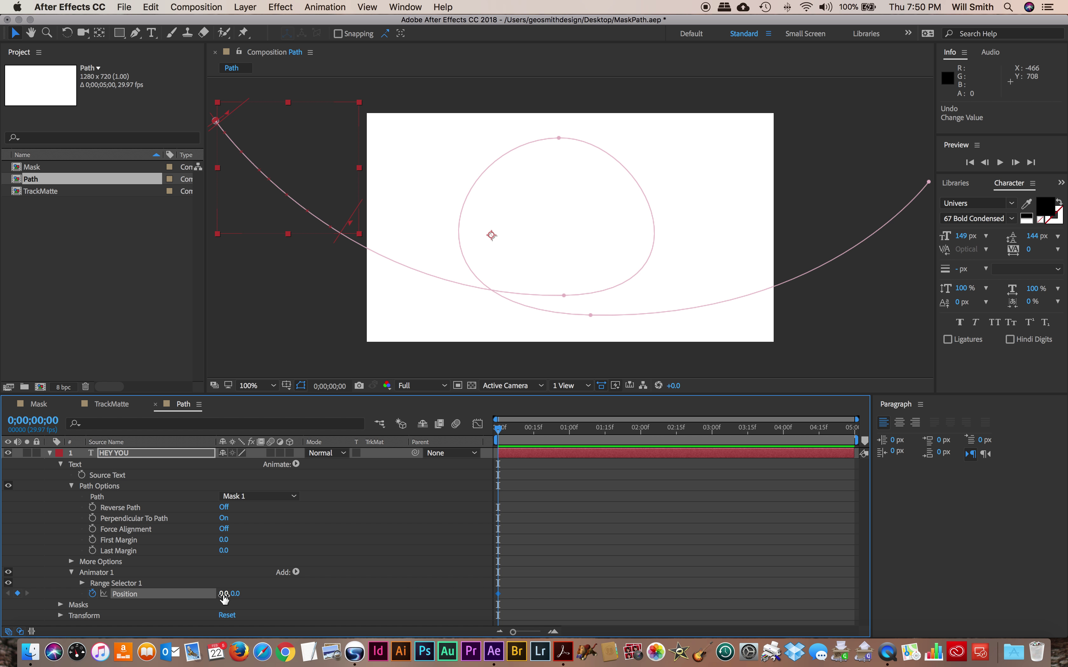
{"action": "left_click_drag", "start_coordinate": [224, 596], "coordinate": [384, 586]}
{"action": "key", "text": "super+z"}
Keyframe the animator's Position at 3843, 0 at 0;00;02;15 so the text travels to the path's far end
{"action": "left_click_drag", "start_coordinate": [500, 430], "coordinate": [677, 433]}
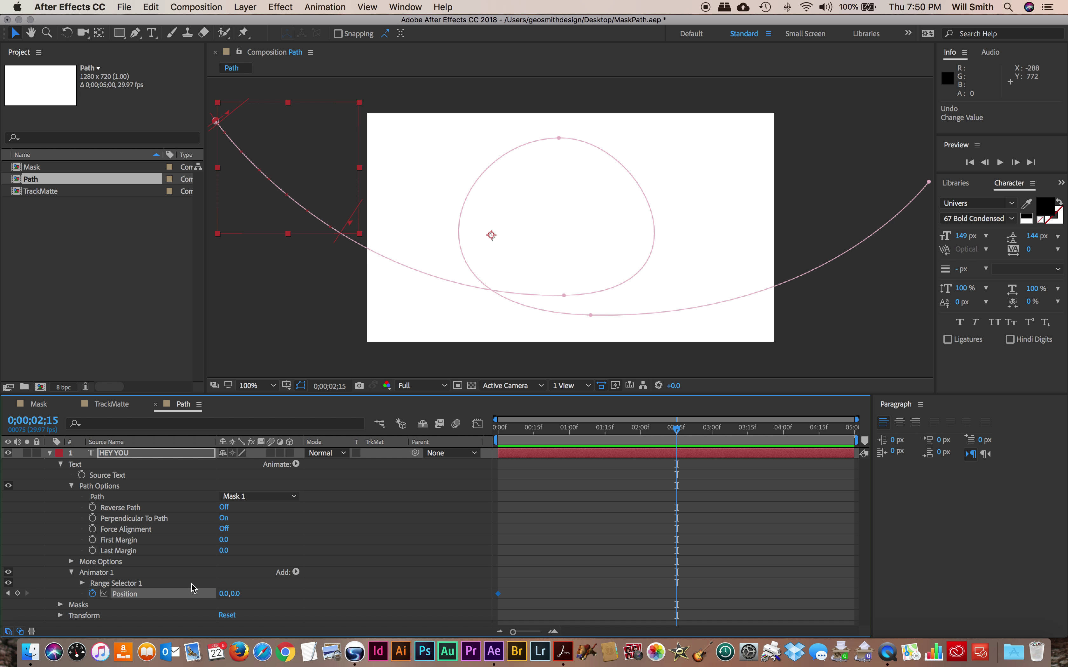
{"action": "left_click_drag", "start_coordinate": [223, 594], "coordinate": [467, 578]}
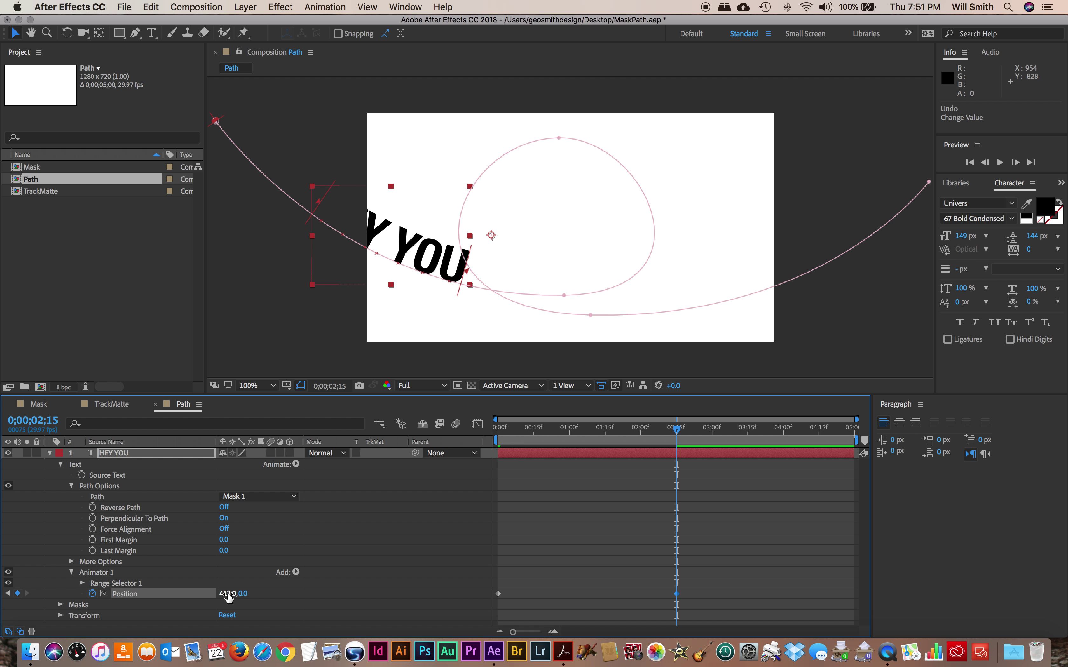
{"action": "left_click_drag", "start_coordinate": [228, 597], "coordinate": [424, 574]}
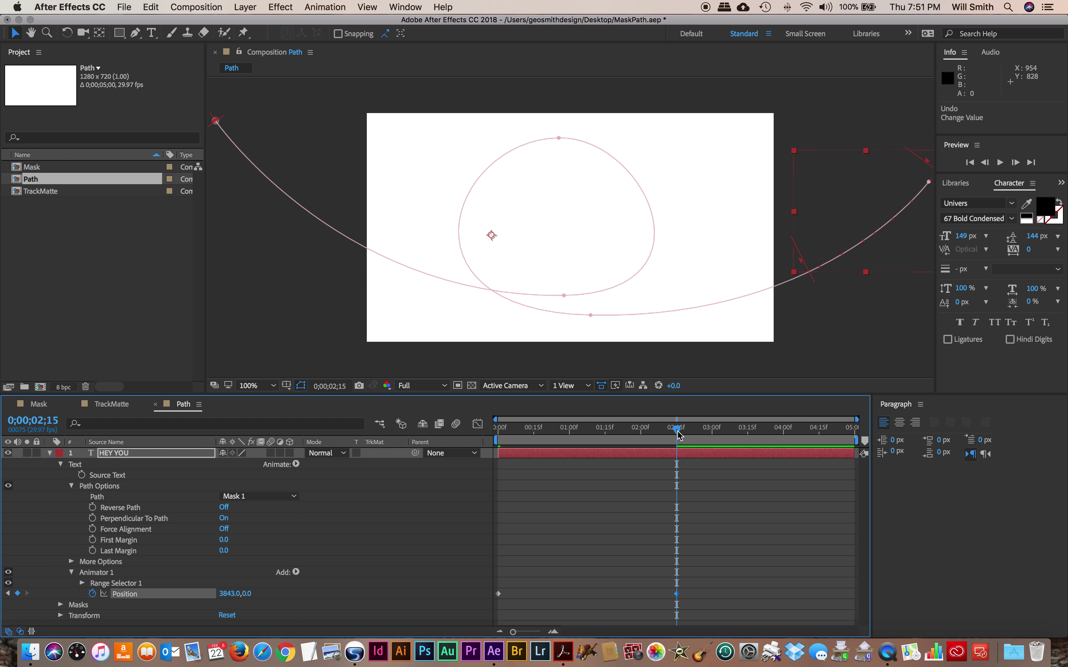
Play the HEY YOU path animation from the start, and collapse the layer's properties
{"action": "left_click_drag", "start_coordinate": [680, 431], "coordinate": [491, 445]}
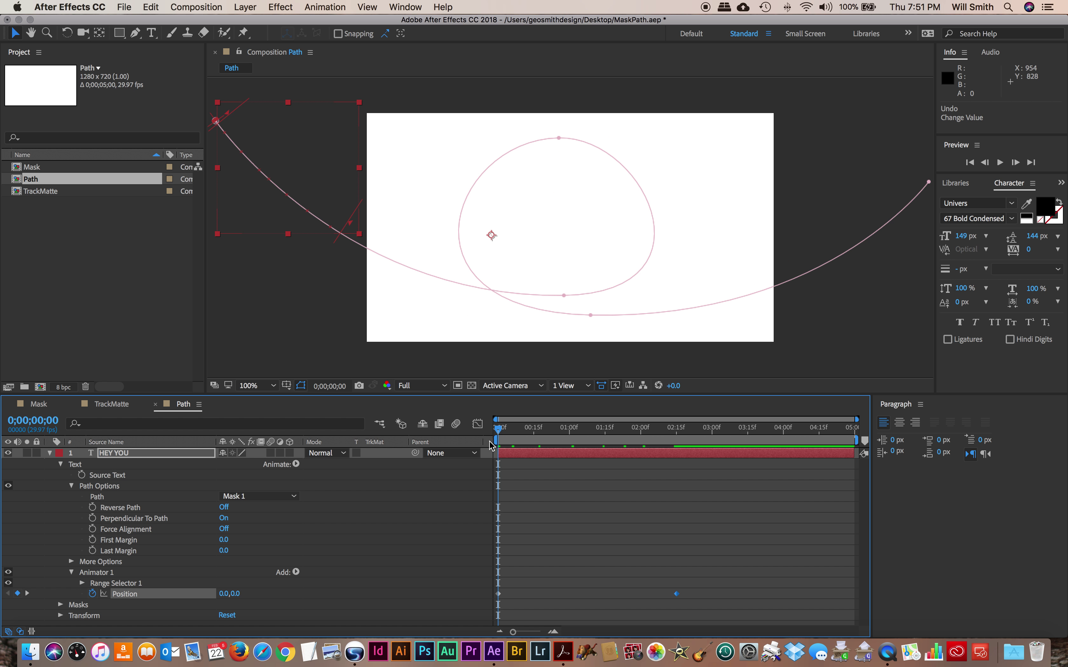
{"action": "key", "text": "space"}
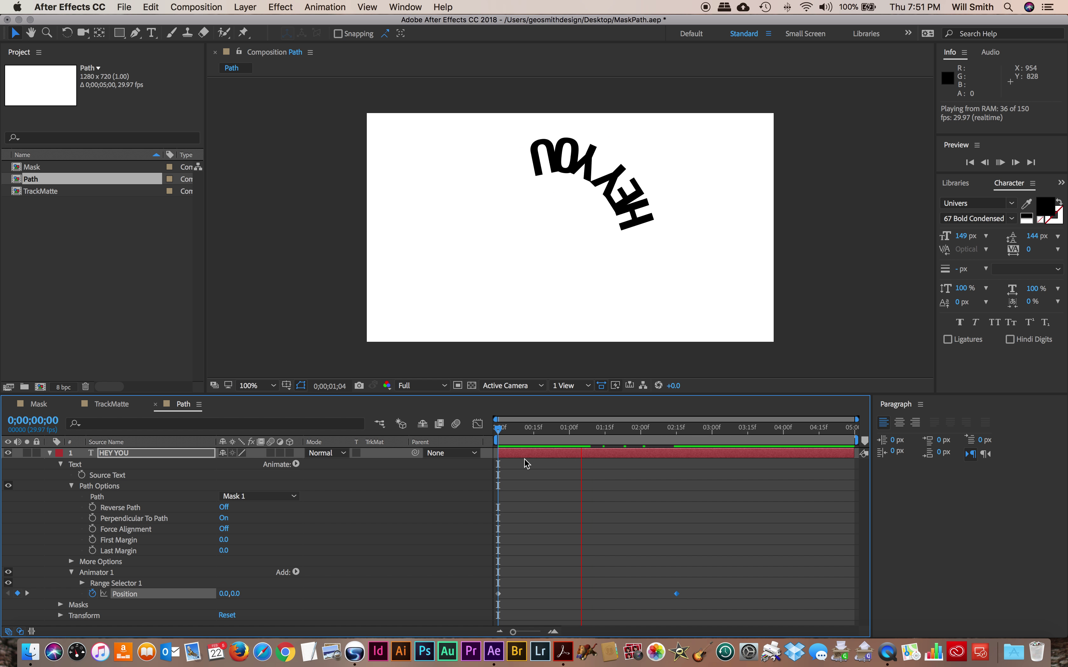
{"action": "key", "text": "space"}
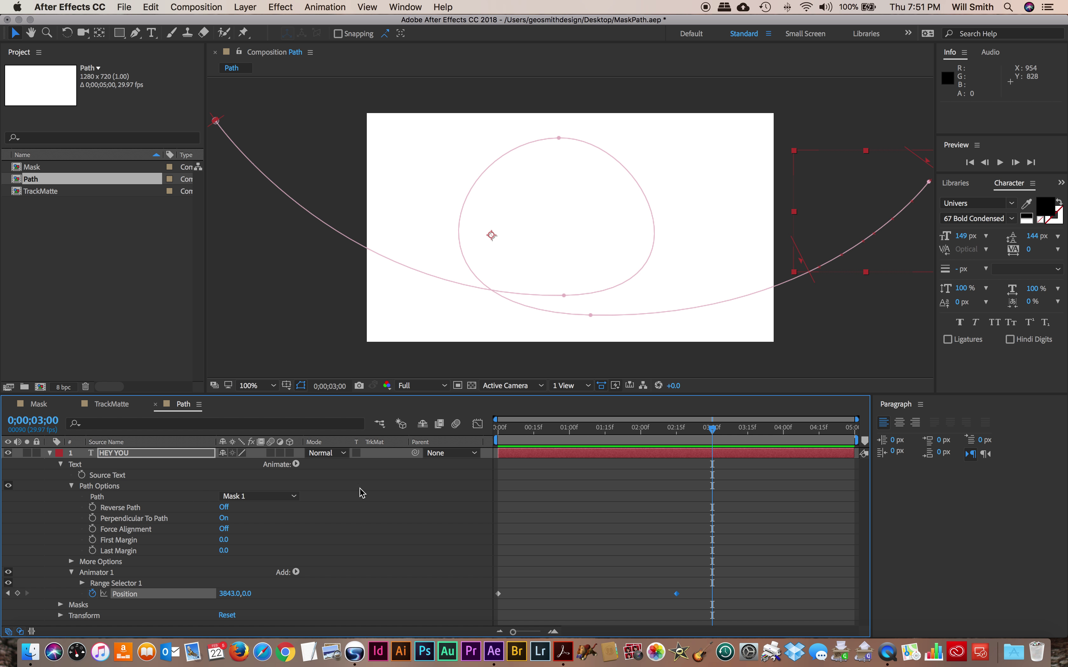
{"action": "left_click", "coordinate": [50, 454]}
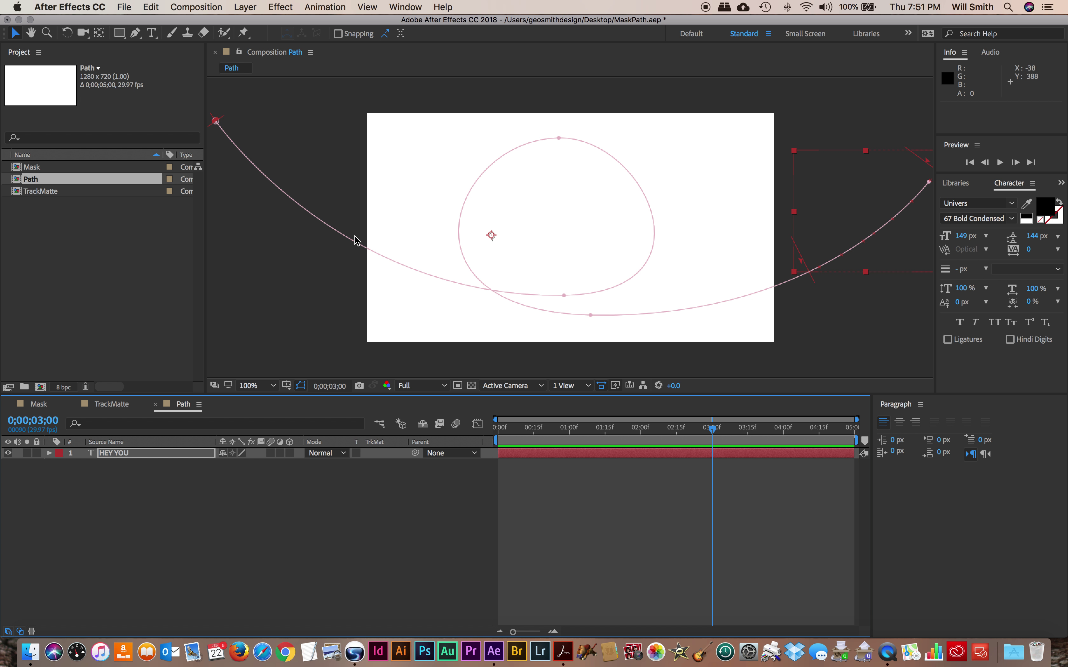
{"action": "left_click_drag", "start_coordinate": [682, 425], "coordinate": [722, 423]}
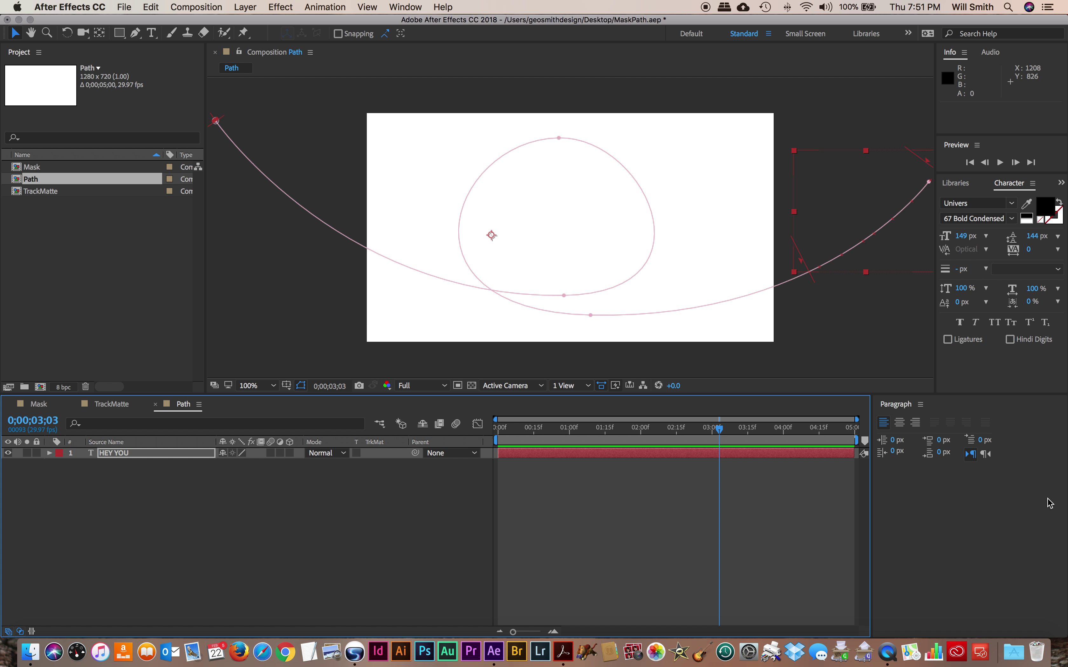
{"action": "mouse_move", "coordinate": [857, 441]}
{"action": "left_mouse_down"}
{"action": "mouse_move", "coordinate": [760, 442]}
{"action": "mouse_move", "coordinate": [856, 441]}
{"action": "left_mouse_up"}
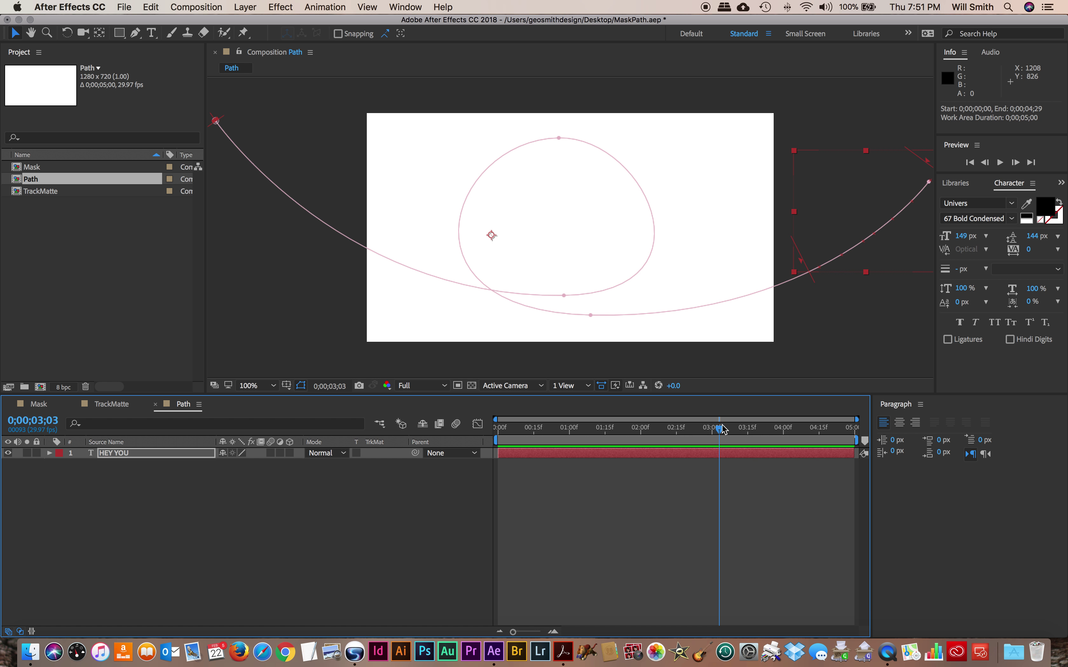
{"action": "left_click", "coordinate": [196, 7]}
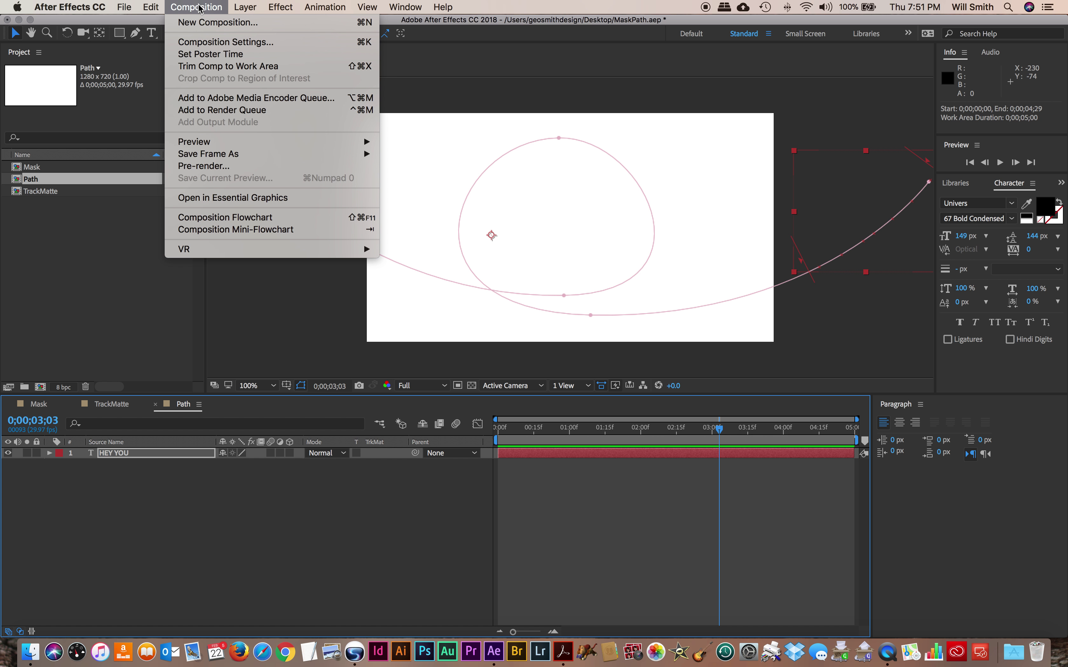
{"action": "mouse_move", "coordinate": [245, 7]}
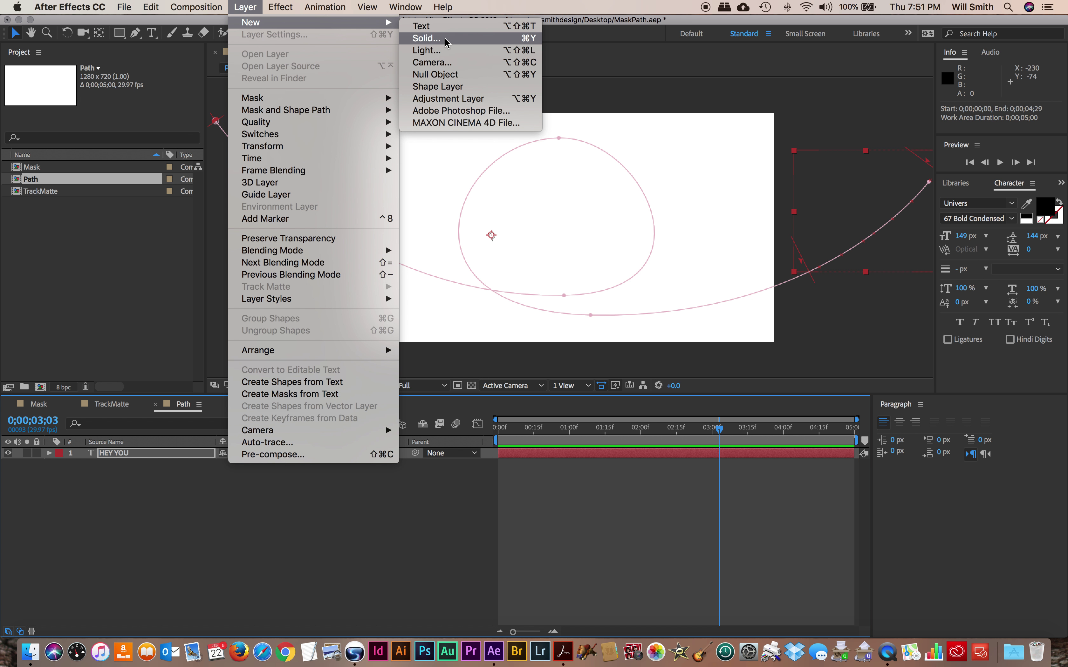
Deselect the HEY YOU layer and scrub the Path composition back to 0;00;00;00
{"action": "left_click", "coordinate": [179, 495]}
{"action": "left_click", "coordinate": [178, 507]}
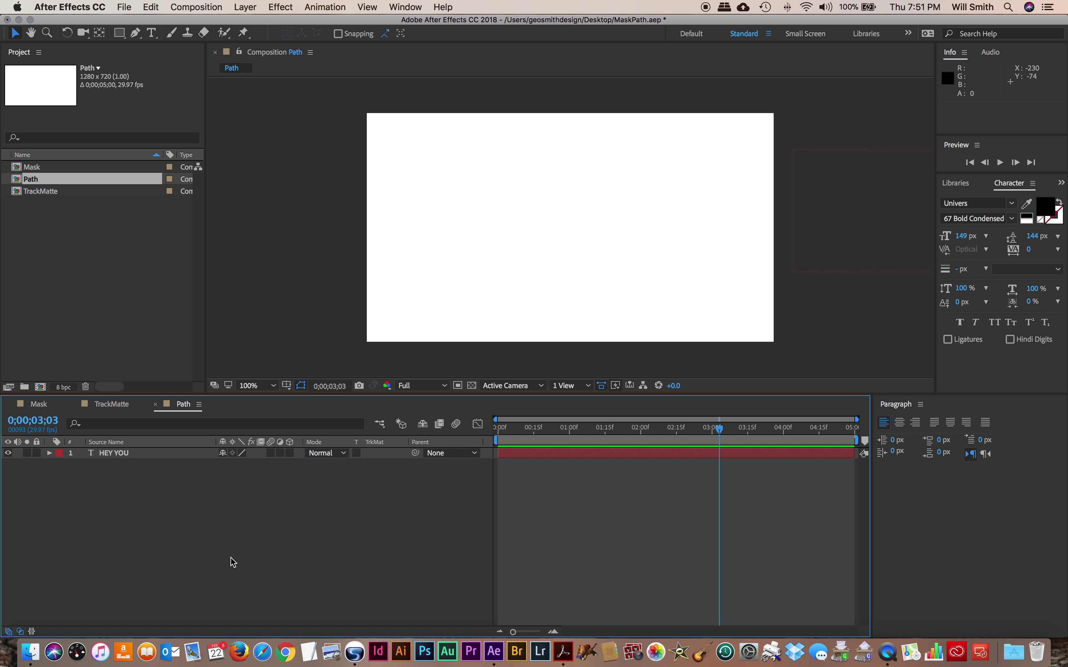
{"action": "left_click_drag", "start_coordinate": [721, 431], "coordinate": [442, 427]}
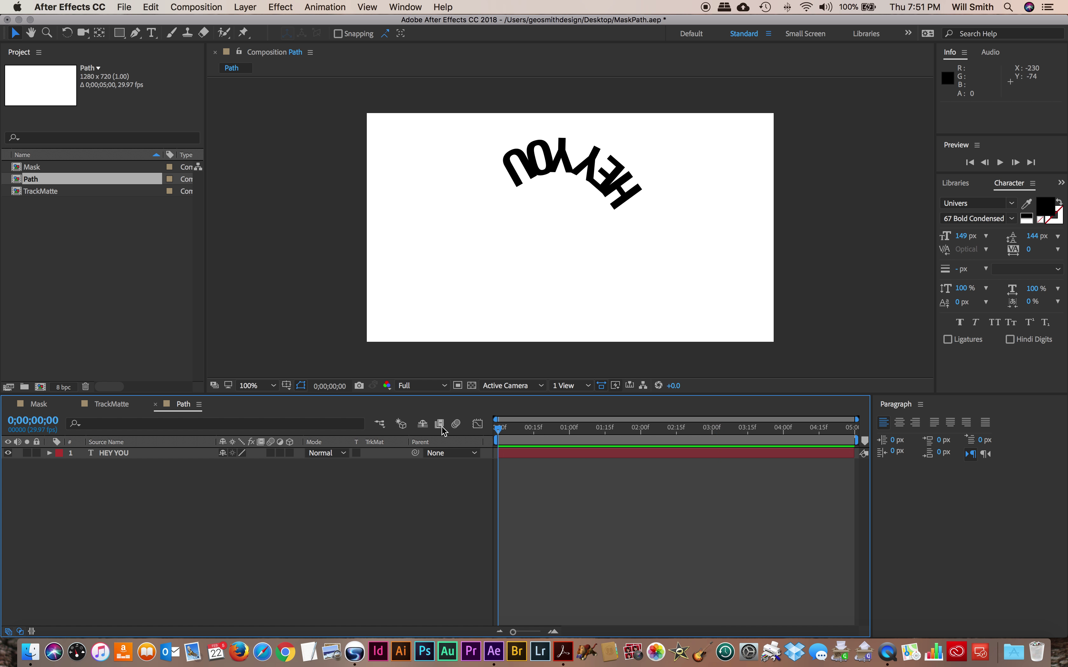
Add a 1280 x 720 px black solid above the HEY YOU layer and trim it to the composition's first two frames
{"action": "mouse_move", "coordinate": [502, 430]}
{"action": "left_mouse_down"}
{"action": "mouse_move", "coordinate": [572, 432]}
{"action": "mouse_move", "coordinate": [498, 441]}
{"action": "left_mouse_up"}
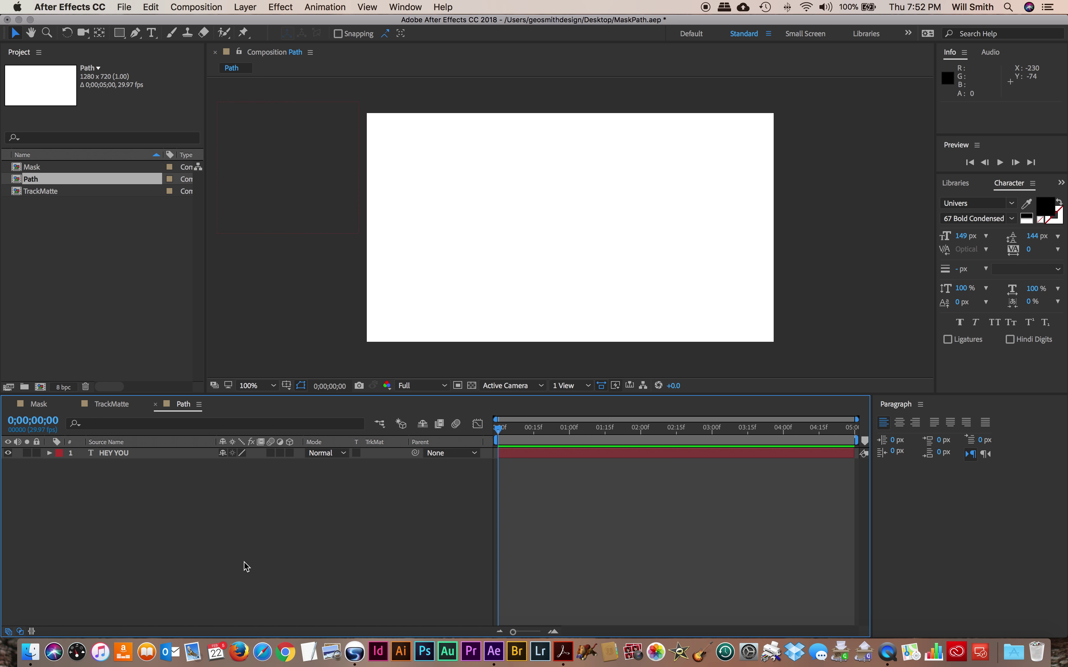
{"action": "left_click", "coordinate": [245, 7]}
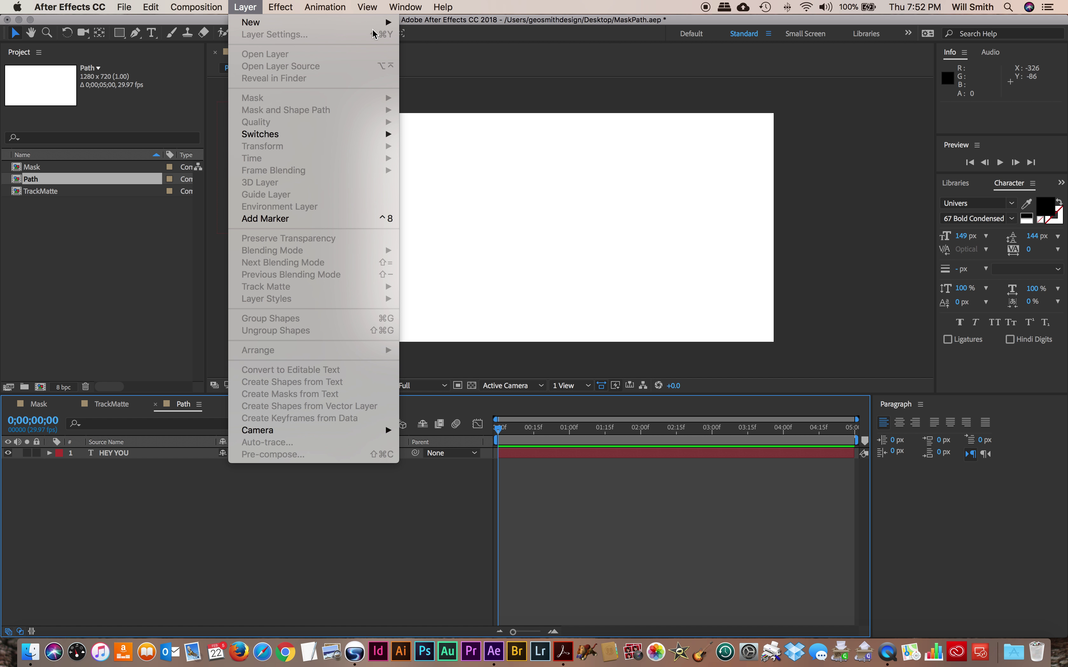
{"action": "mouse_move", "coordinate": [375, 23]}
{"action": "left_click", "coordinate": [435, 40]}
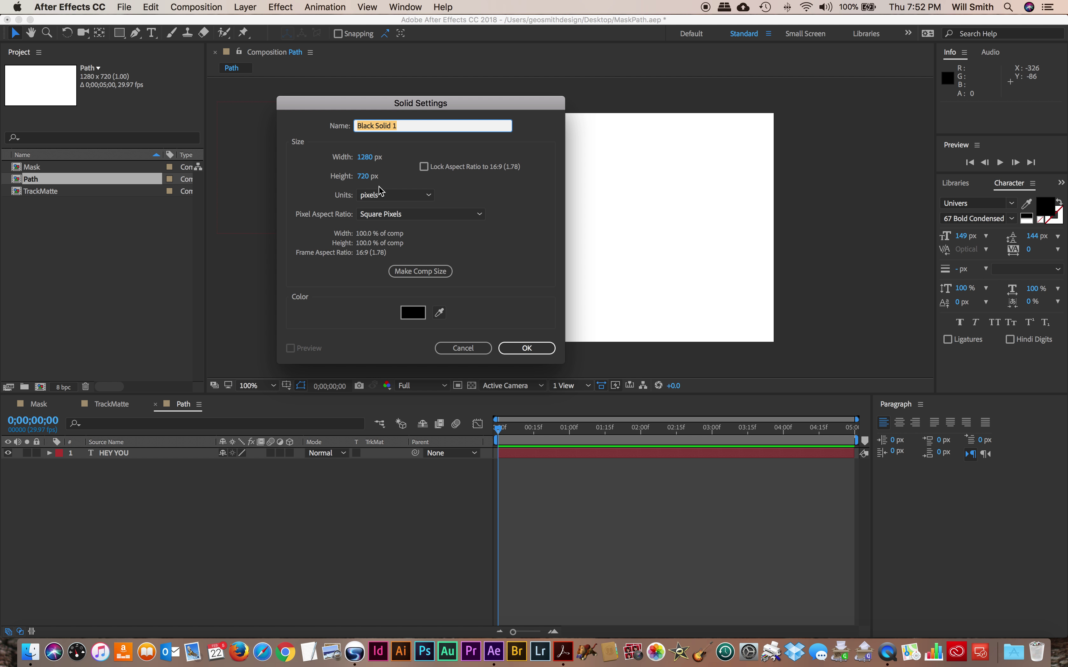
{"action": "left_click", "coordinate": [530, 347]}
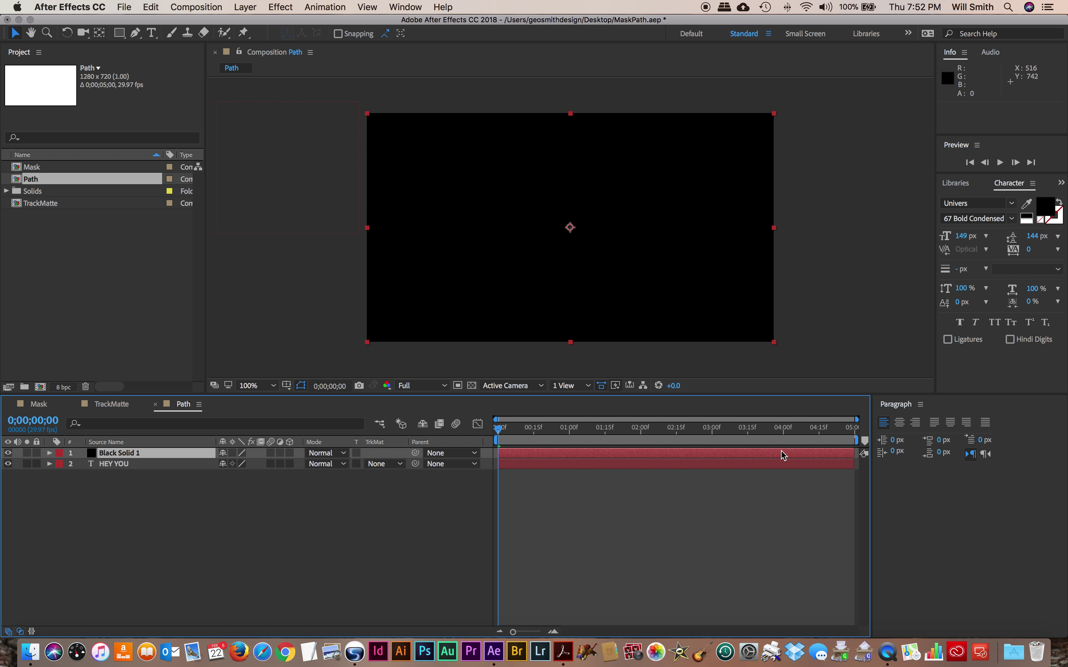
{"action": "left_click_drag", "start_coordinate": [853, 453], "coordinate": [501, 453]}
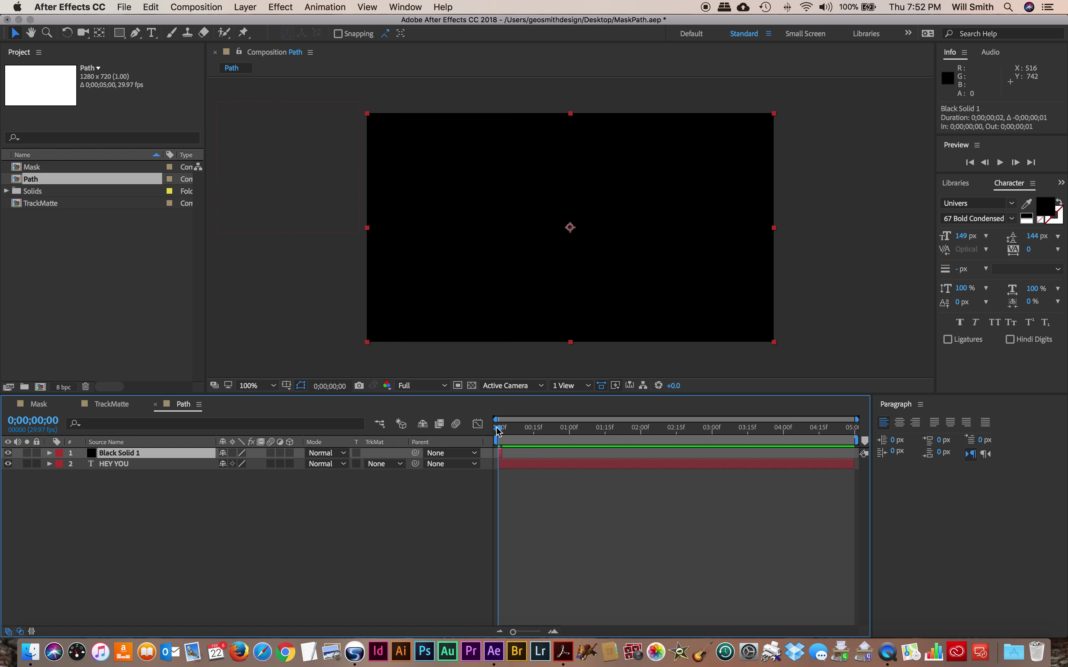
{"action": "mouse_move", "coordinate": [499, 430]}
{"action": "left_mouse_down"}
{"action": "mouse_move", "coordinate": [516, 431]}
{"action": "mouse_move", "coordinate": [496, 433]}
{"action": "left_mouse_up"}
{"action": "left_click", "coordinate": [48, 453]}
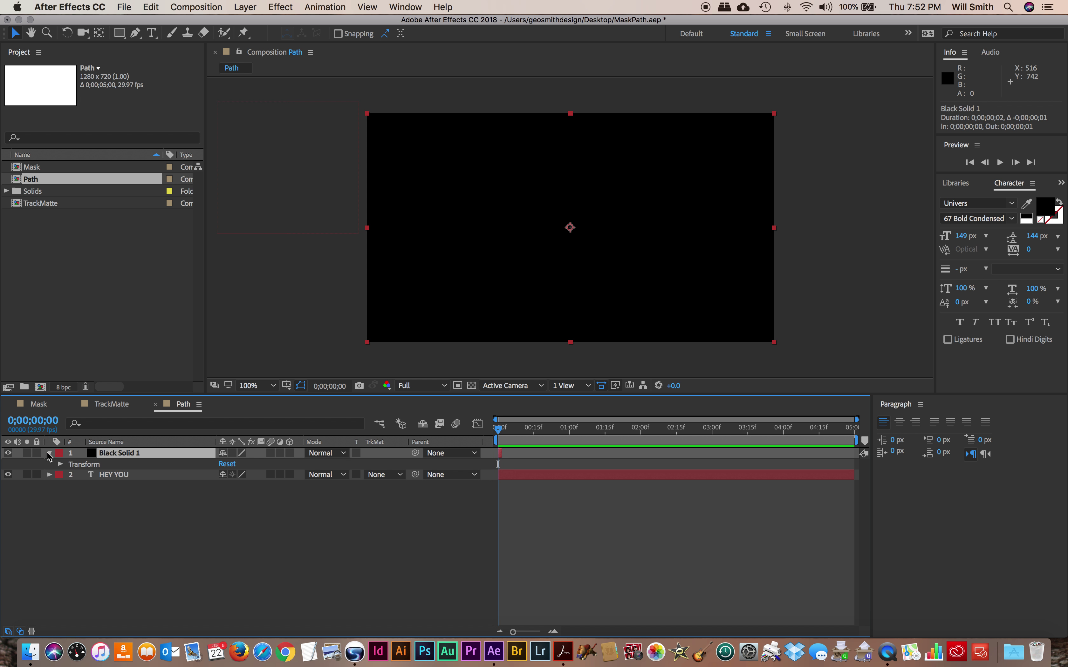
{"action": "left_click", "coordinate": [60, 465]}
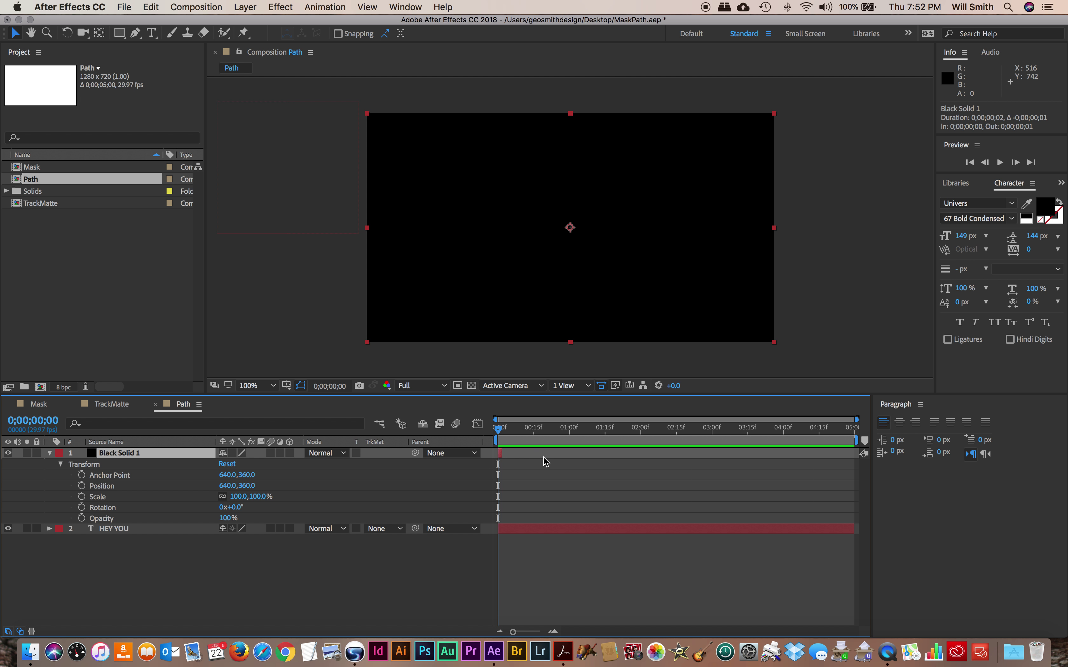
{"action": "left_click", "coordinate": [516, 455]}
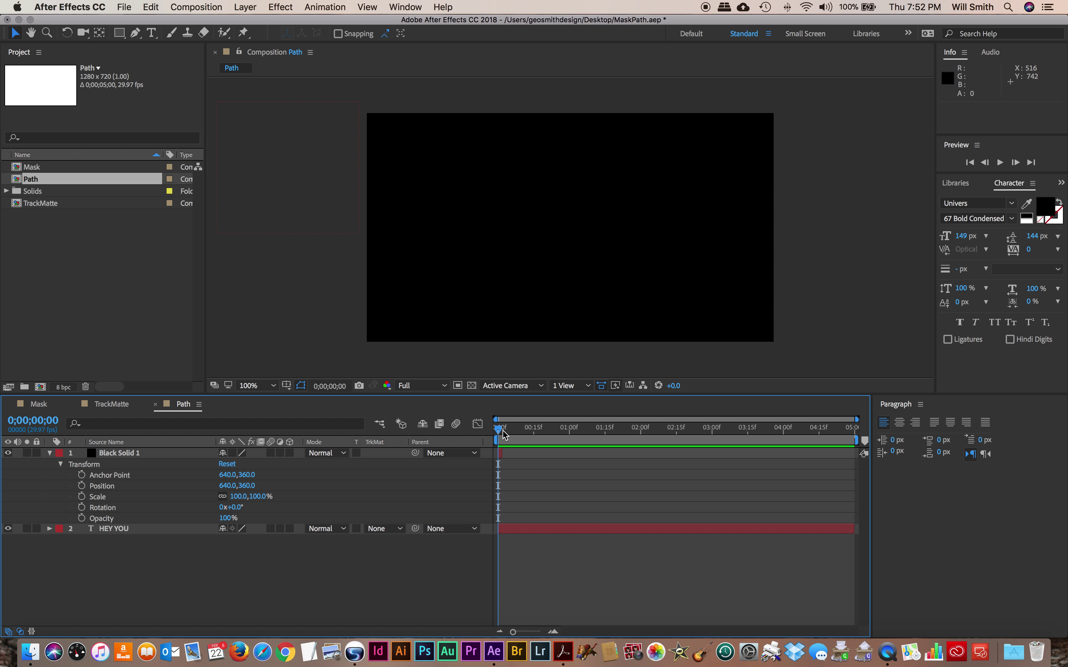
{"action": "left_click_drag", "start_coordinate": [499, 429], "coordinate": [498, 430]}
{"action": "left_click", "coordinate": [49, 454]}
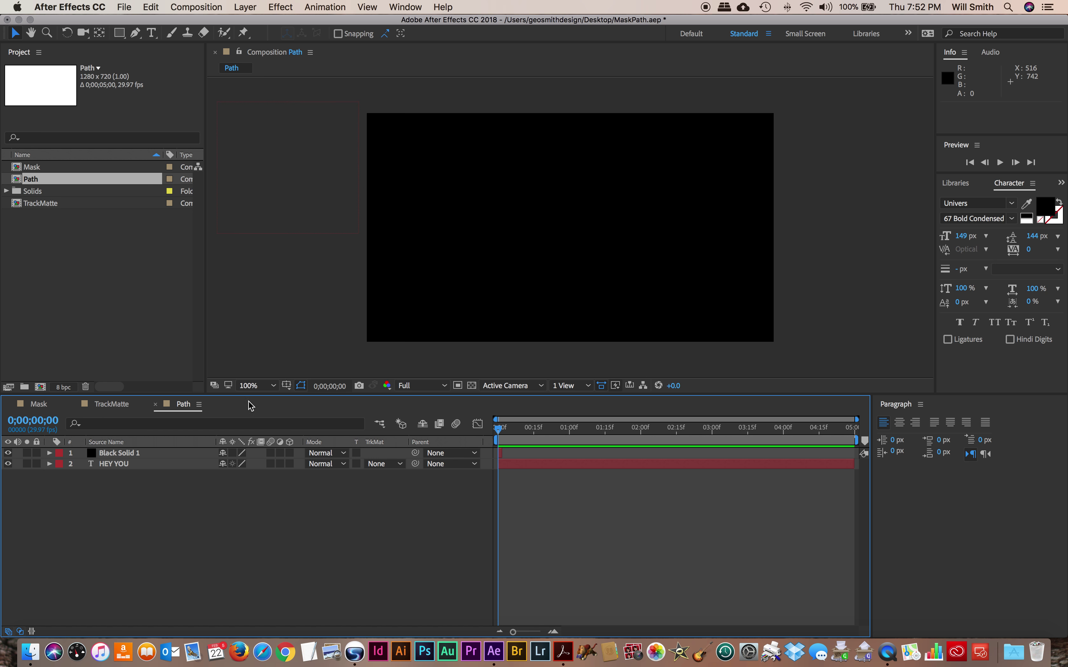
{"action": "left_click", "coordinate": [244, 6]}
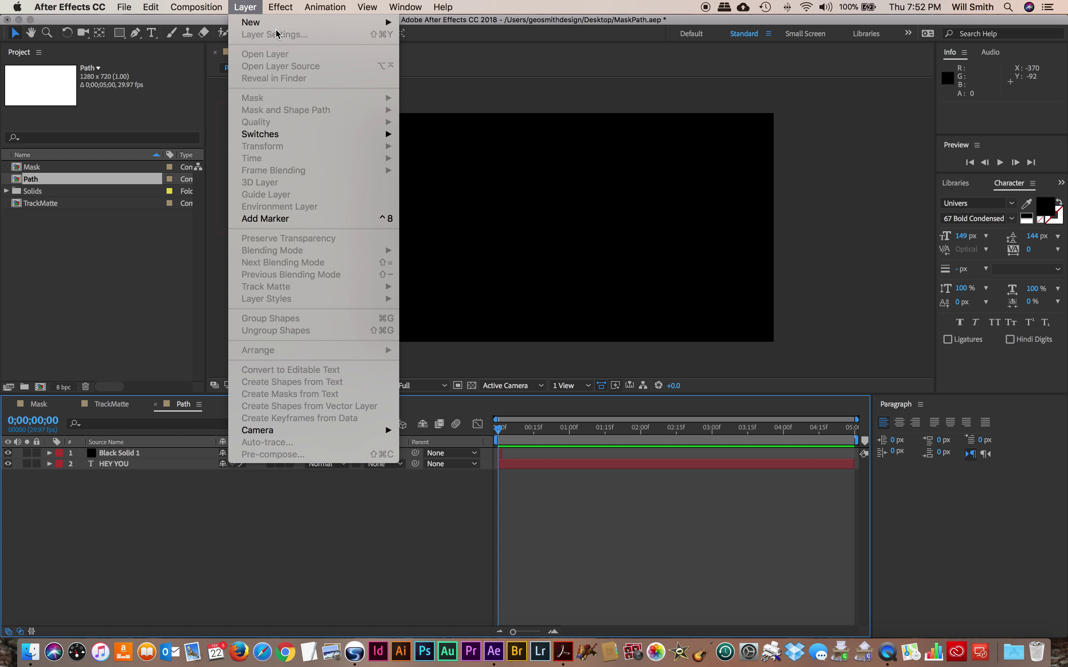
{"action": "mouse_move", "coordinate": [283, 25]}
{"action": "left_click", "coordinate": [152, 499]}
Duplicate the black solid layer and rename the upper copy Black Solid 2
{"action": "left_click", "coordinate": [171, 451]}
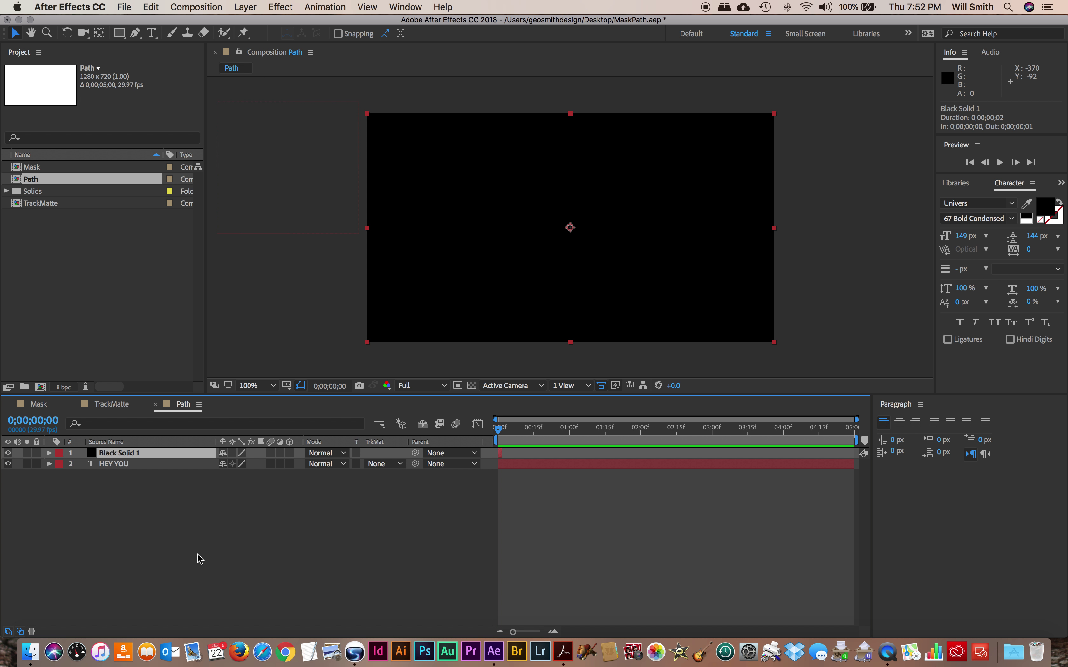
{"action": "key", "text": "super+d"}
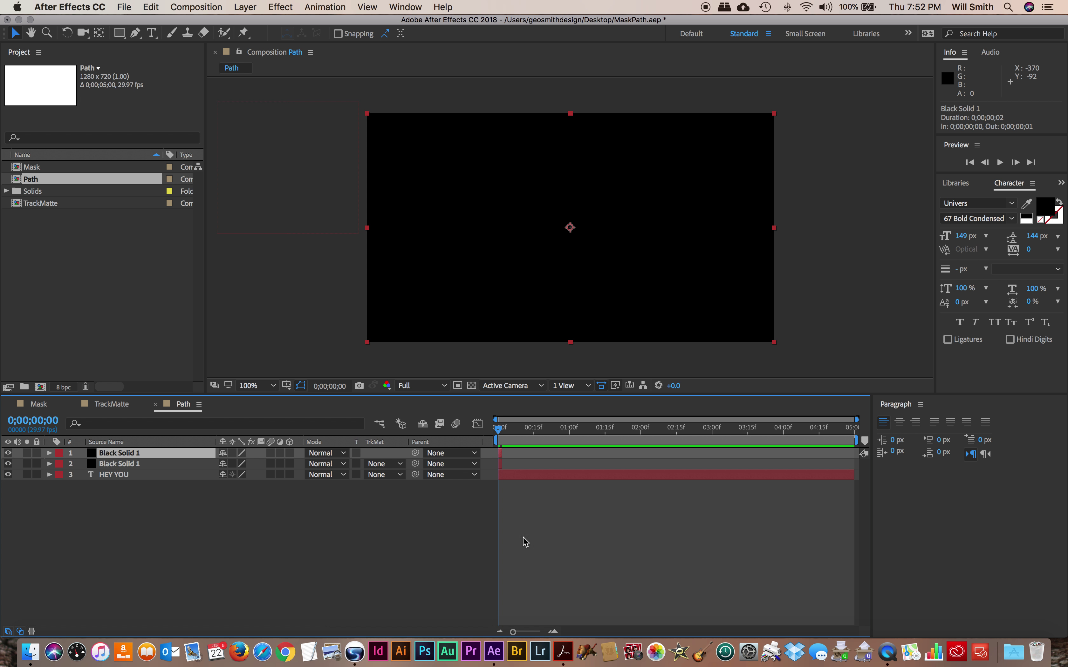
{"action": "left_click", "coordinate": [299, 526]}
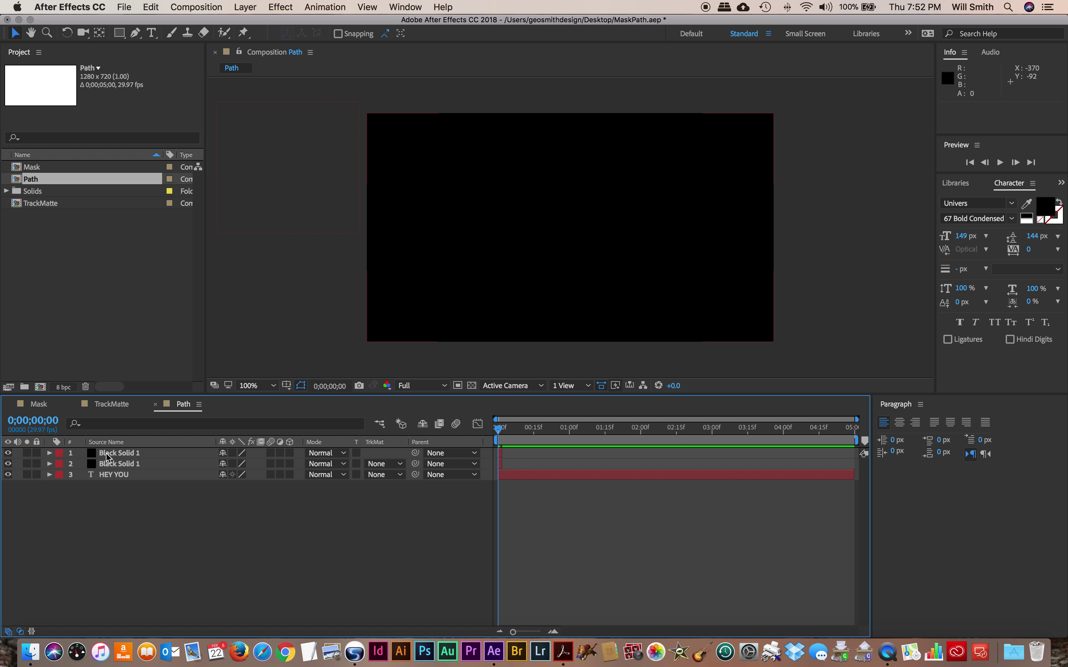
{"action": "left_click", "coordinate": [134, 453]}
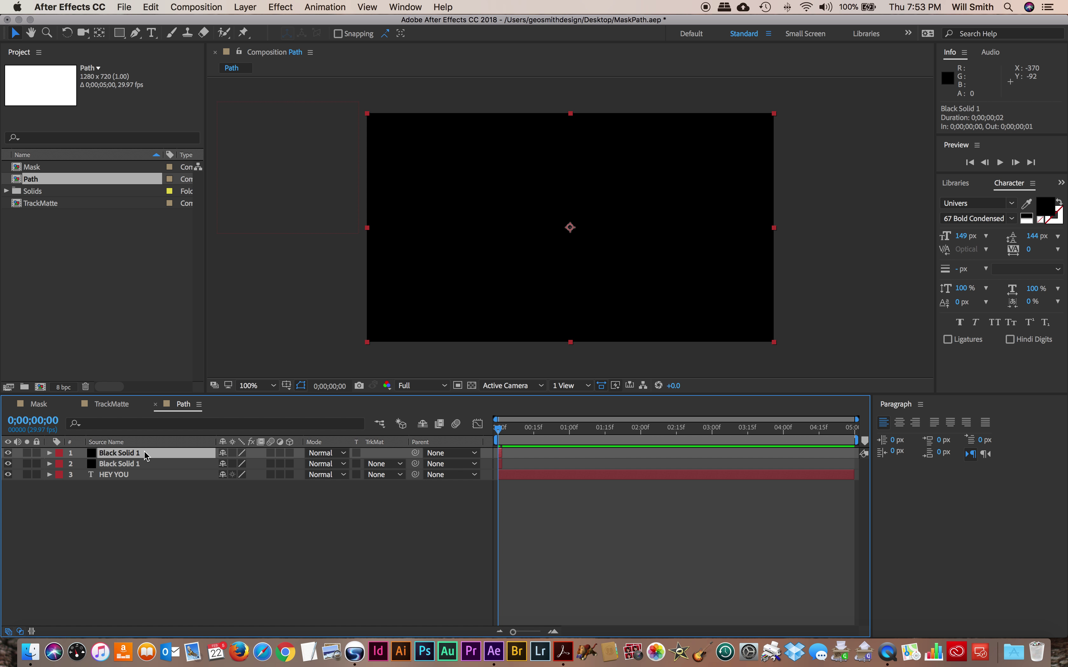
{"action": "key", "text": "Return"}
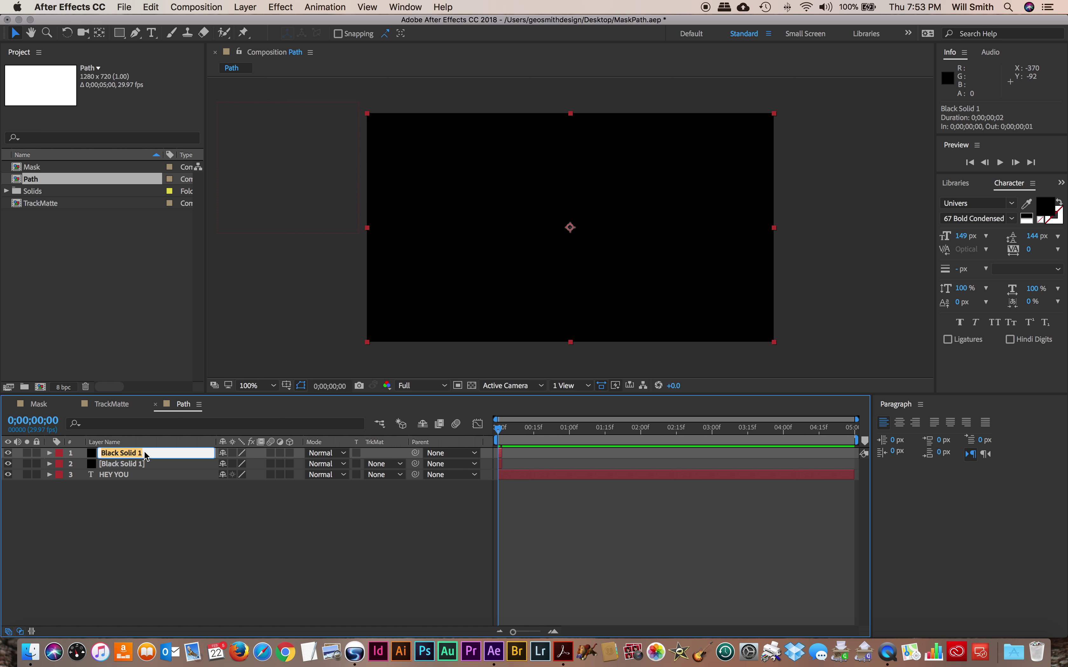
{"action": "left_click", "coordinate": [149, 453]}
{"action": "left_click", "coordinate": [159, 500]}
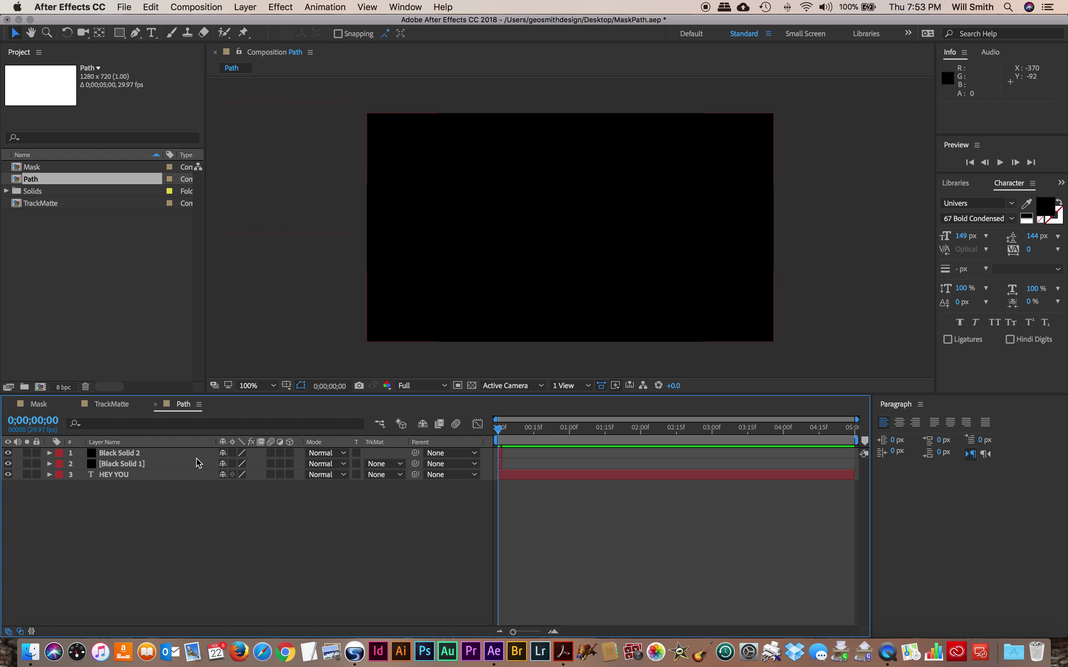
Shift Black Solid 2 along the timeline to start at 0;00;02;20 and trim it to four frames
{"action": "left_click", "coordinate": [503, 453]}
{"action": "left_click_drag", "start_coordinate": [504, 452], "coordinate": [654, 458]}
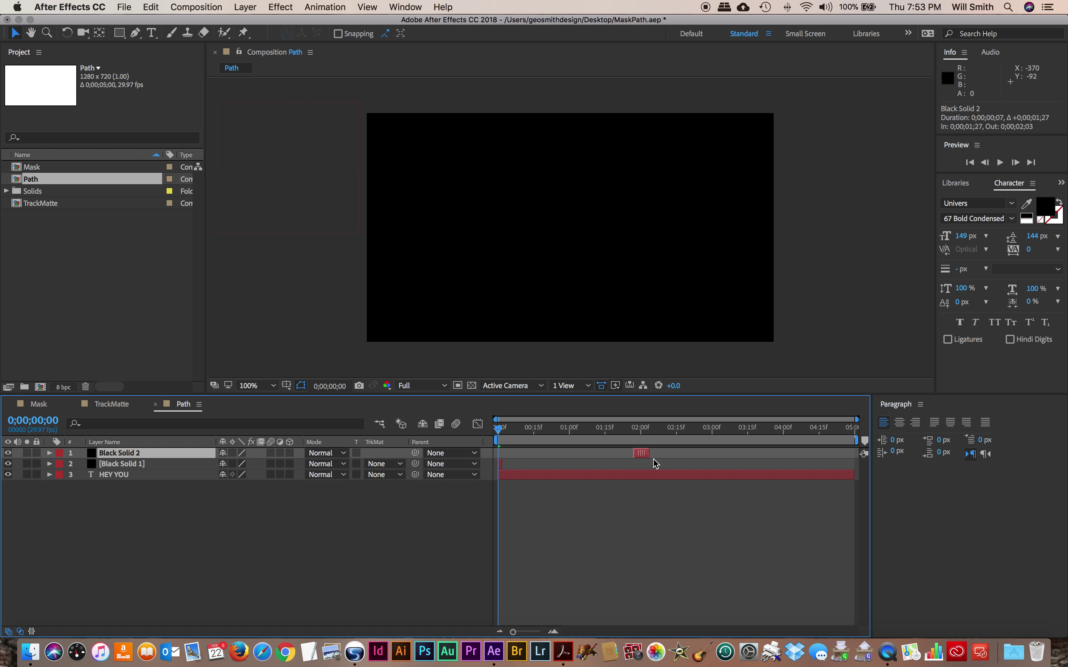
{"action": "left_click_drag", "start_coordinate": [777, 465], "coordinate": [821, 465]}
{"action": "left_click_drag", "start_coordinate": [720, 460], "coordinate": [702, 461]}
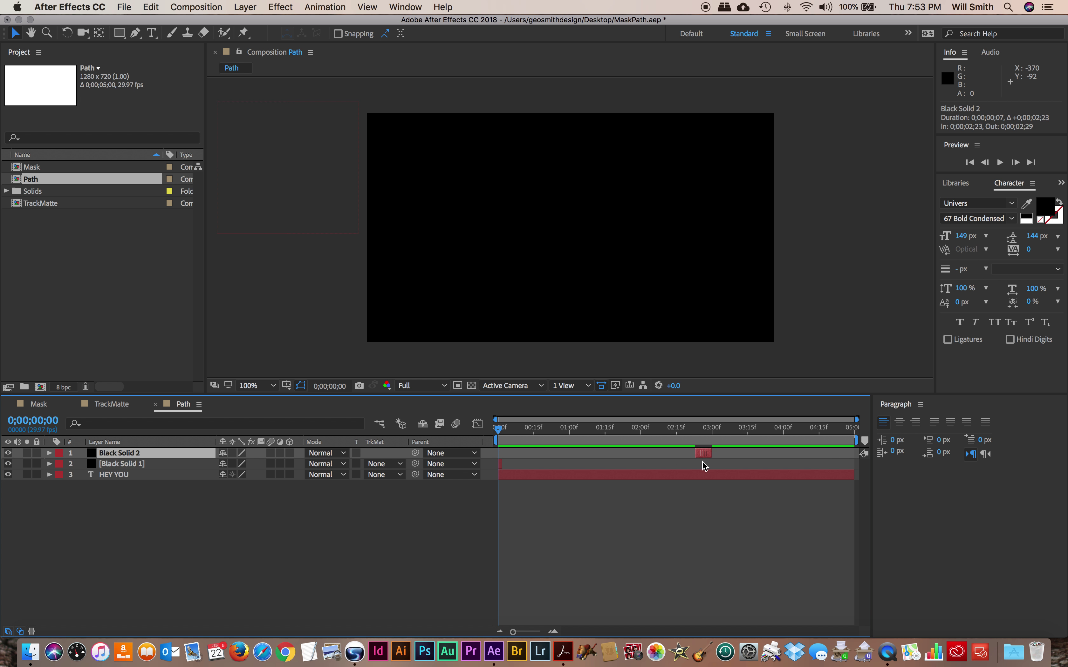
{"action": "left_click_drag", "start_coordinate": [496, 432], "coordinate": [697, 456]}
{"action": "key", "text": "Page_Up"}
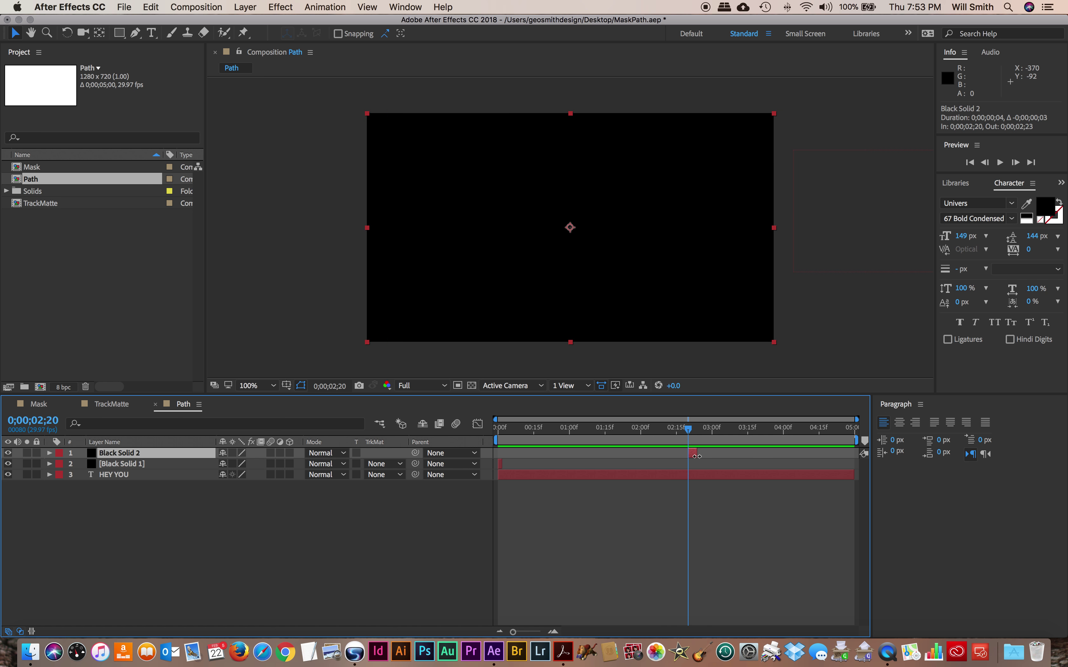
End the work area at 0;00;02;22, where Black Solid 2 finishes, and trim the Path composition to the work area
{"action": "left_click_drag", "start_coordinate": [857, 441], "coordinate": [702, 443]}
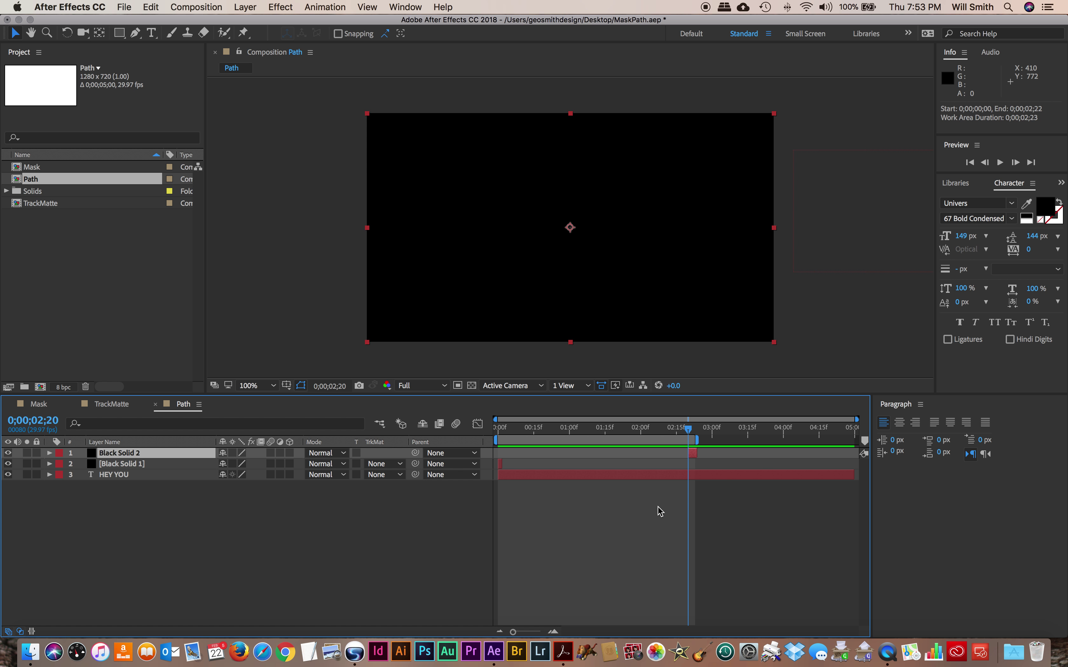
{"action": "left_click", "coordinate": [194, 7]}
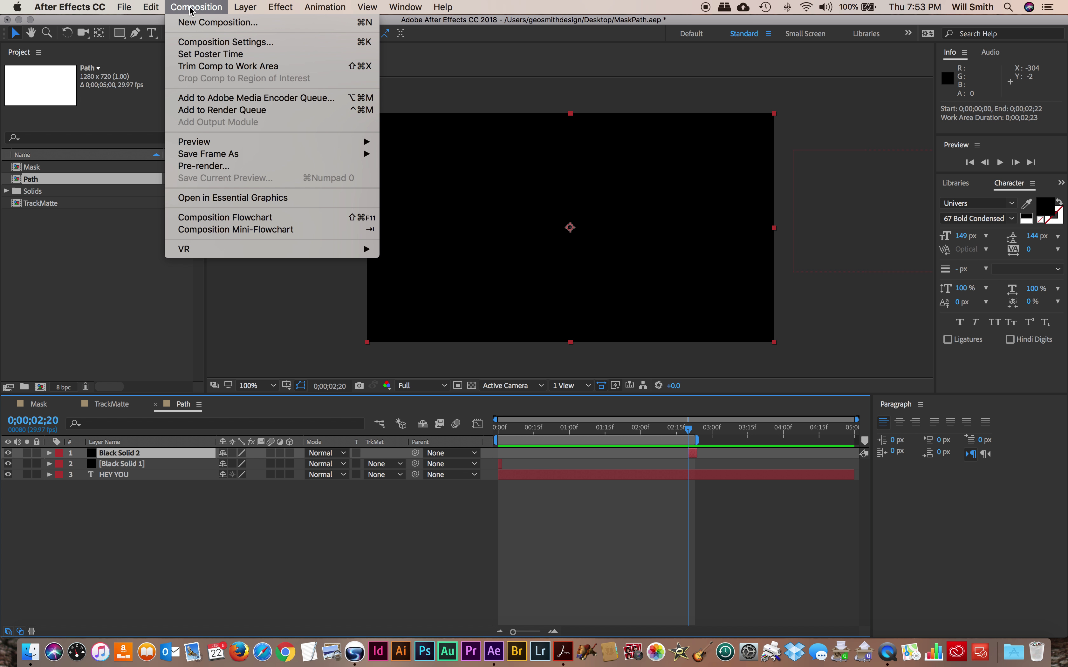
{"action": "left_click", "coordinate": [233, 68]}
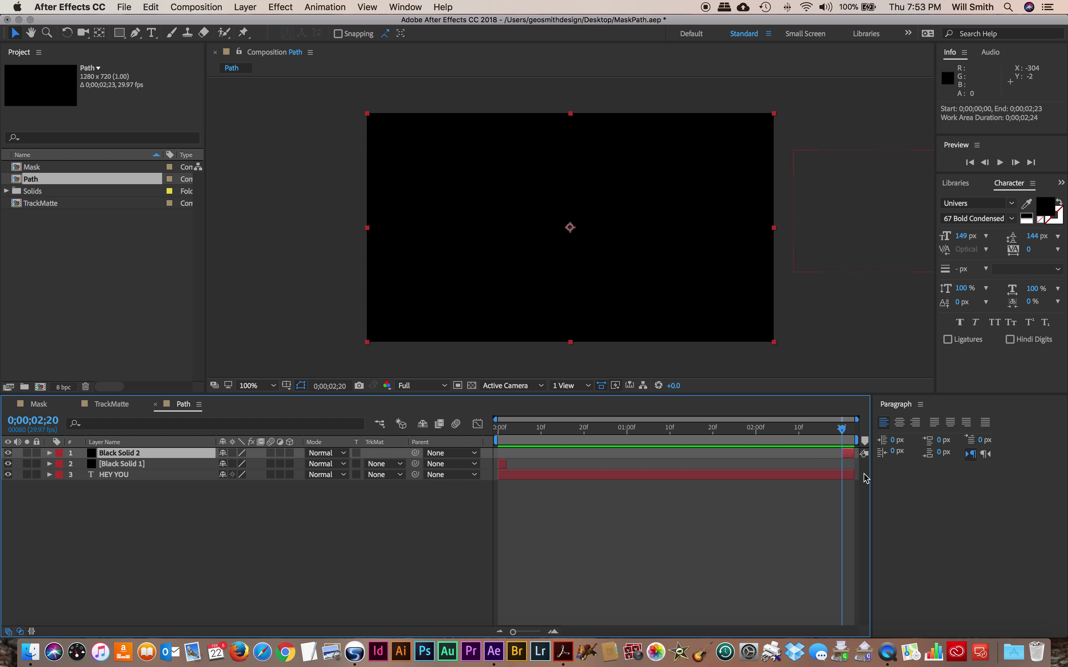
Preview the trimmed Path animation with its opening and closing black frames, and stop playback
{"action": "key", "text": "space"}
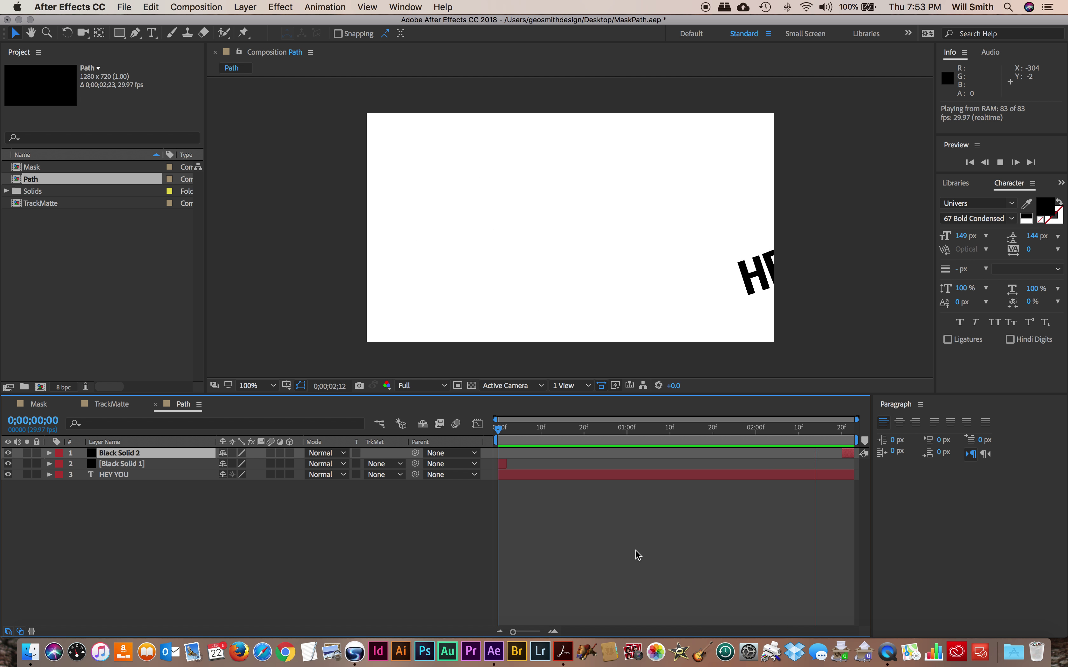
{"action": "key", "text": "space"}
{"action": "key", "text": "space"}
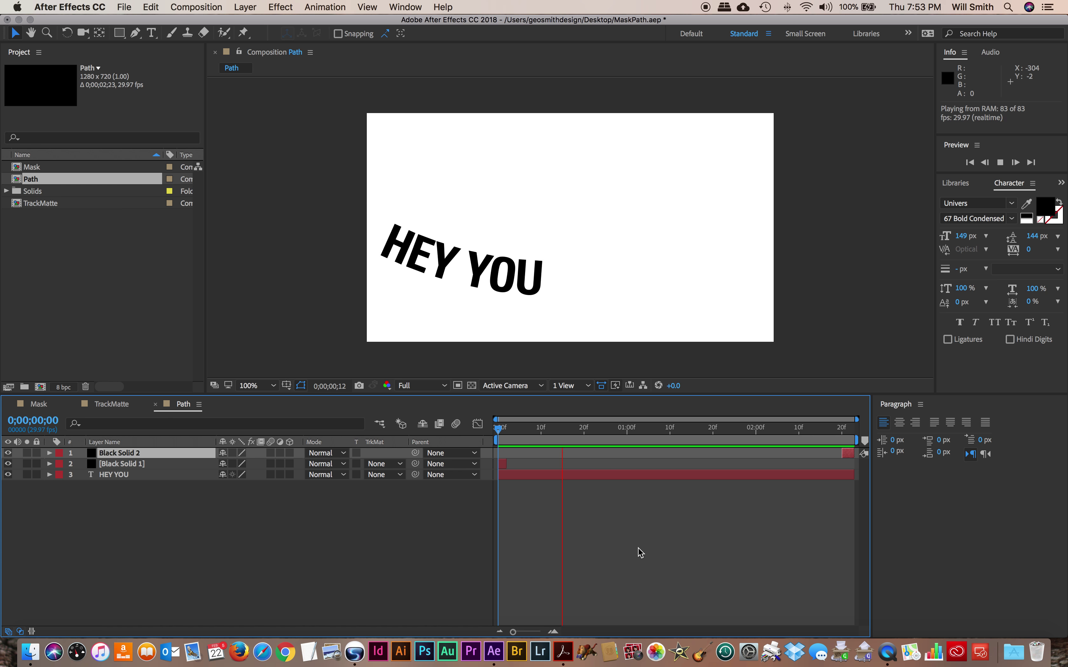
{"action": "key", "text": "space"}
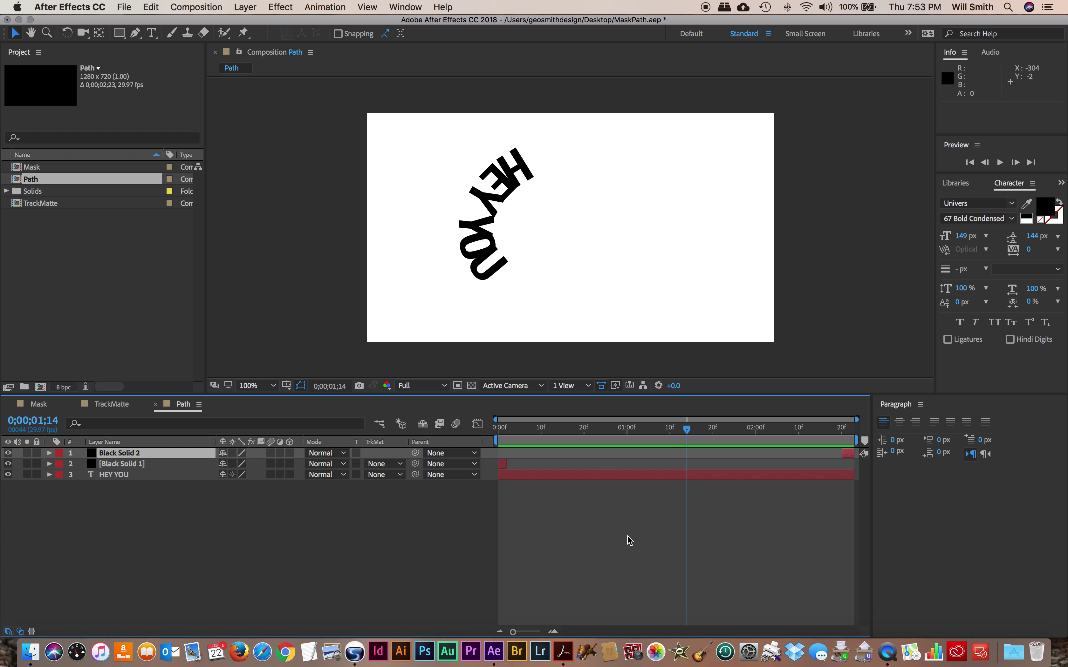